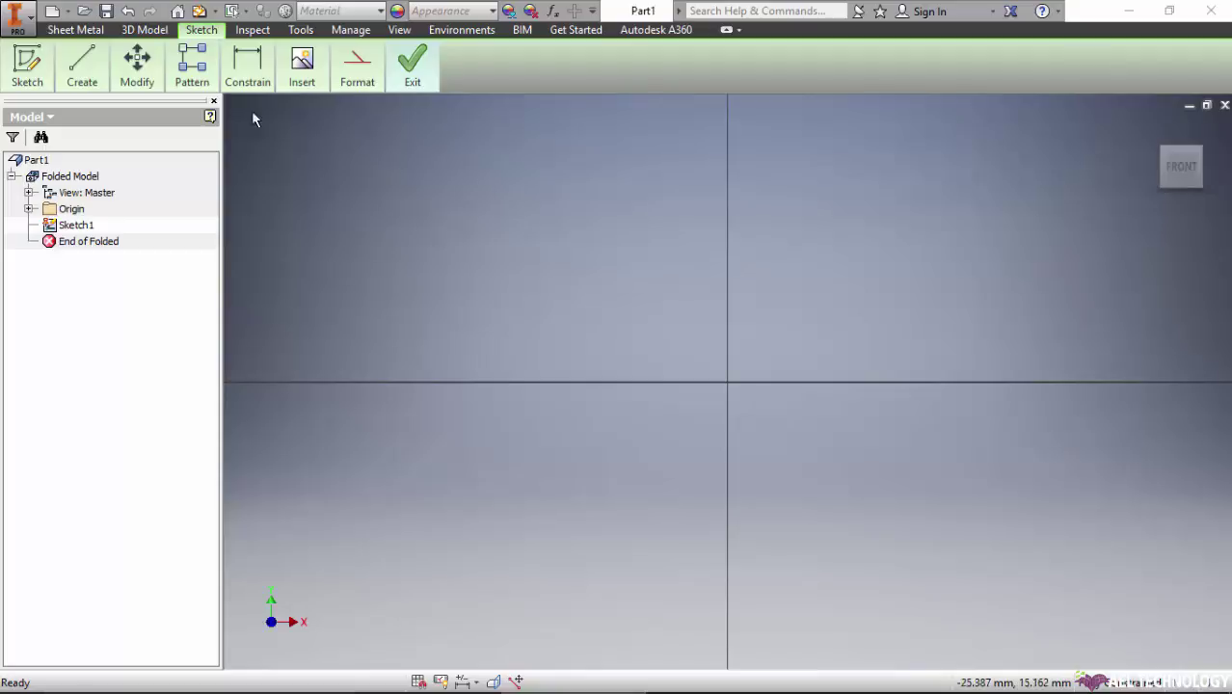
Step: Exit Sketch1 from the Sheet Metal tab's sketch options
{"action": "left_click", "coordinate": [70, 30]}
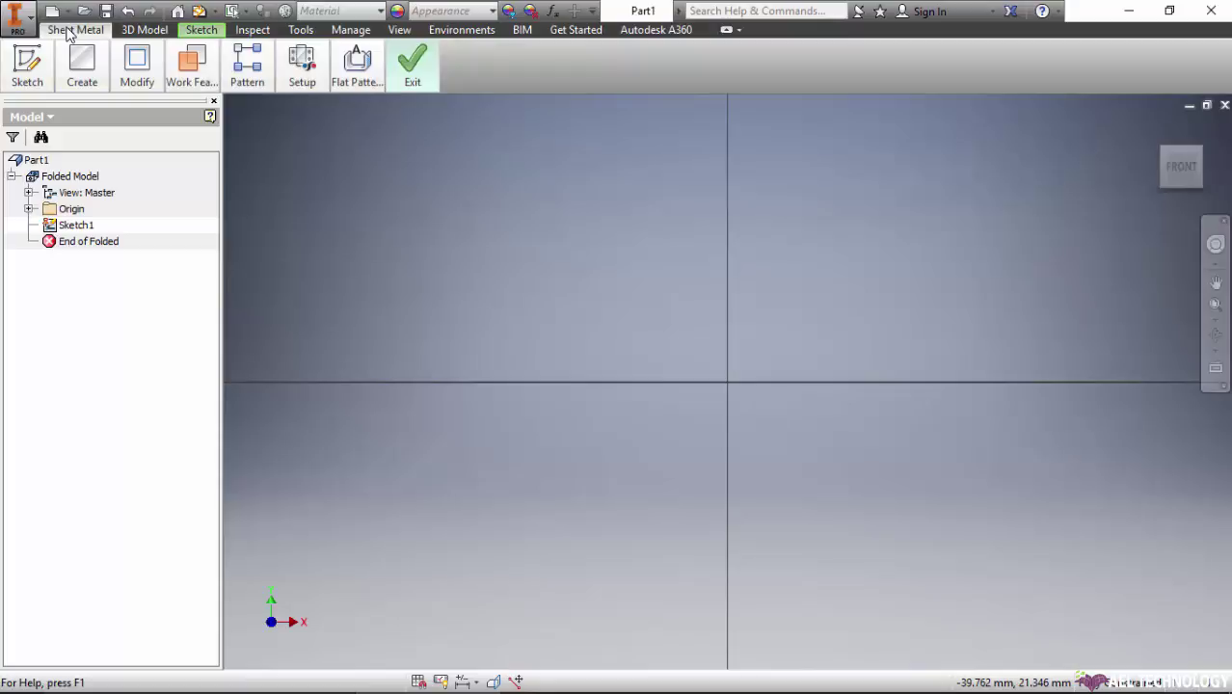
{"action": "left_click", "coordinate": [27, 68]}
{"action": "left_click", "coordinate": [29, 149]}
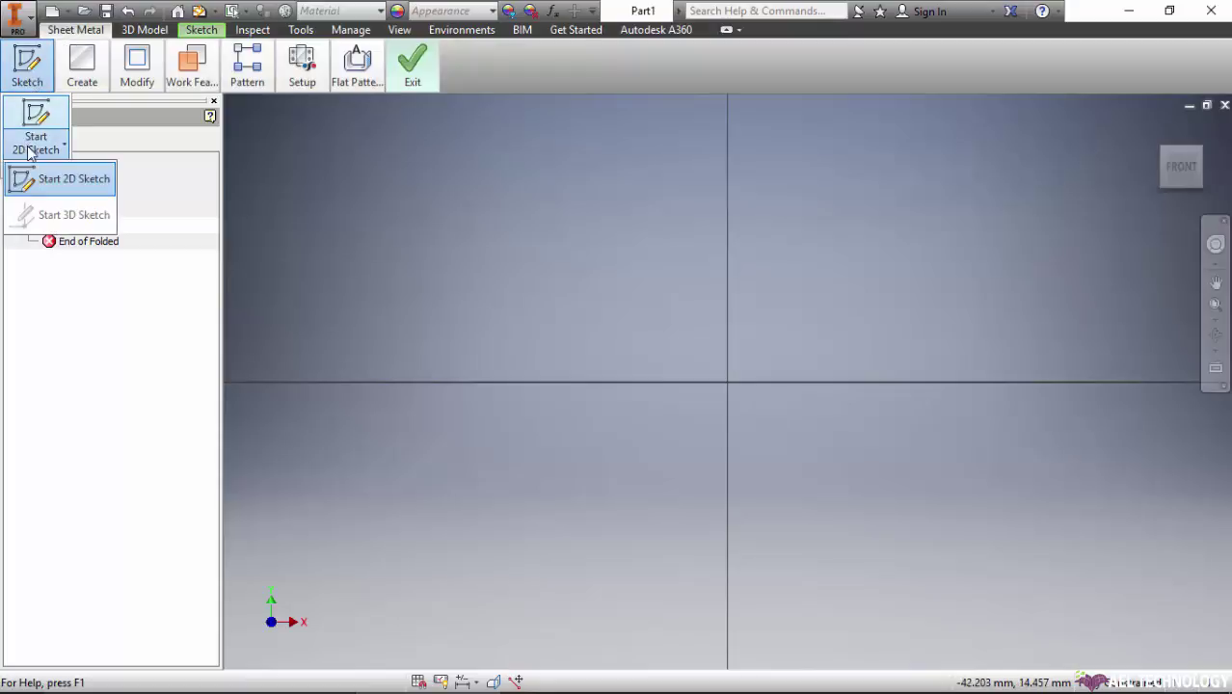
{"action": "left_click", "coordinate": [44, 180]}
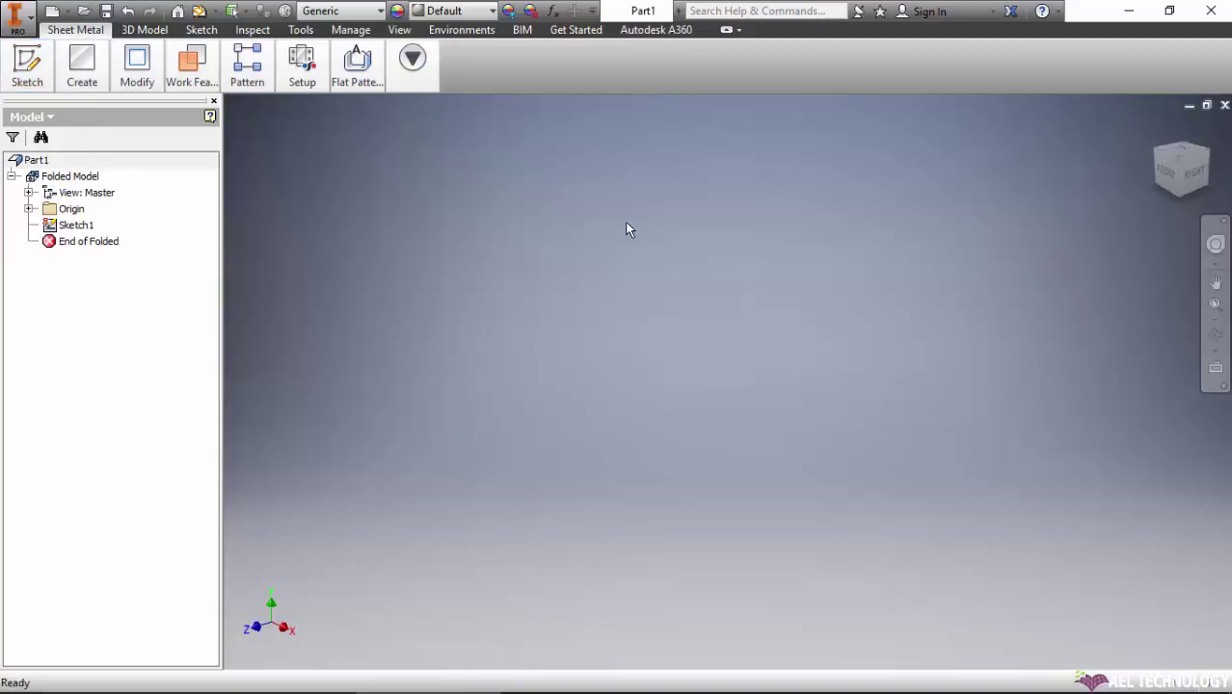
Step: Start a new 2D sketch, Sketch2, on the XY plane
{"action": "left_click", "coordinate": [27, 64]}
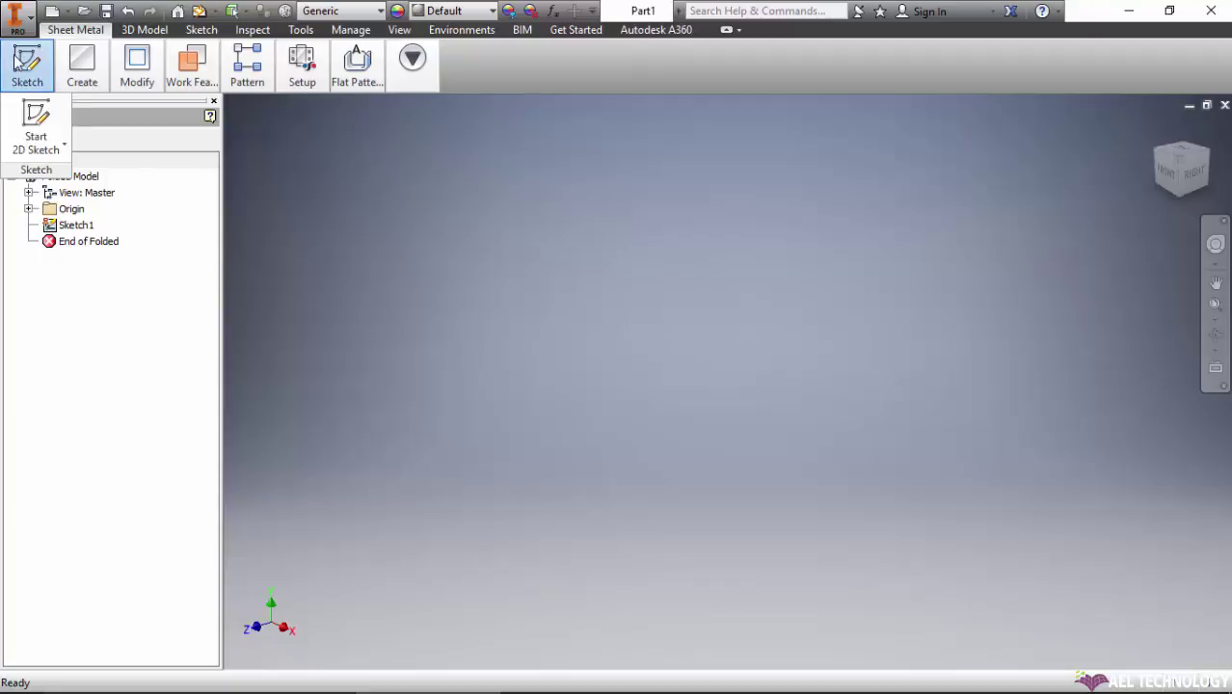
{"action": "left_click", "coordinate": [32, 141]}
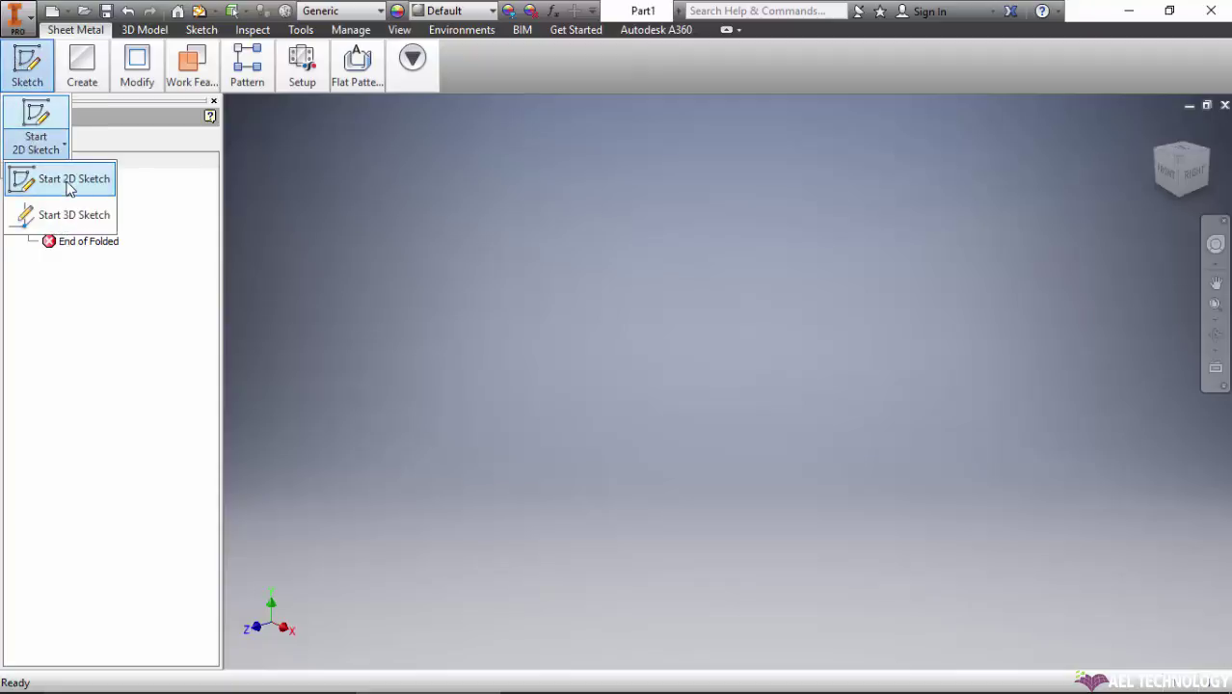
{"action": "left_click", "coordinate": [61, 176]}
{"action": "left_click", "coordinate": [639, 235]}
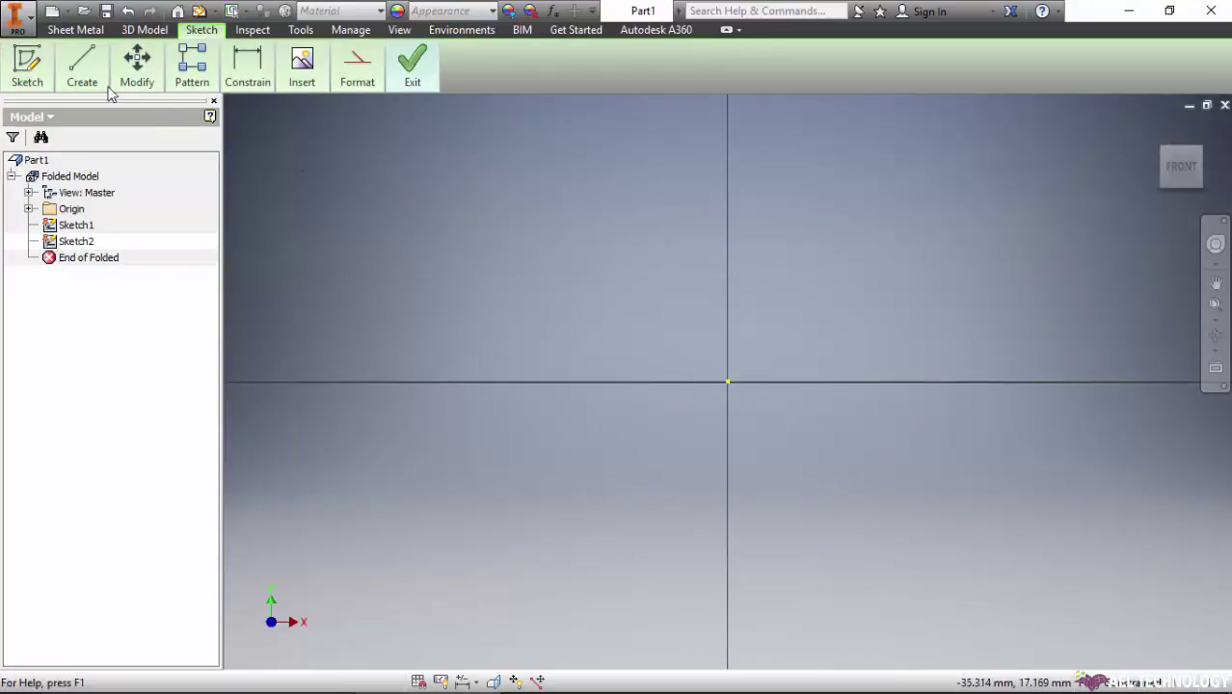
Step: With the Line tool, draw the first vertical segment from the axis and the left horizontal segment
{"action": "left_click", "coordinate": [81, 65]}
{"action": "left_click", "coordinate": [77, 117]}
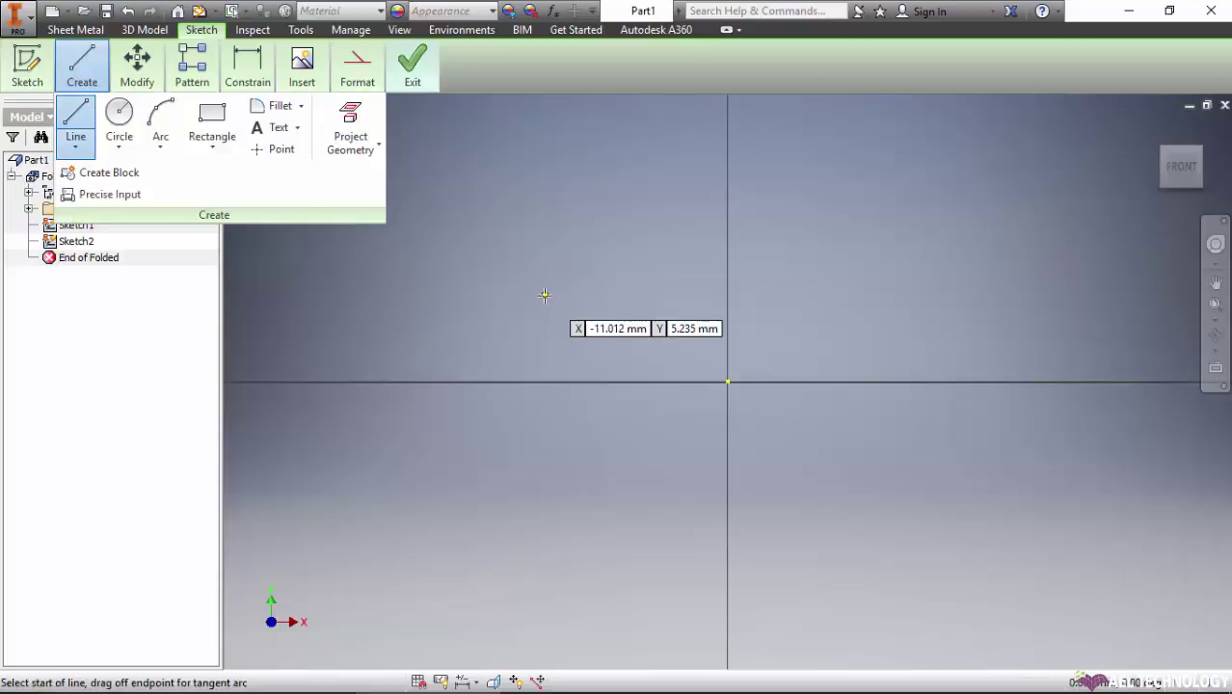
{"action": "left_click", "coordinate": [425, 381]}
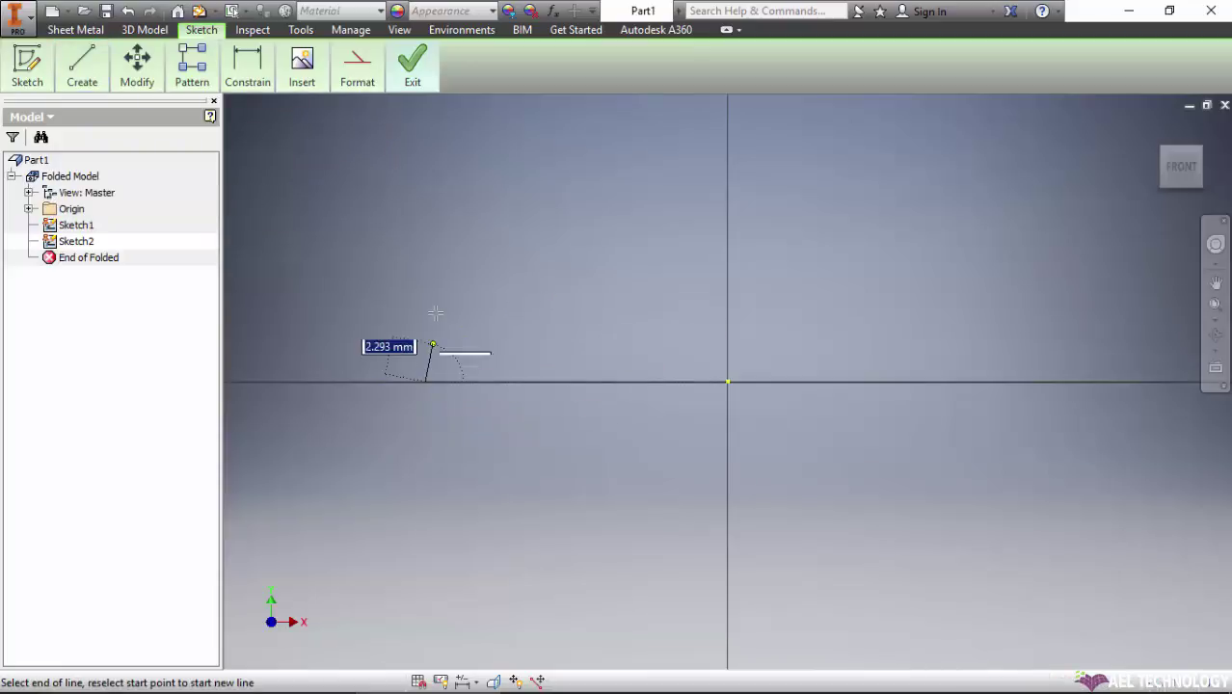
{"action": "left_click", "coordinate": [425, 299]}
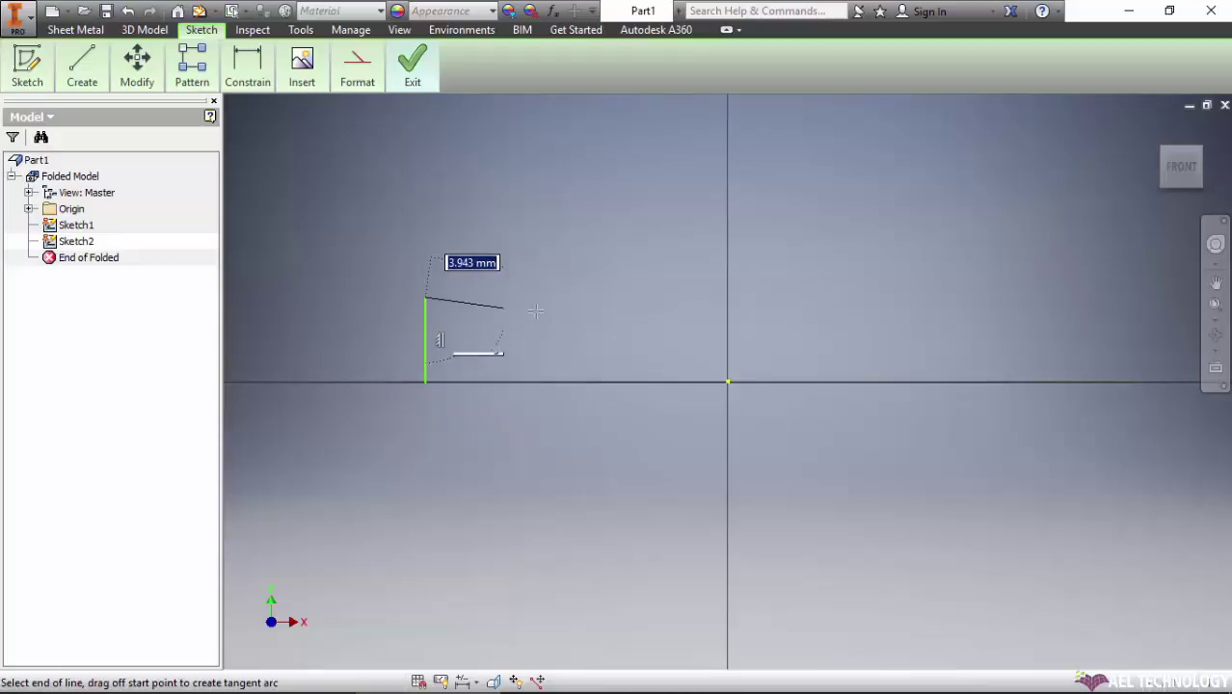
{"action": "key", "text": "Escape"}
{"action": "left_click", "coordinate": [614, 297]}
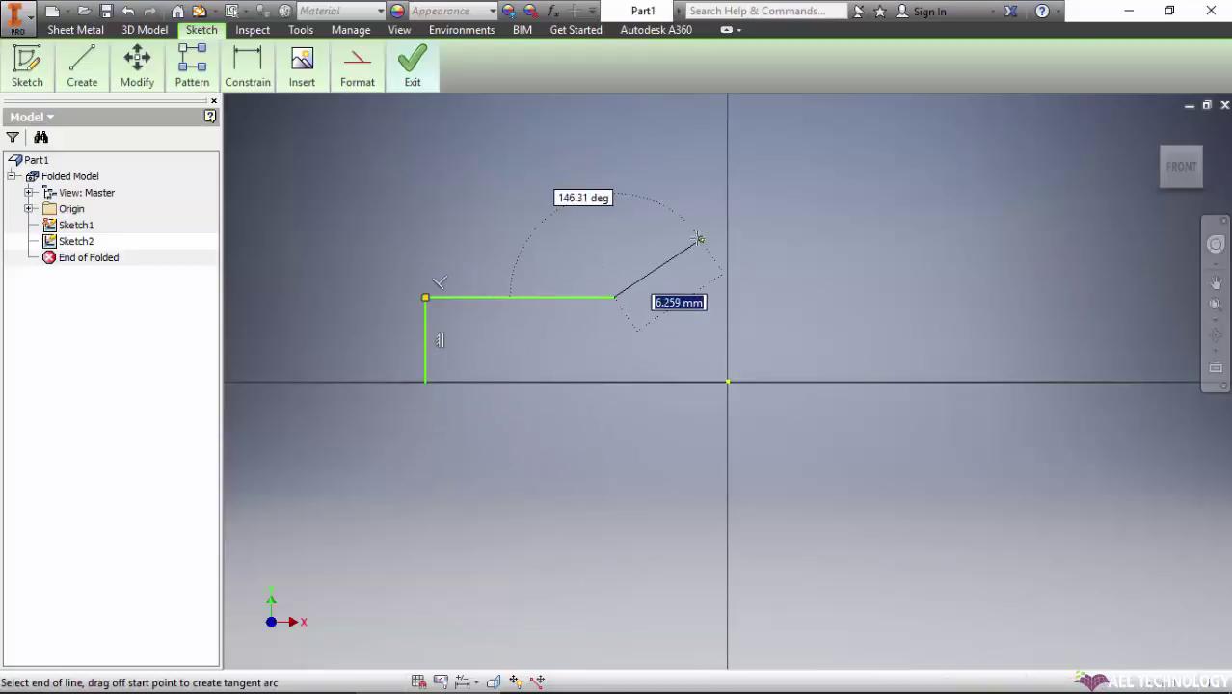
Step: Continue the chain up the slope, across the top, down to the right flange and back to the axis
{"action": "left_click", "coordinate": [686, 226]}
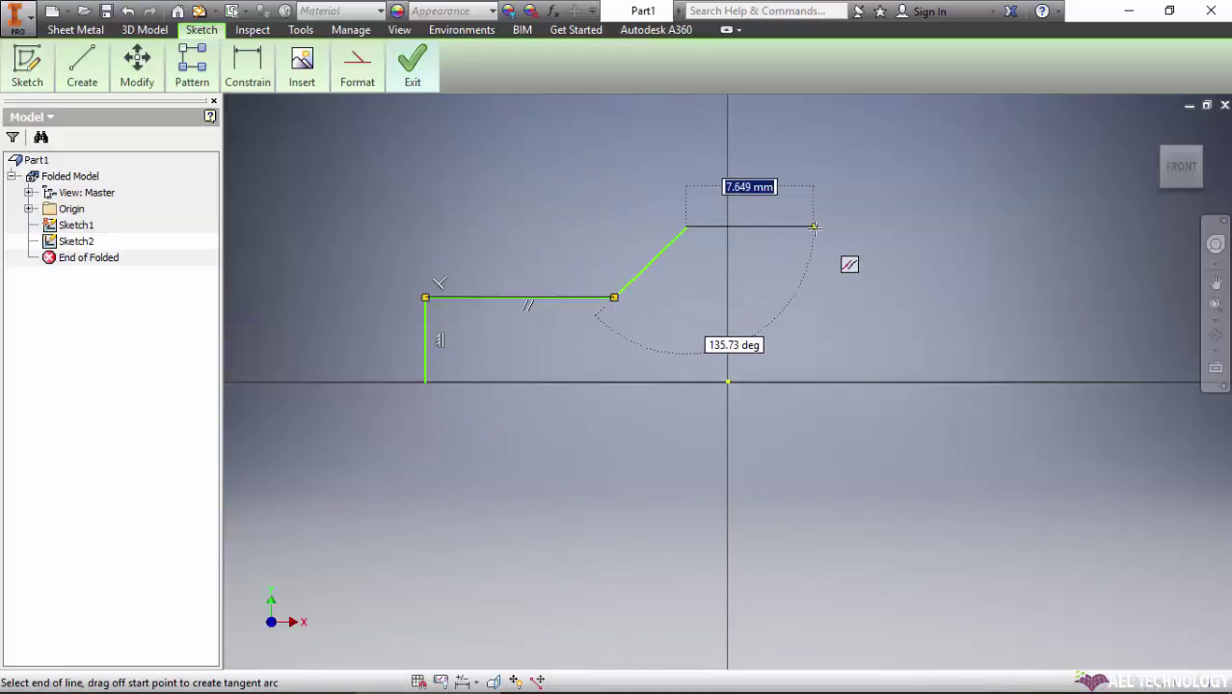
{"action": "left_click", "coordinate": [814, 226]}
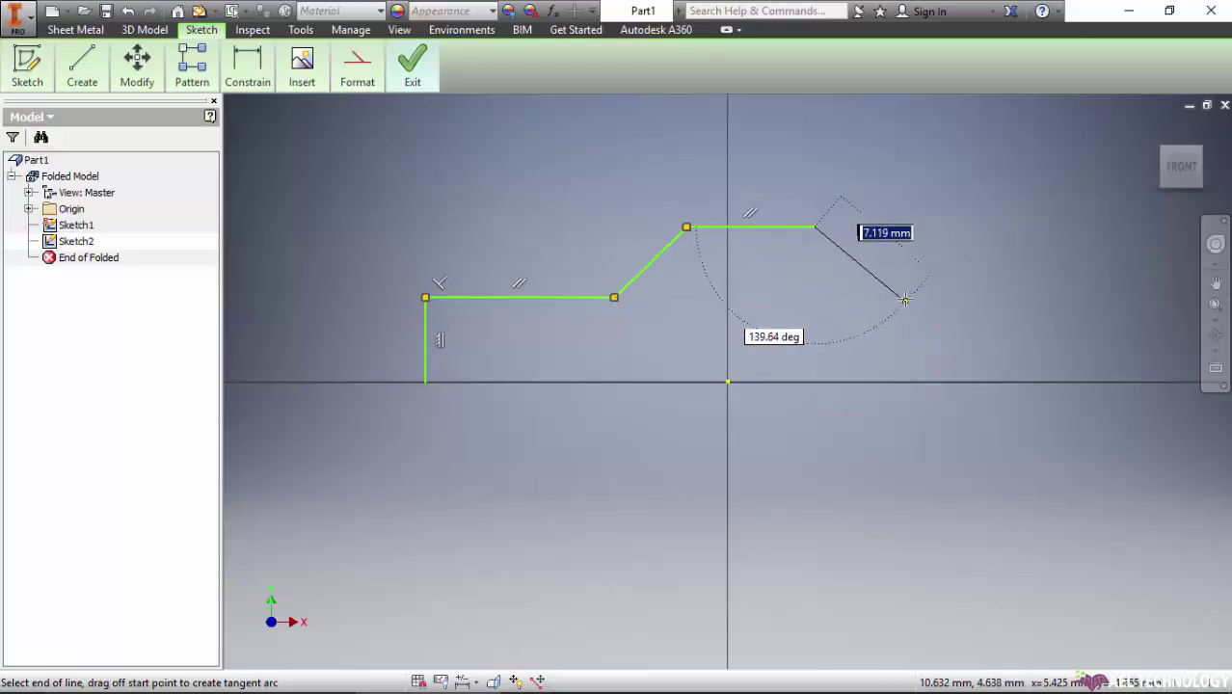
{"action": "left_click", "coordinate": [904, 297]}
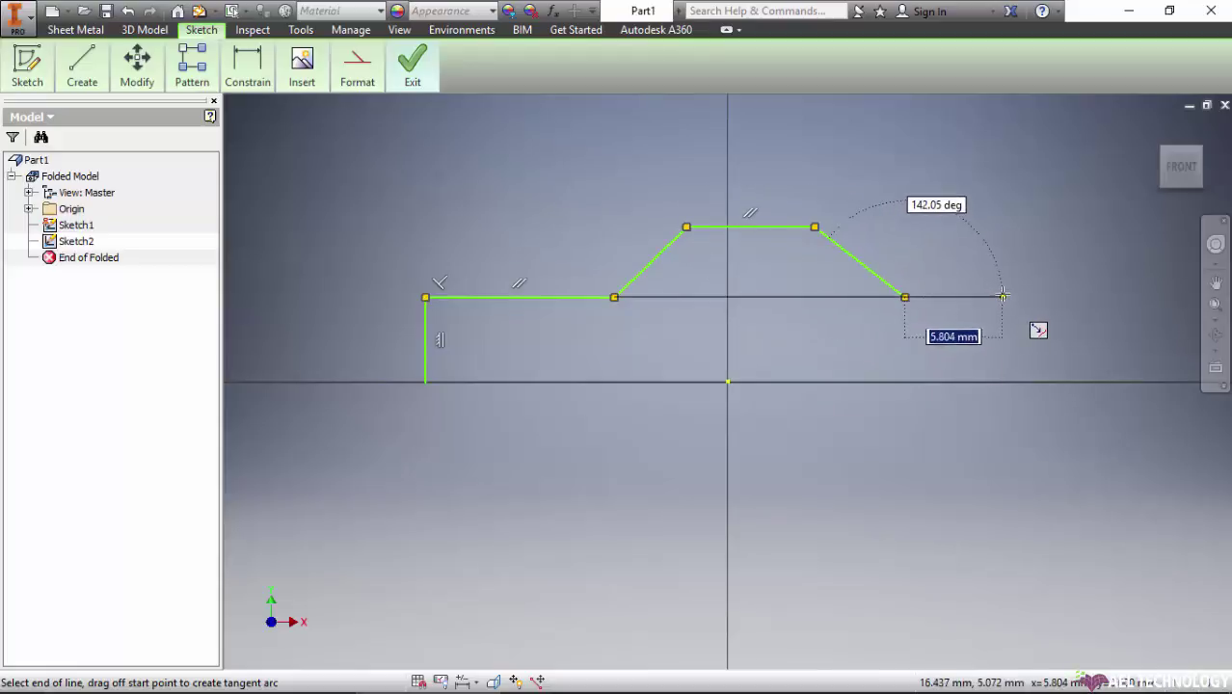
{"action": "left_click", "coordinate": [1002, 297]}
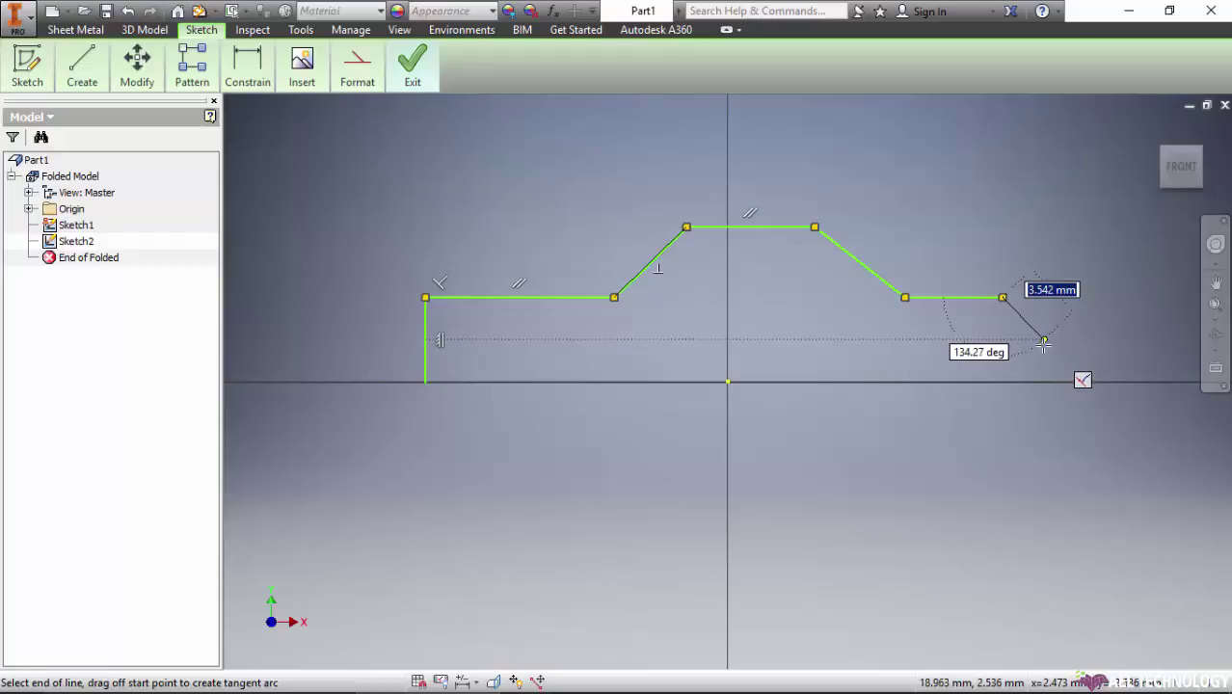
{"action": "left_click", "coordinate": [1041, 347]}
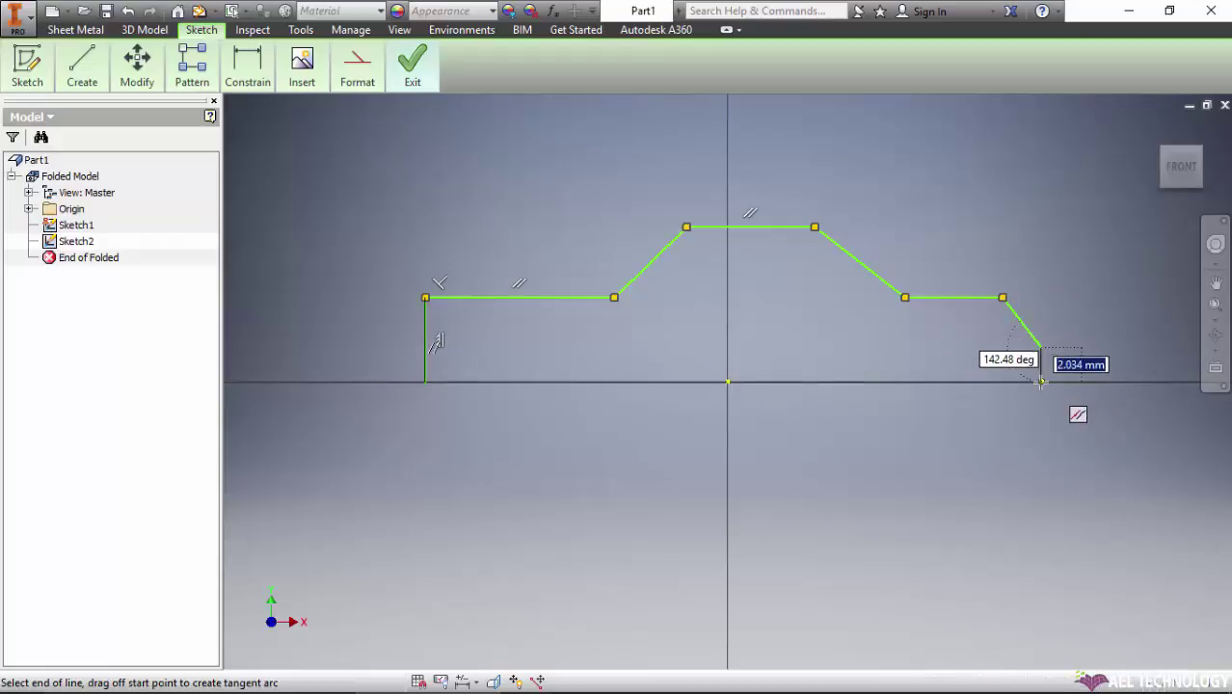
{"action": "left_click", "coordinate": [1039, 381]}
{"action": "right_click", "coordinate": [1027, 391]}
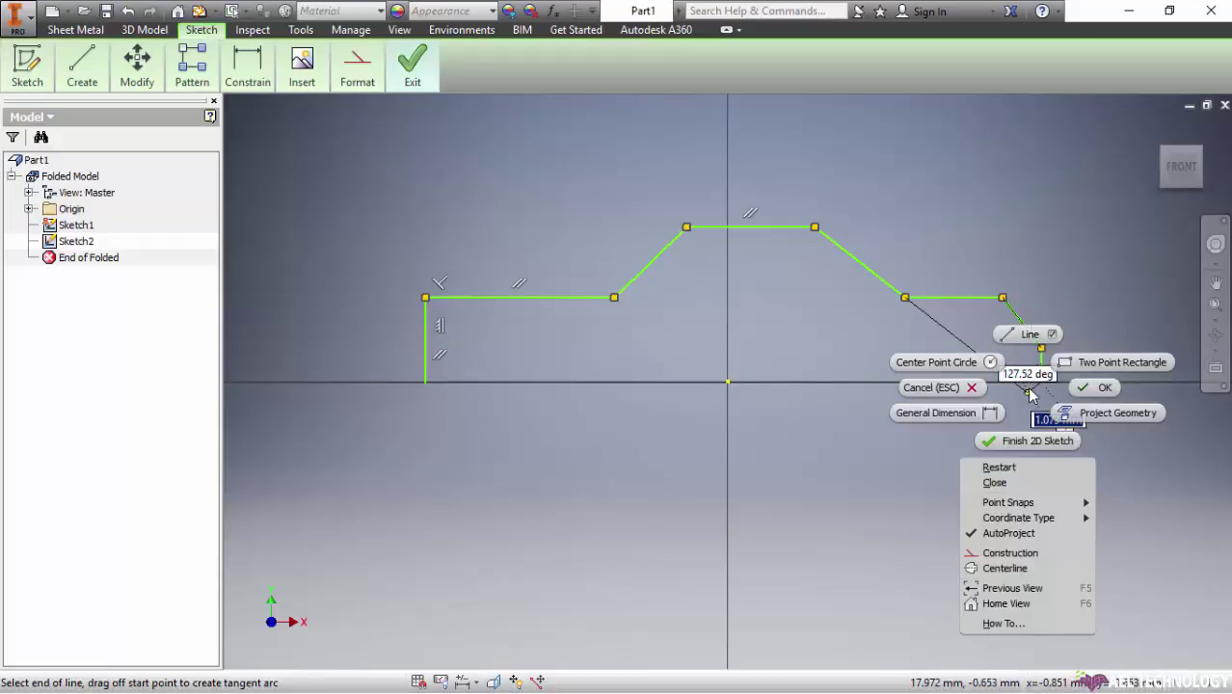
{"action": "left_click", "coordinate": [1086, 389]}
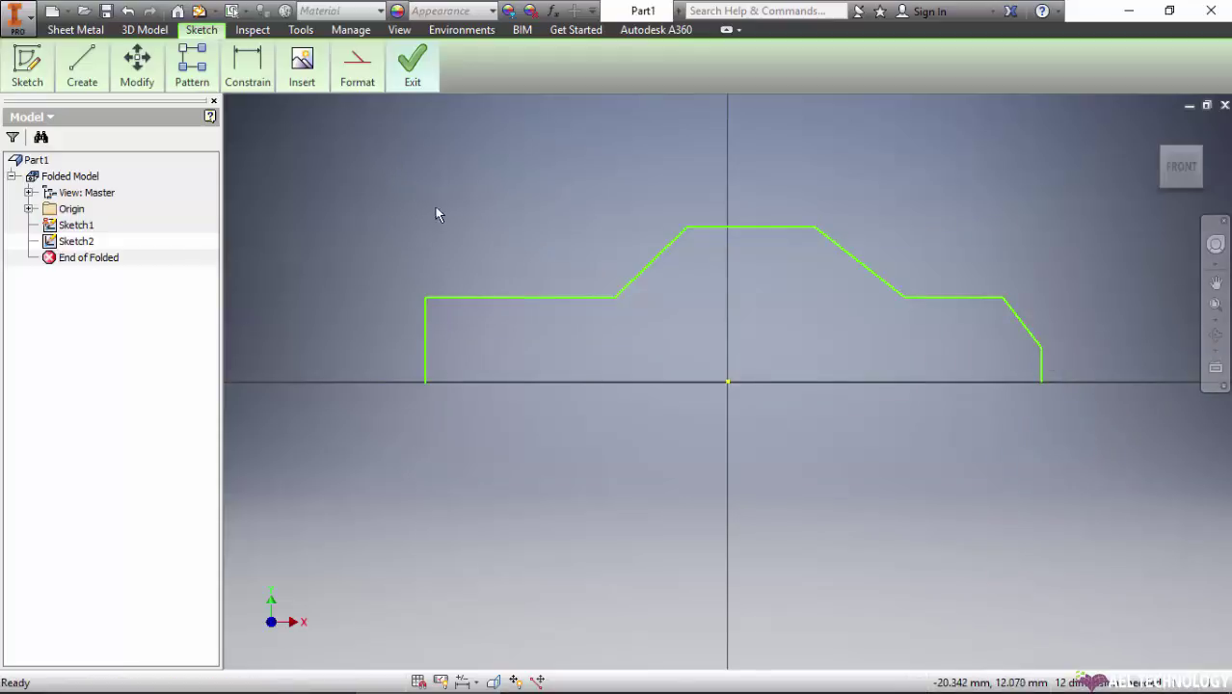
Step: Apply 2 mm fillets at the left bend and the top-left and top-right corners
{"action": "left_click", "coordinate": [96, 83]}
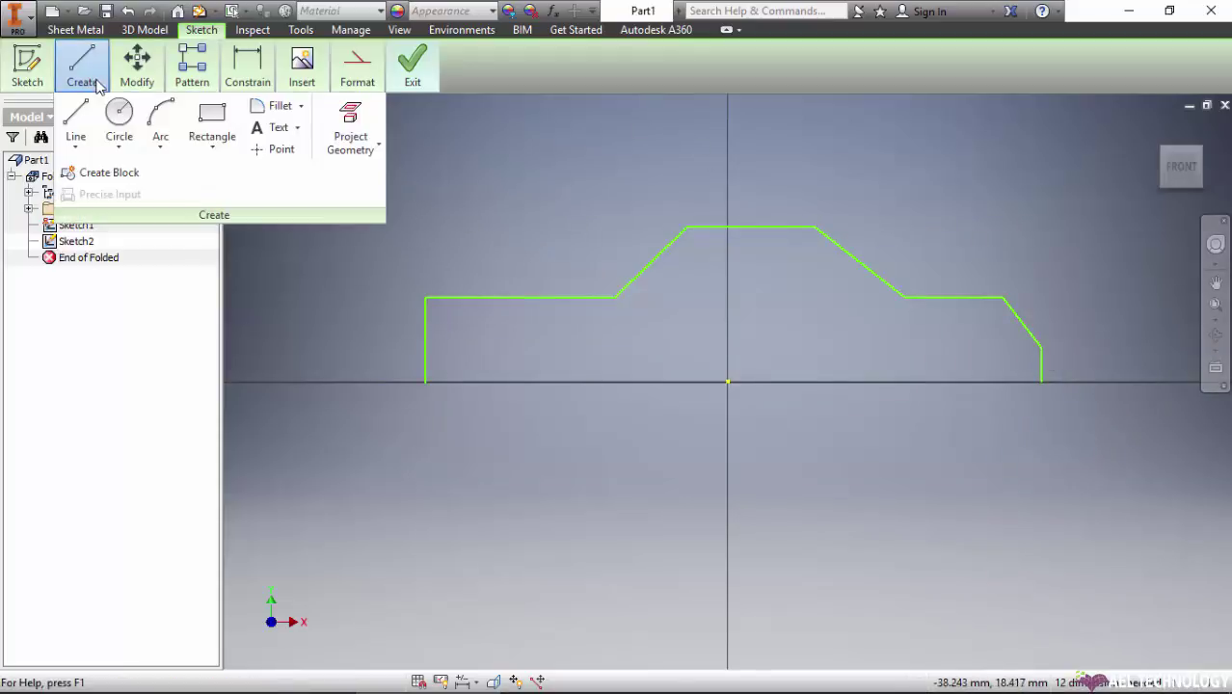
{"action": "left_click", "coordinate": [276, 105]}
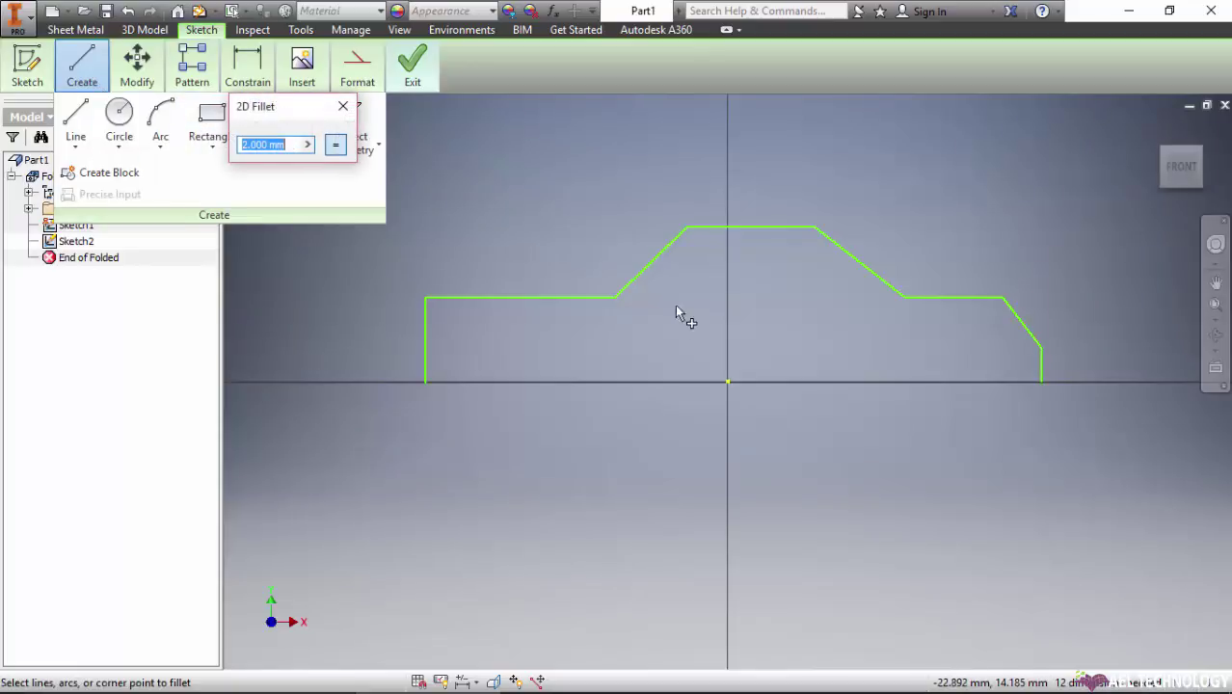
{"action": "left_click", "coordinate": [599, 296]}
{"action": "left_click", "coordinate": [627, 281]}
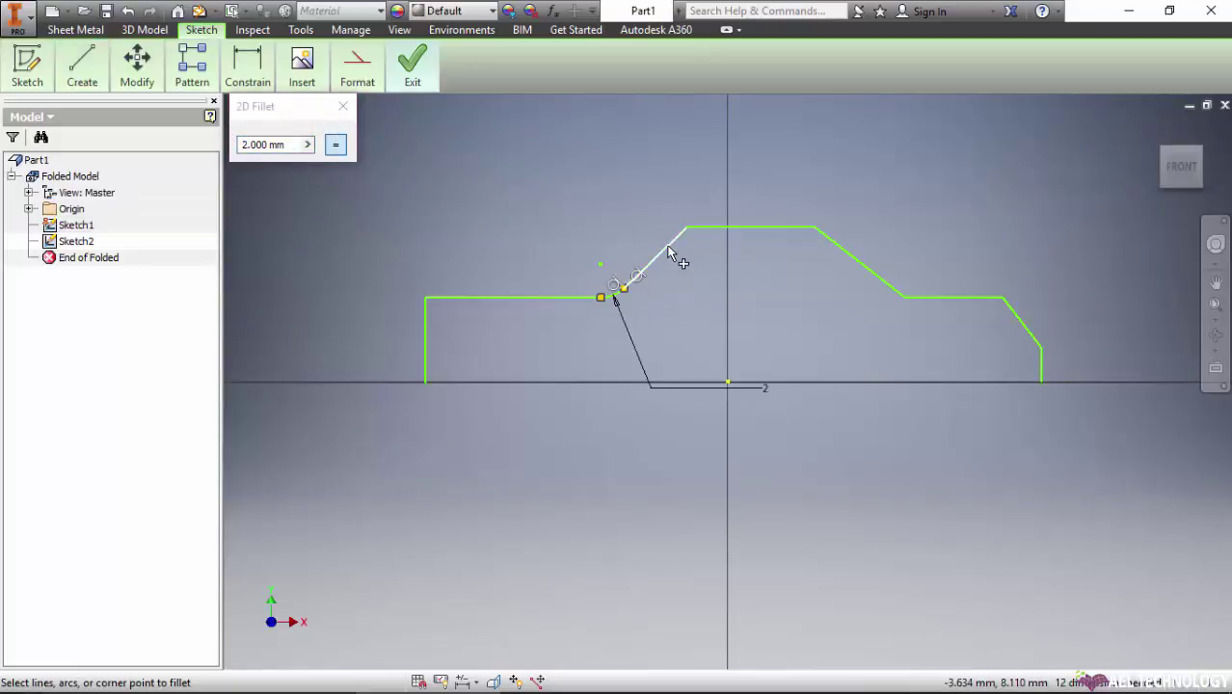
{"action": "left_click", "coordinate": [670, 243]}
{"action": "left_click", "coordinate": [703, 226]}
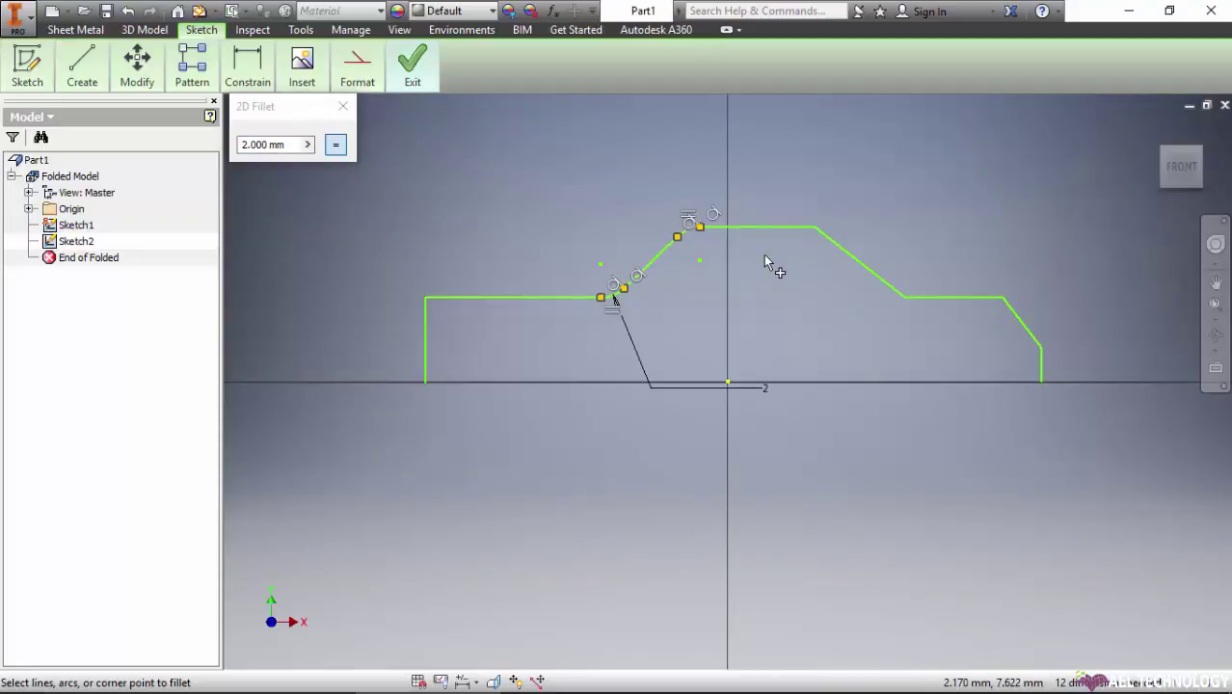
{"action": "left_click", "coordinate": [813, 238]}
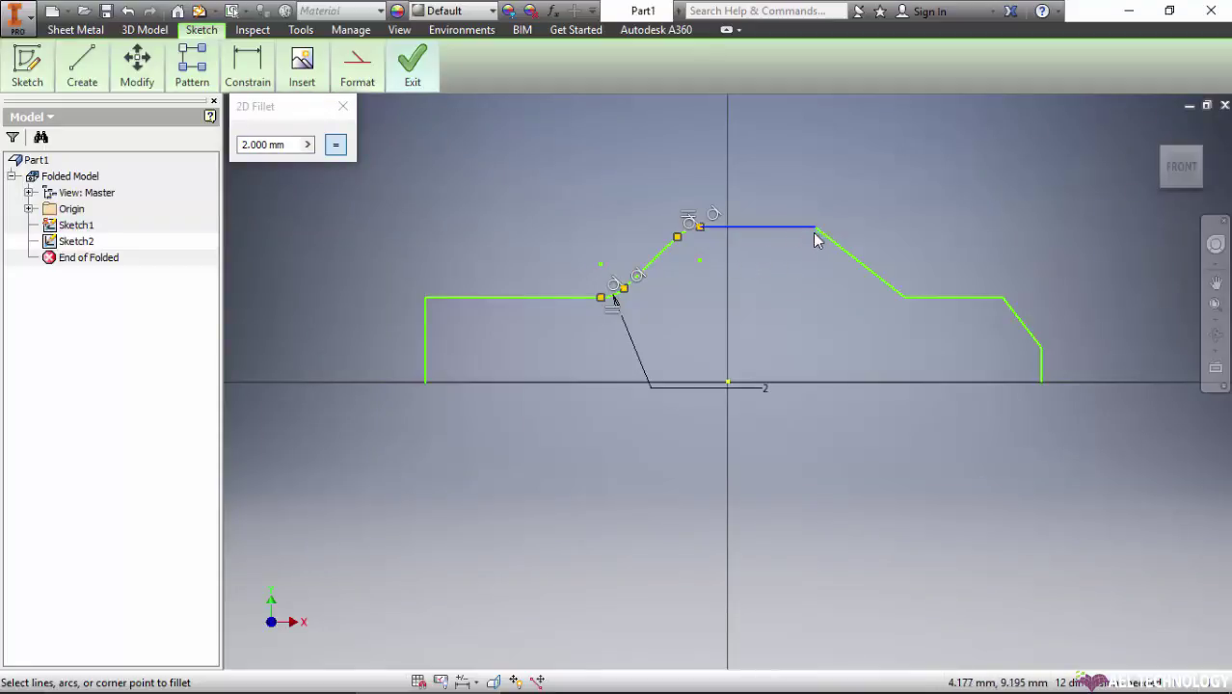
{"action": "left_click", "coordinate": [840, 248]}
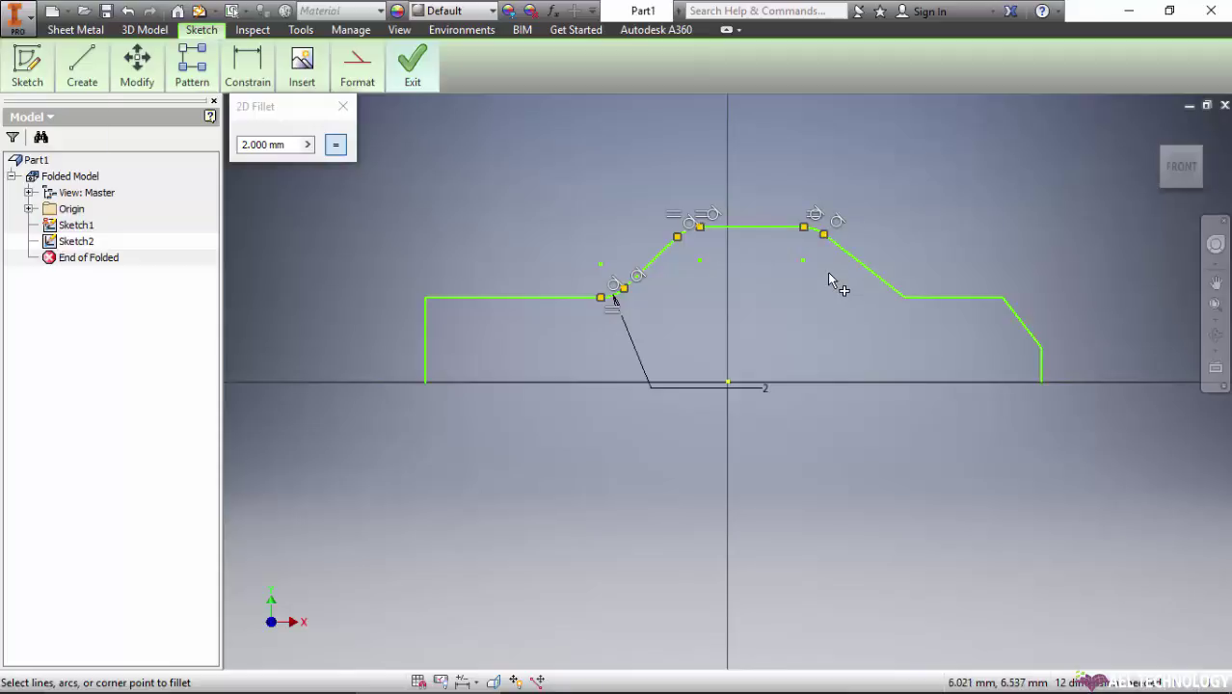
{"action": "key", "text": "XF86AudioRaiseVolume"}
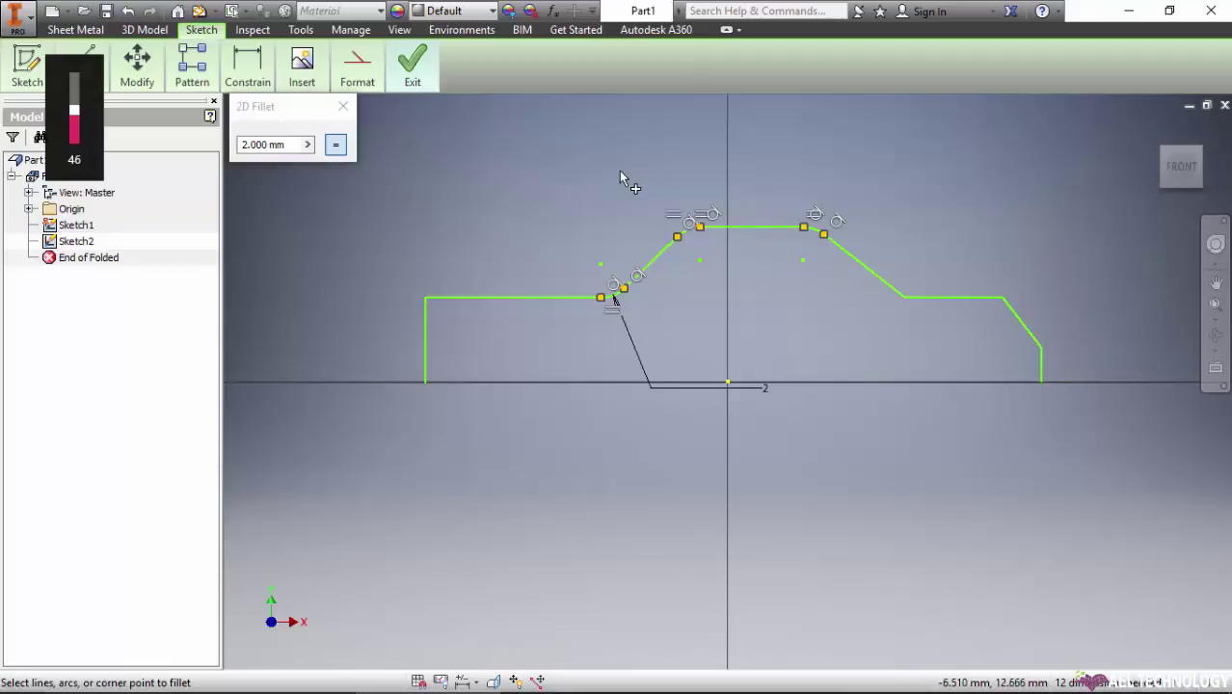
{"action": "key", "text": "XF86AudioRaiseVolume"}
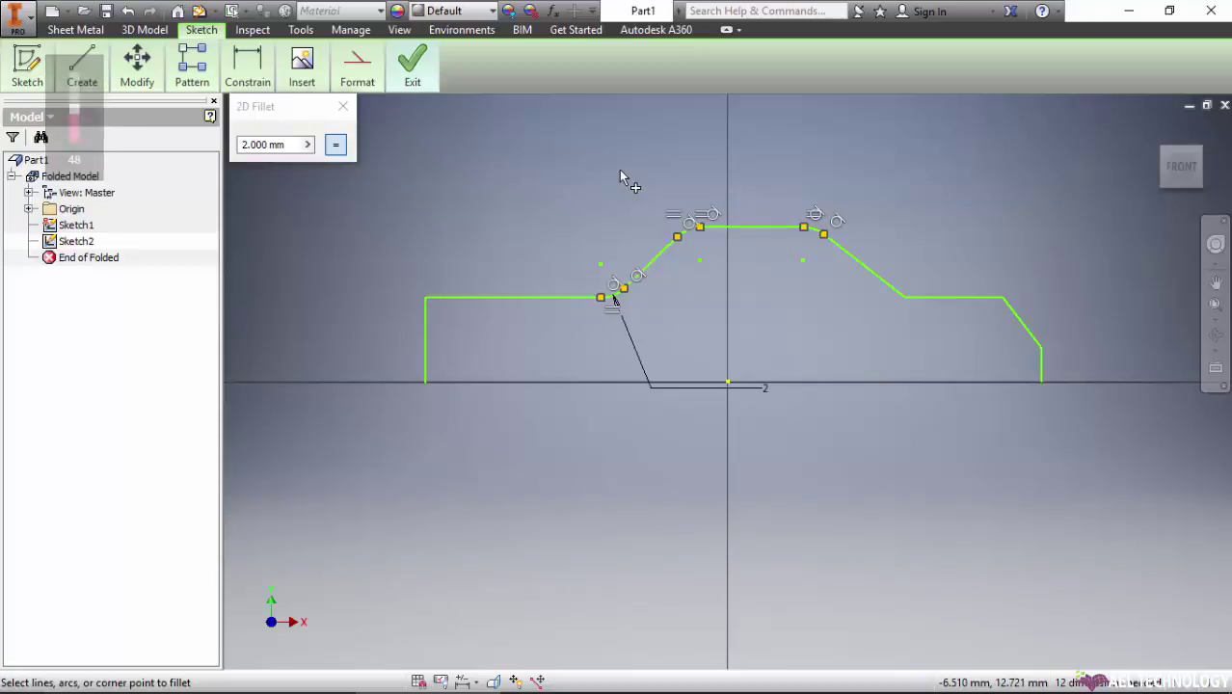
{"action": "key", "text": "Escape"}
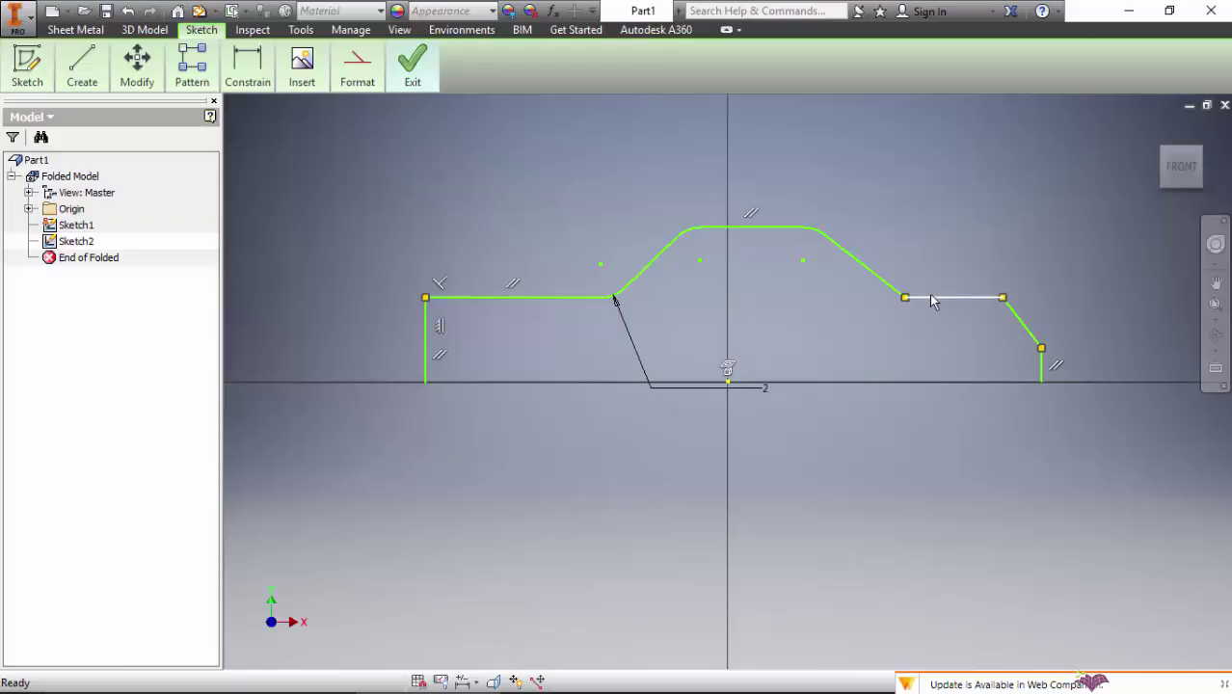
Step: Round the corner between the right slope and the right horizontal flange with a 2 mm fillet
{"action": "left_click", "coordinate": [928, 295]}
{"action": "left_click", "coordinate": [245, 79]}
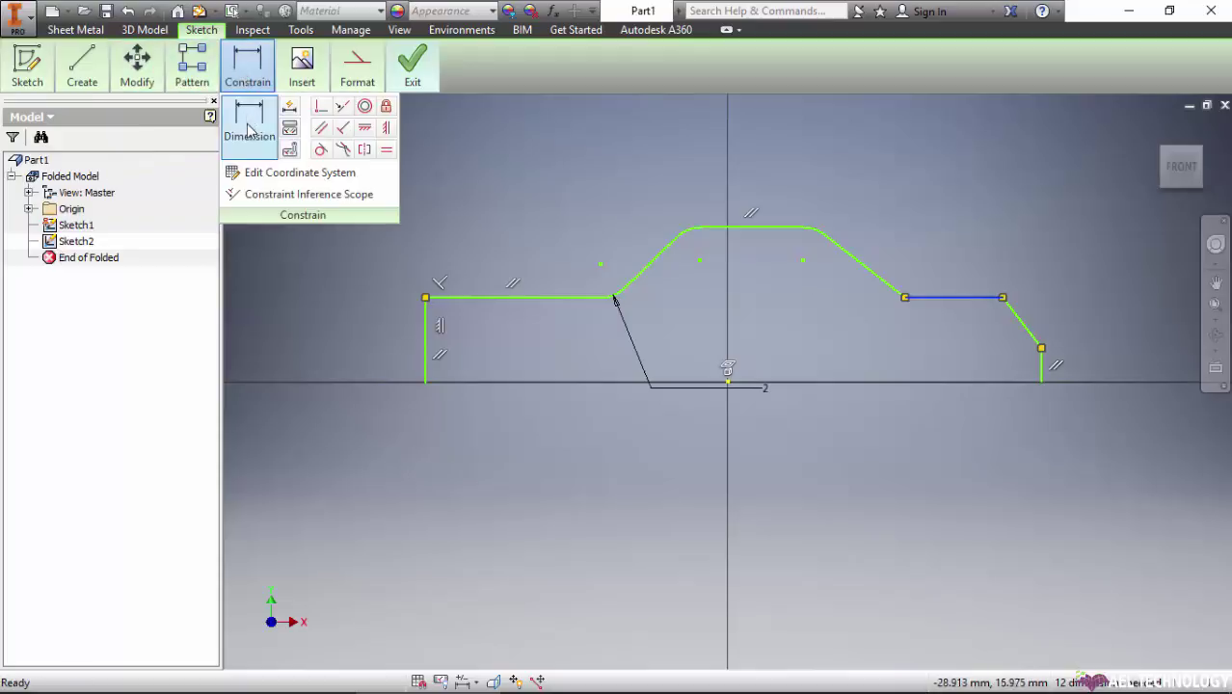
{"action": "left_click", "coordinate": [137, 67]}
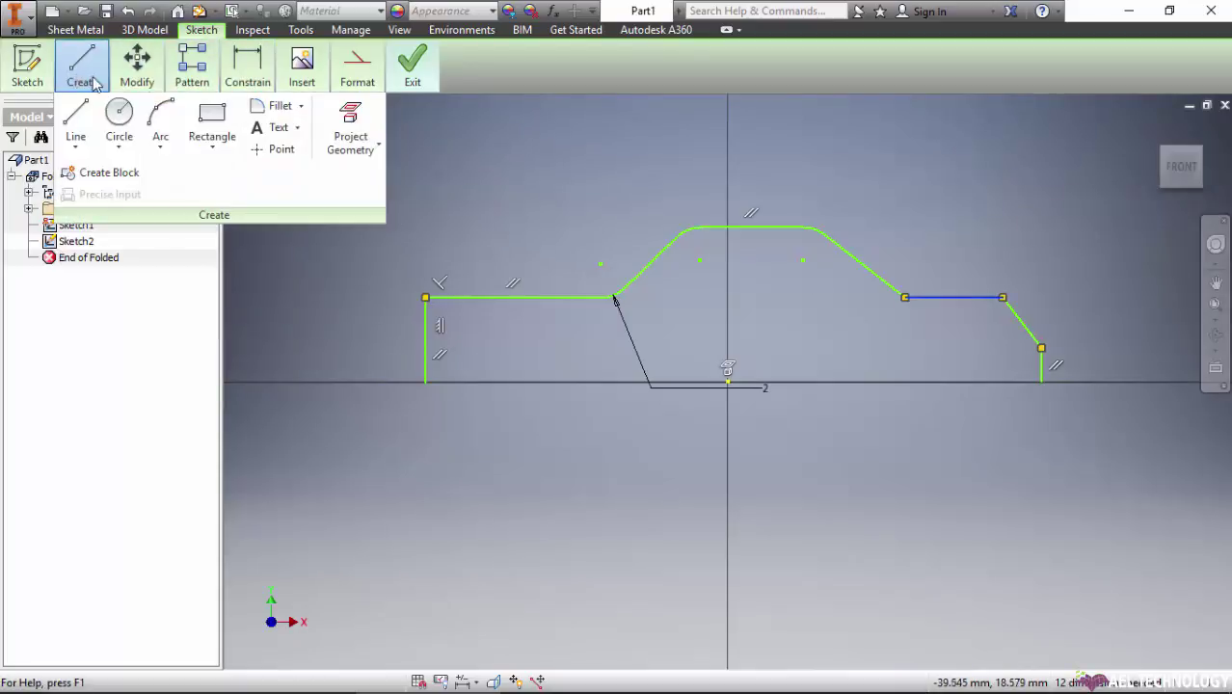
{"action": "mouse_move", "coordinate": [82, 67]}
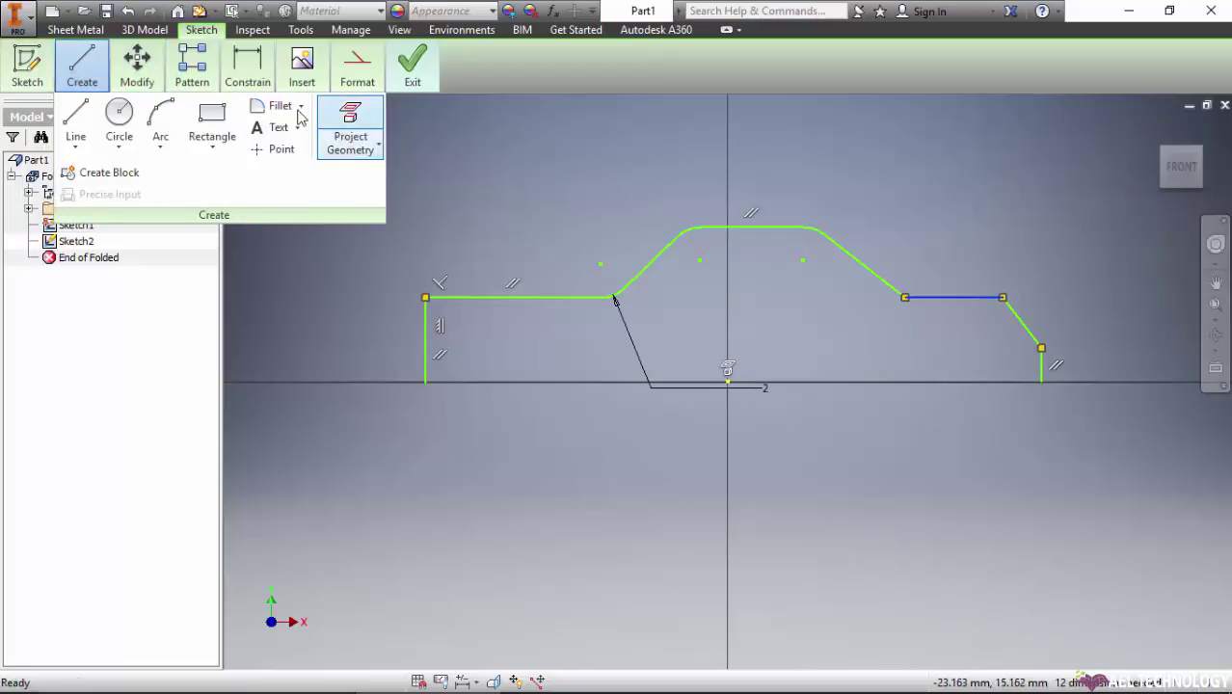
{"action": "left_click", "coordinate": [276, 106]}
{"action": "left_click", "coordinate": [888, 287]}
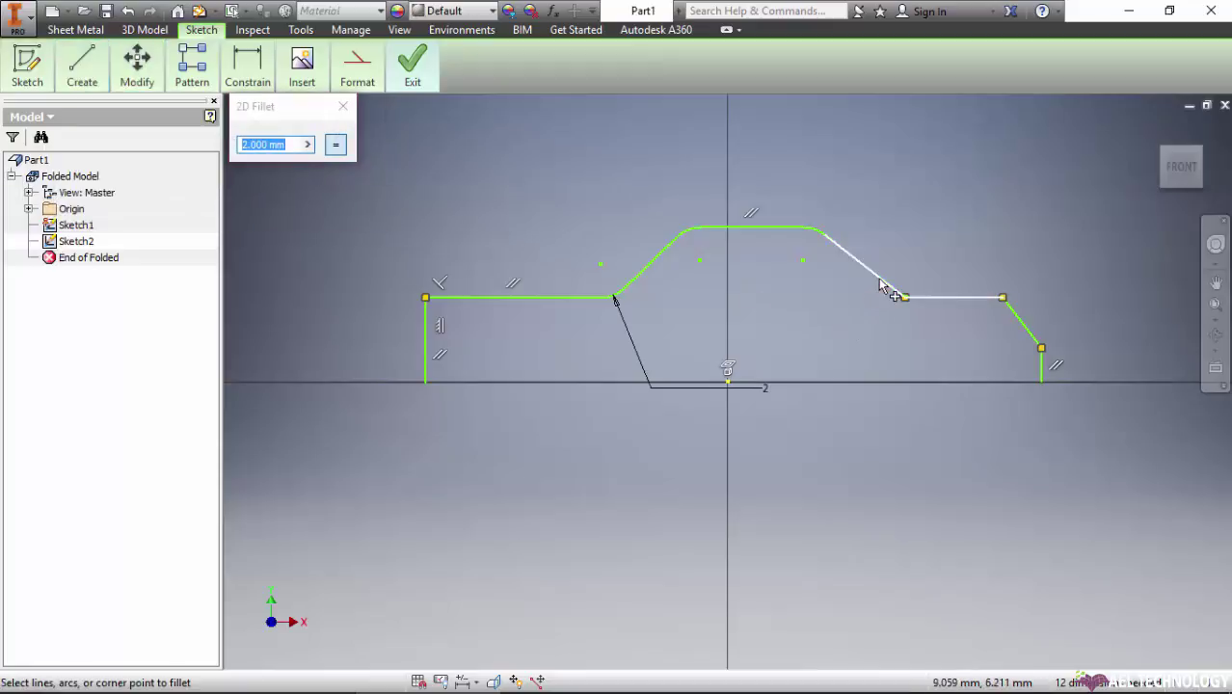
{"action": "left_click", "coordinate": [933, 297]}
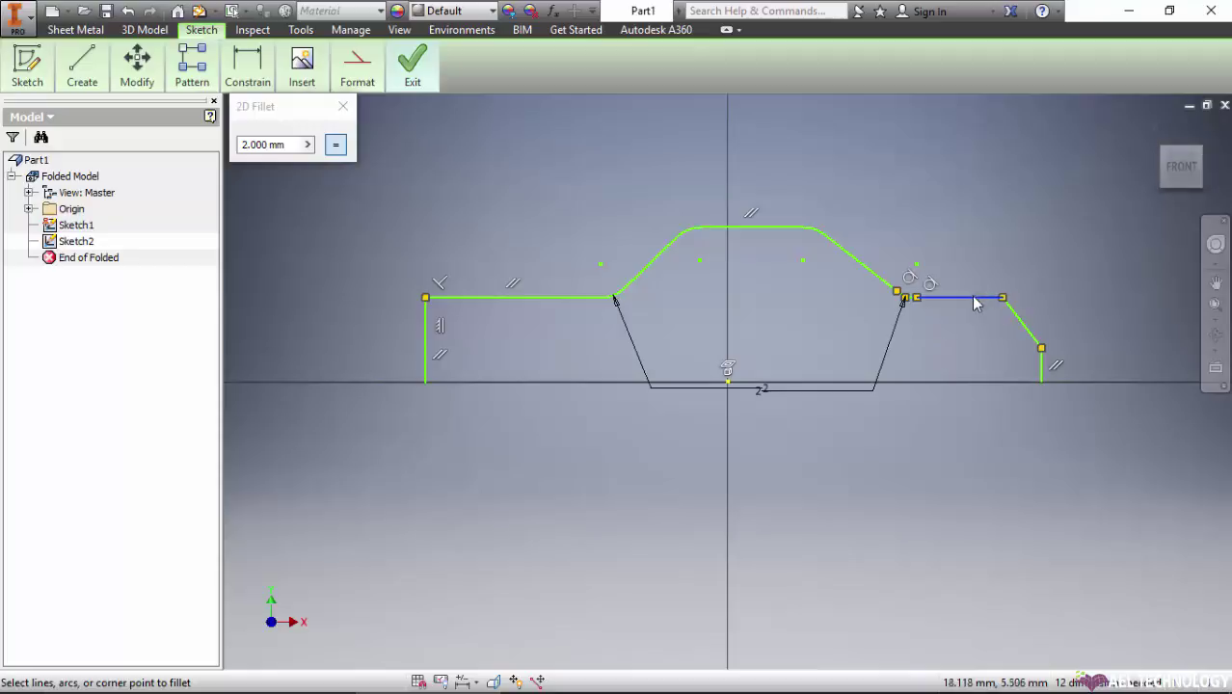
Step: Fillet the corners at both ends of the short right-hand slope at 2 mm
{"action": "left_click", "coordinate": [1022, 320]}
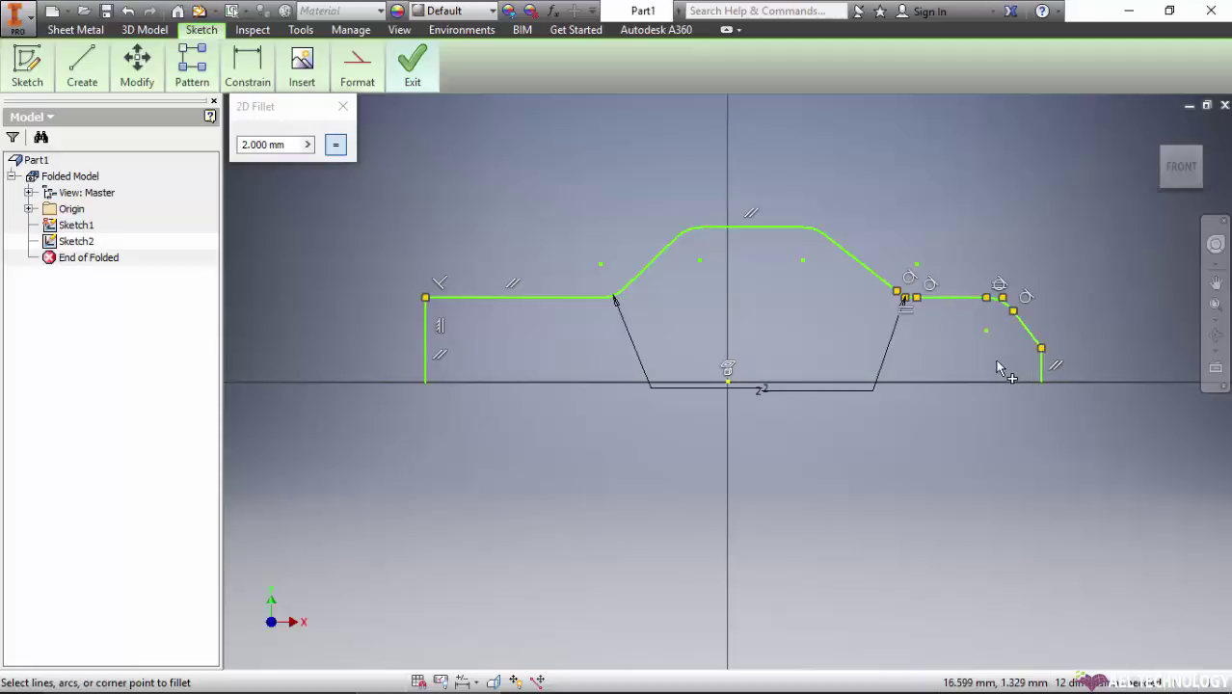
{"action": "left_click", "coordinate": [1033, 343]}
{"action": "scroll", "coordinate": [1094, 379], "scroll_direction": "up", "scroll_amount": 5}
{"action": "scroll", "coordinate": [1101, 383], "scroll_direction": "down", "scroll_amount": 5}
{"action": "scroll", "coordinate": [1099, 379], "scroll_direction": "down", "scroll_amount": 5}
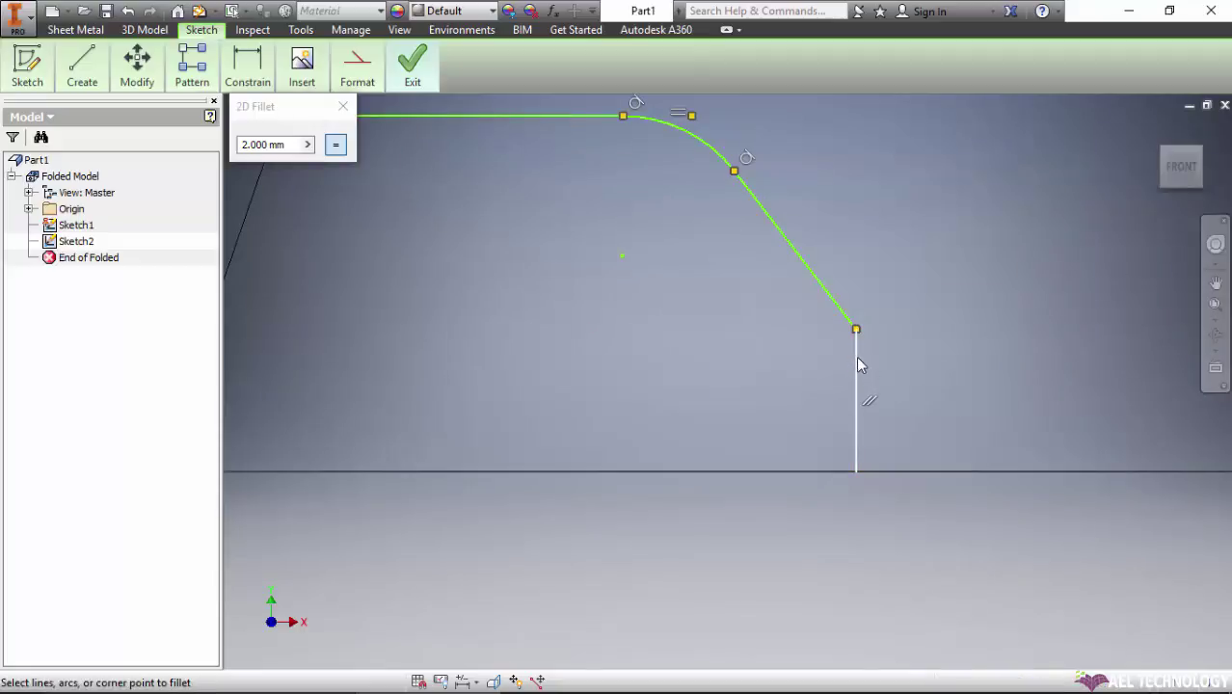
{"action": "left_click", "coordinate": [857, 362]}
{"action": "left_click", "coordinate": [839, 310]}
{"action": "scroll", "coordinate": [1045, 321], "scroll_direction": "up", "scroll_amount": 3}
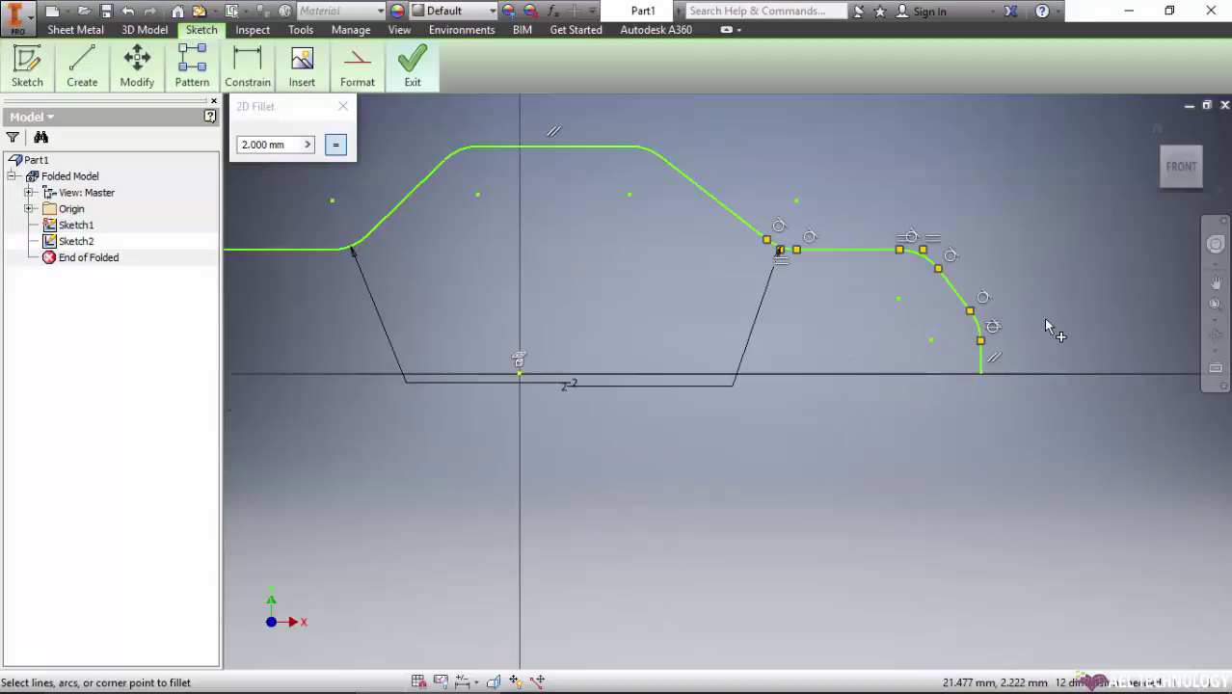
{"action": "scroll", "coordinate": [1045, 322], "scroll_direction": "up", "scroll_amount": 2}
{"action": "scroll", "coordinate": [1045, 322], "scroll_direction": "down", "scroll_amount": 2}
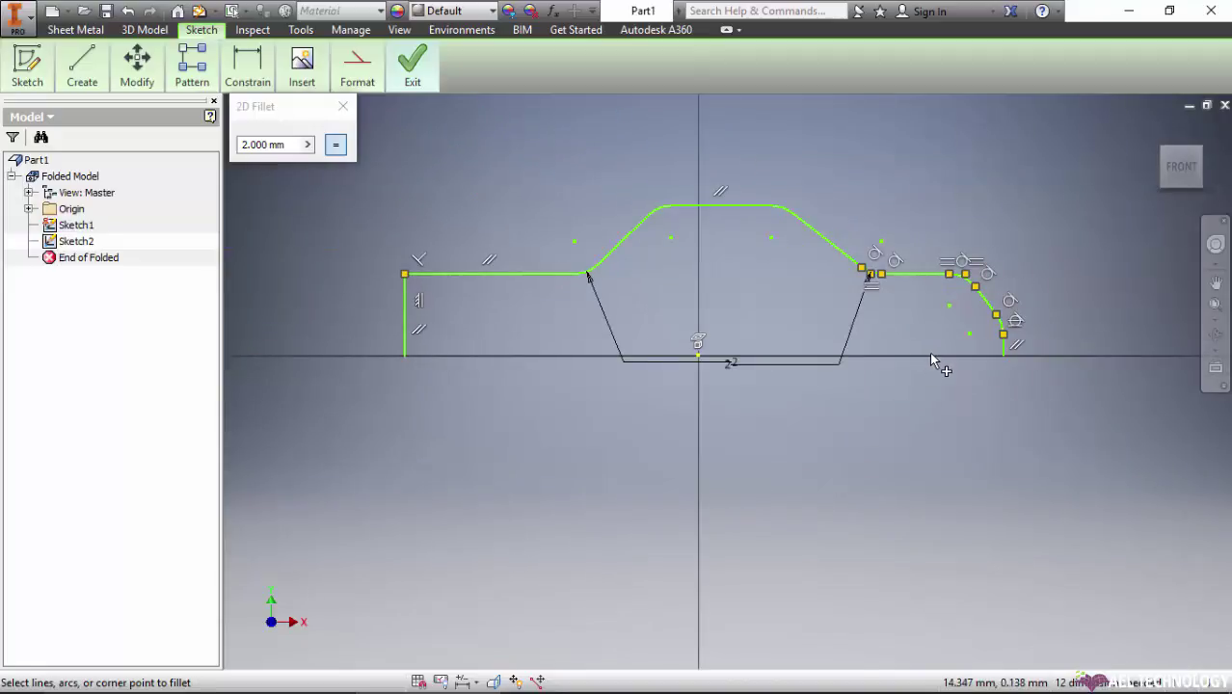
Step: Begin dimensioning the left flange line, then cancel the attempt
{"action": "left_click", "coordinate": [242, 71]}
{"action": "left_click", "coordinate": [248, 123]}
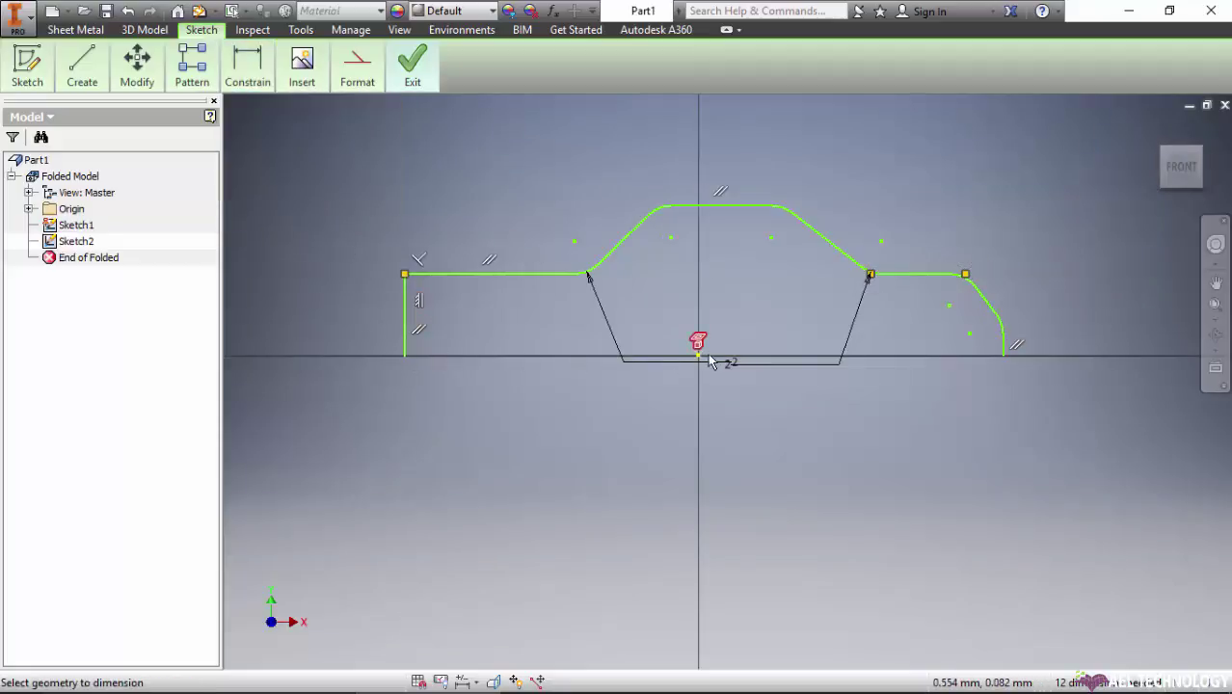
{"action": "left_click", "coordinate": [472, 274]}
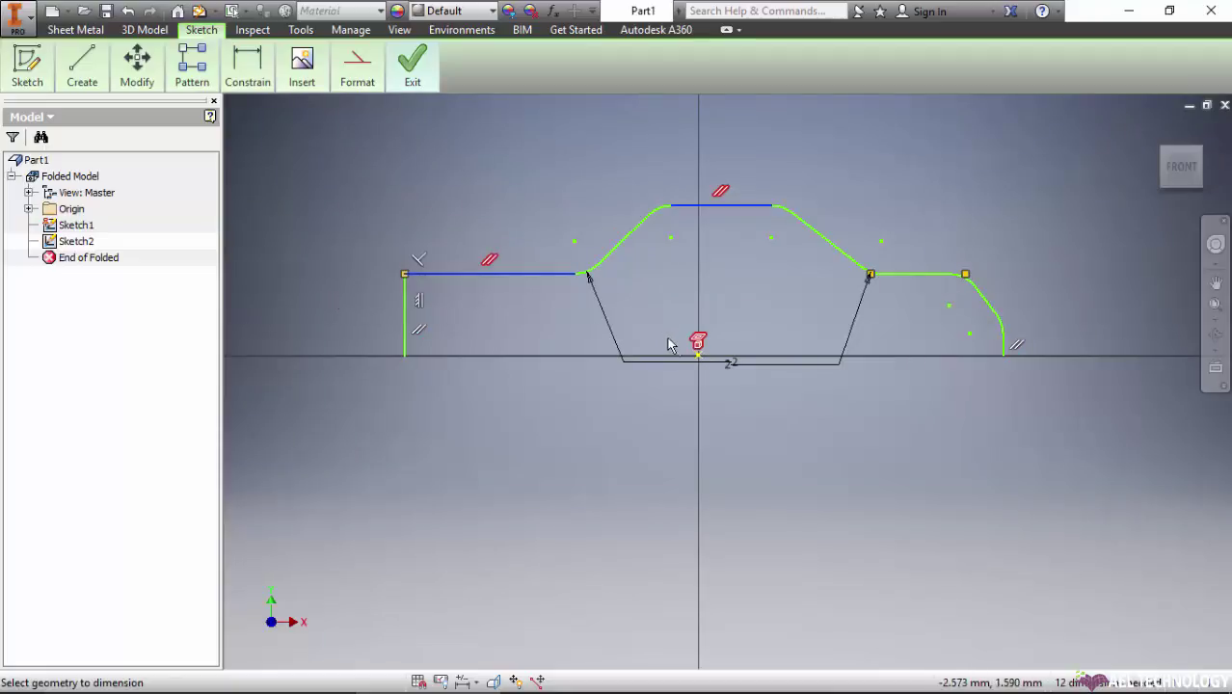
{"action": "left_click", "coordinate": [696, 358]}
{"action": "left_click", "coordinate": [247, 63]}
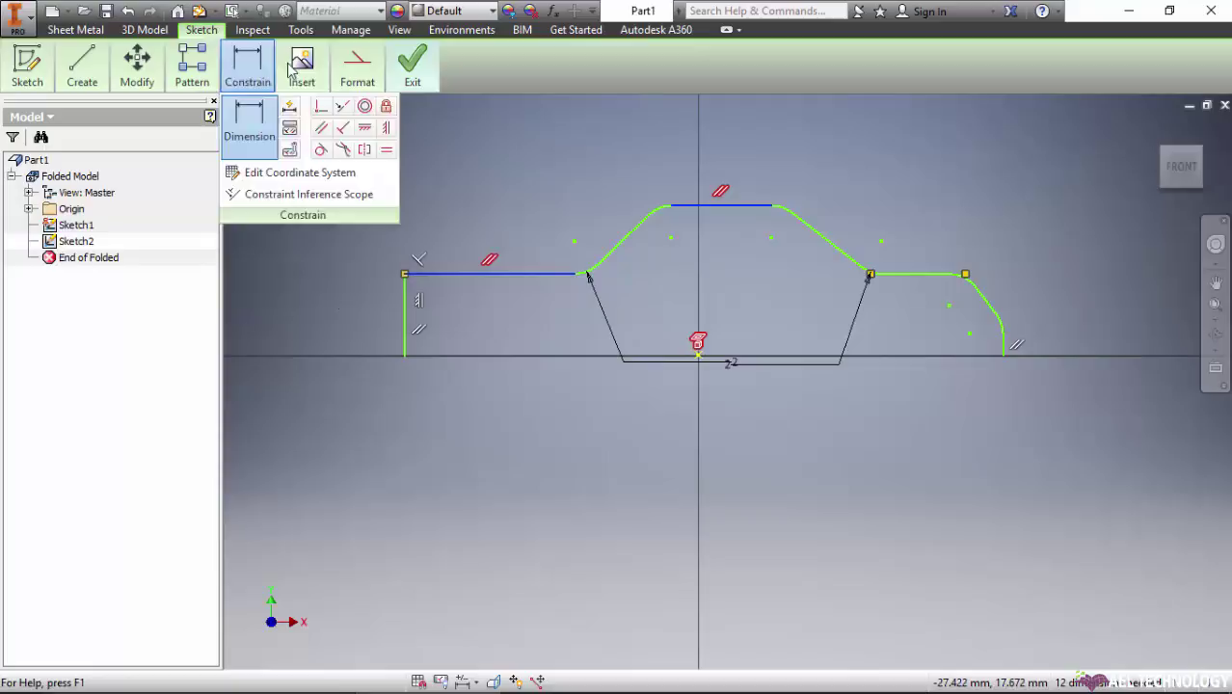
{"action": "left_click", "coordinate": [249, 120]}
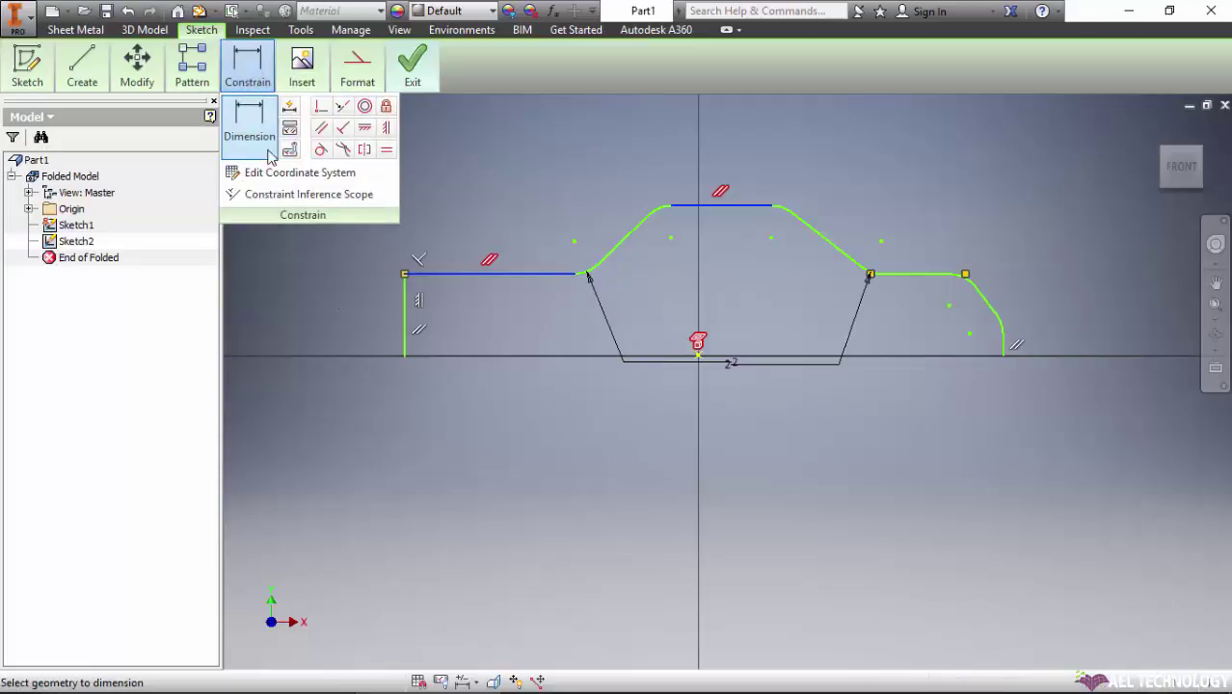
{"action": "left_click", "coordinate": [492, 276]}
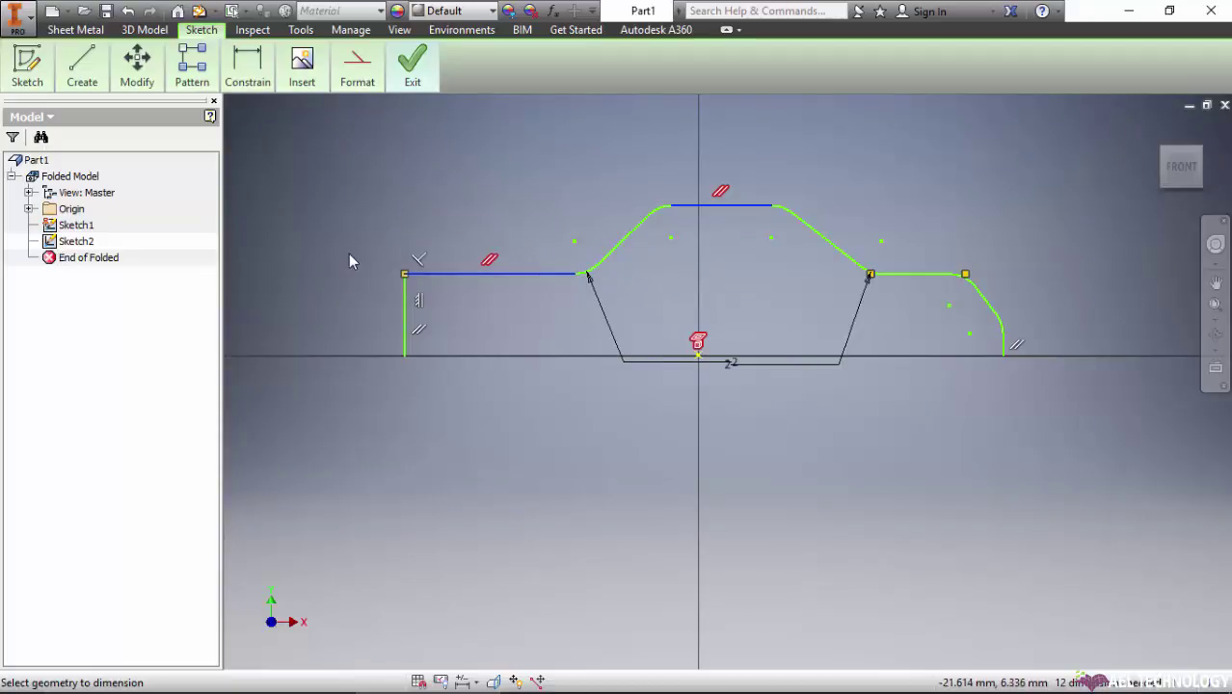
{"action": "key", "text": "Escape"}
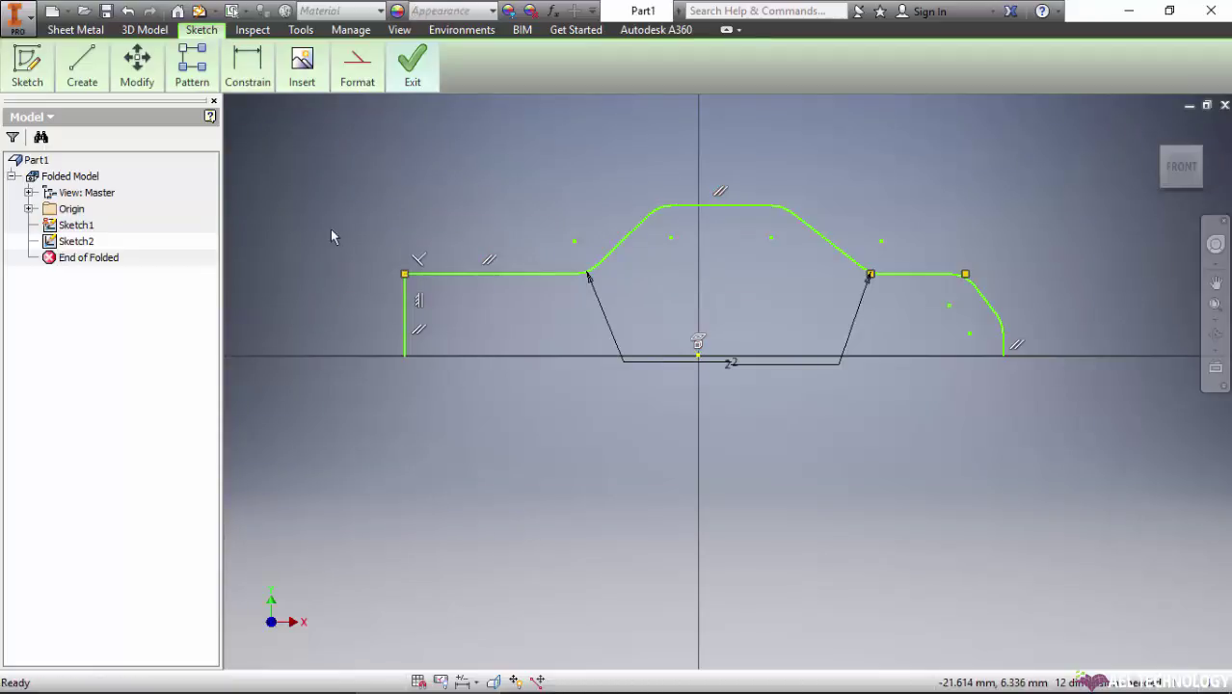
Step: Dimension the left flange 5 mm above the sketch origin
{"action": "left_click", "coordinate": [243, 85]}
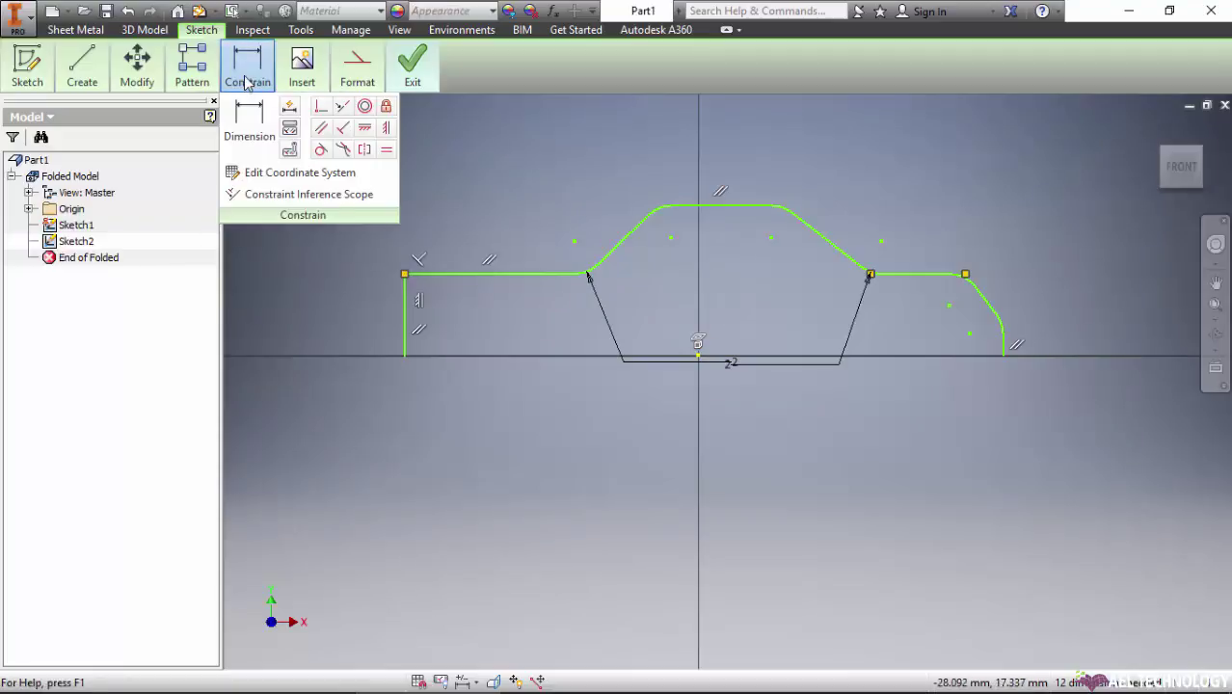
{"action": "left_click", "coordinate": [248, 123]}
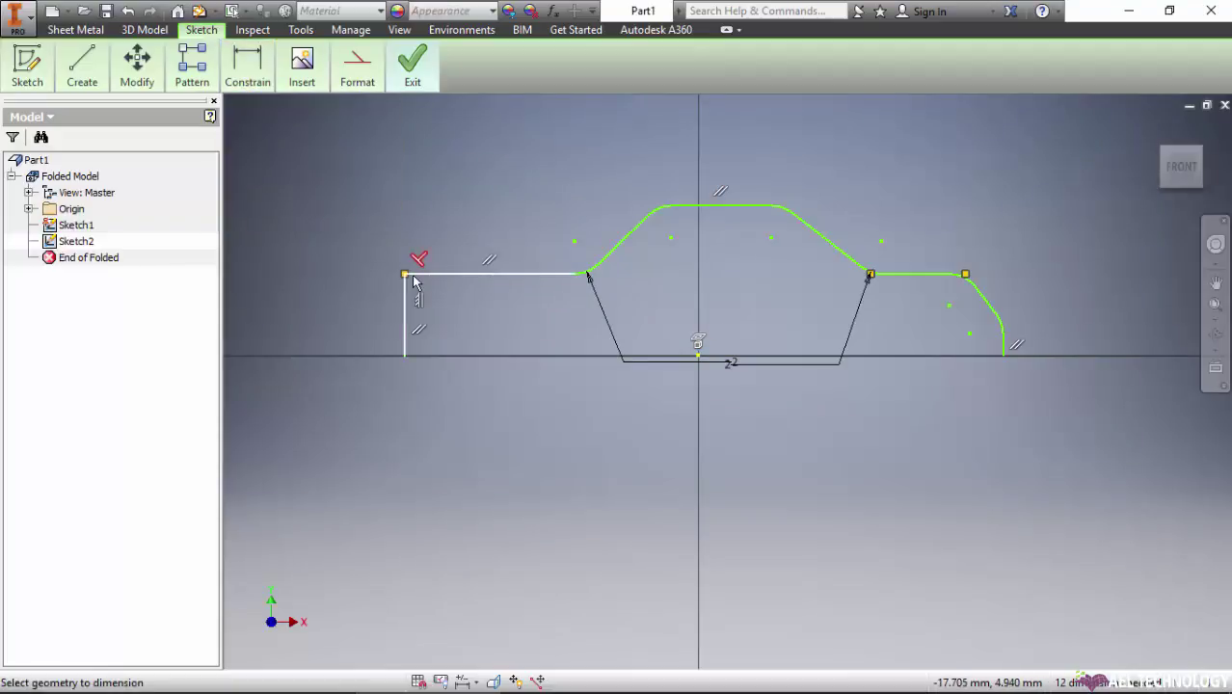
{"action": "left_click", "coordinate": [470, 275]}
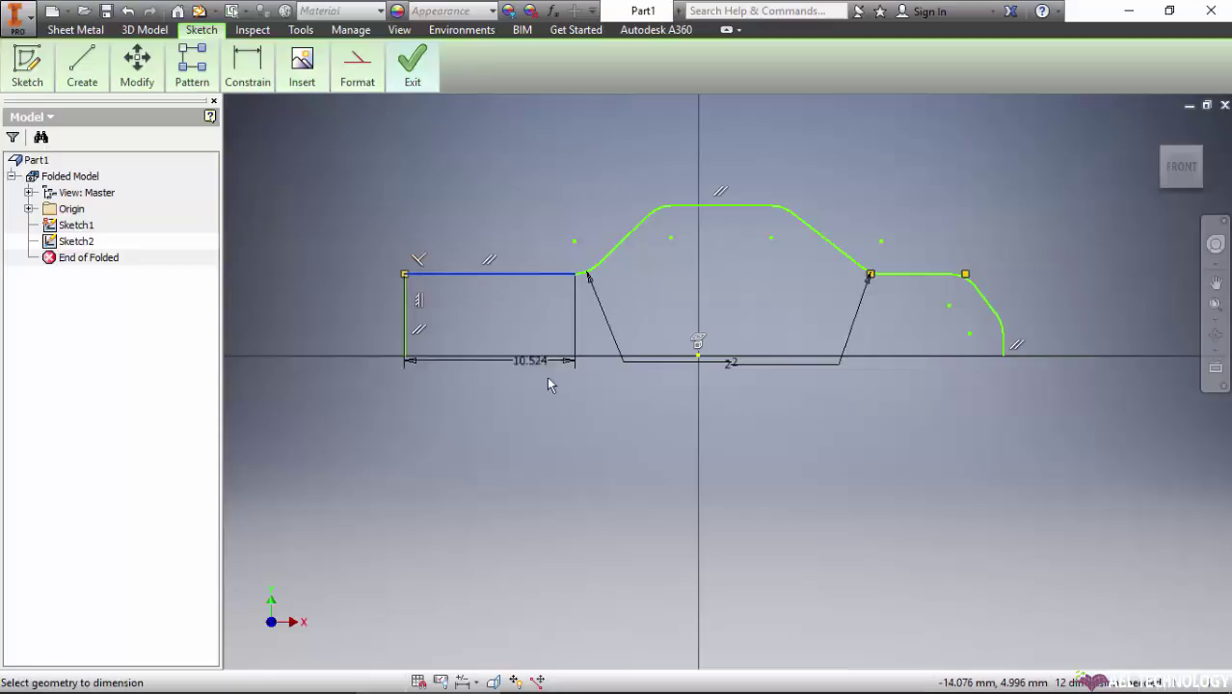
{"action": "left_click", "coordinate": [702, 358]}
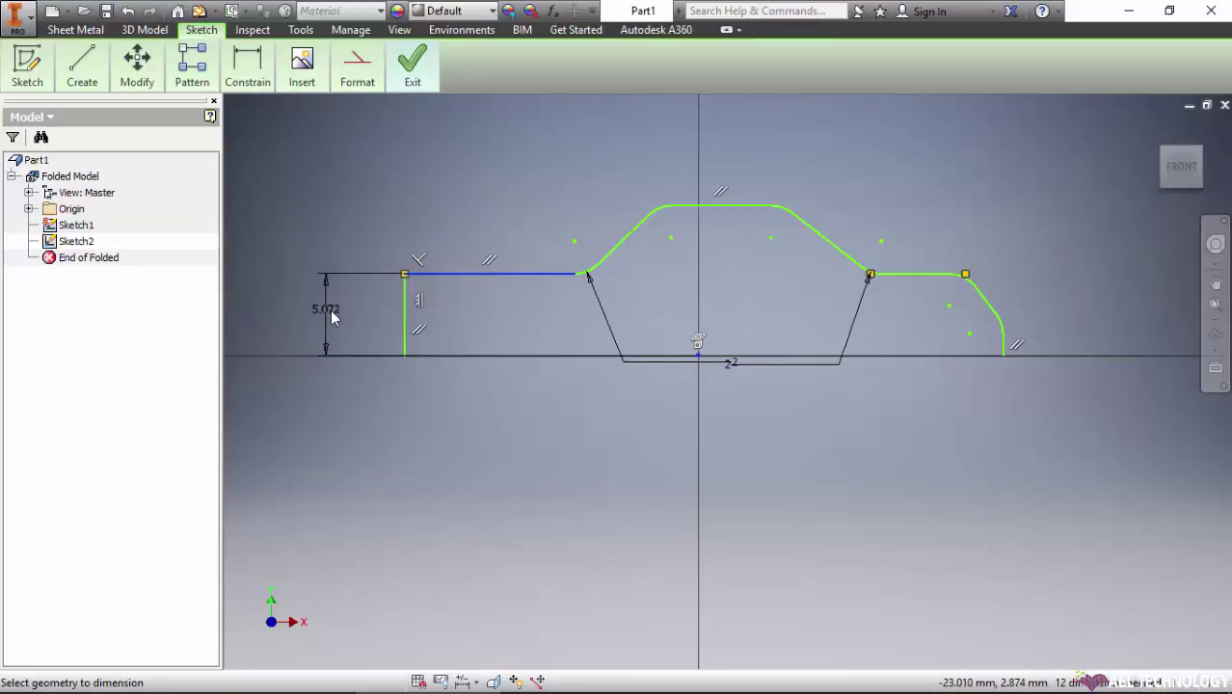
{"action": "left_click", "coordinate": [333, 326]}
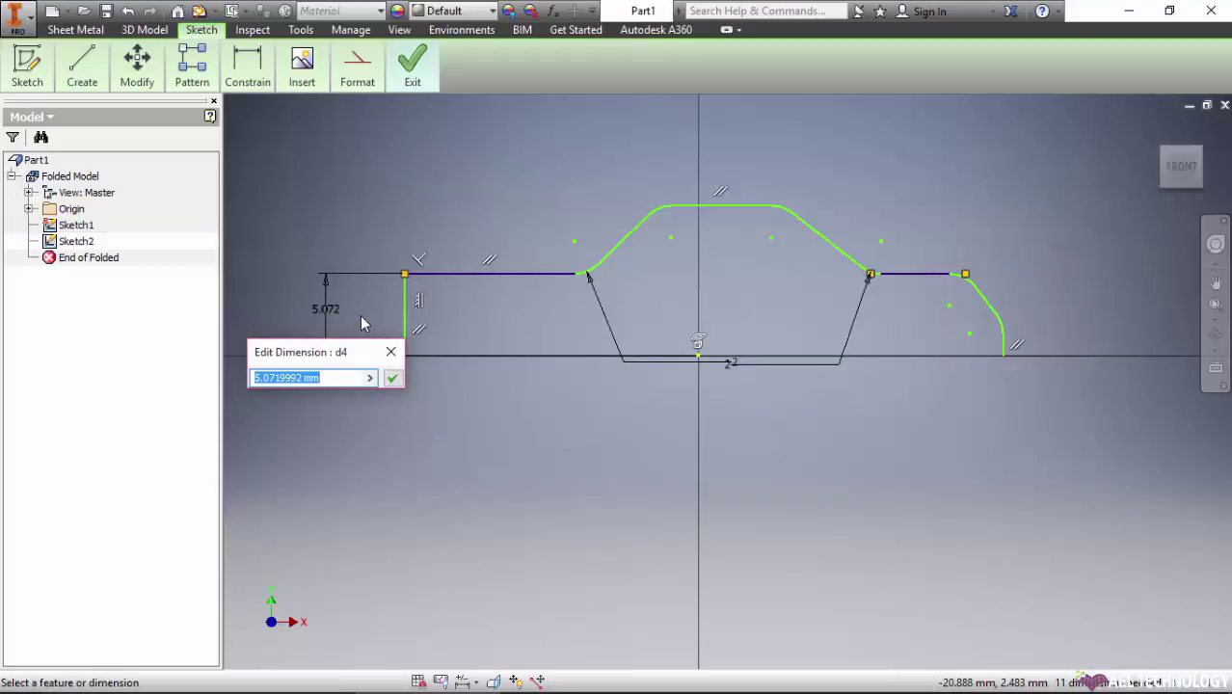
{"action": "type", "text": "5"}
{"action": "key", "text": "Return"}
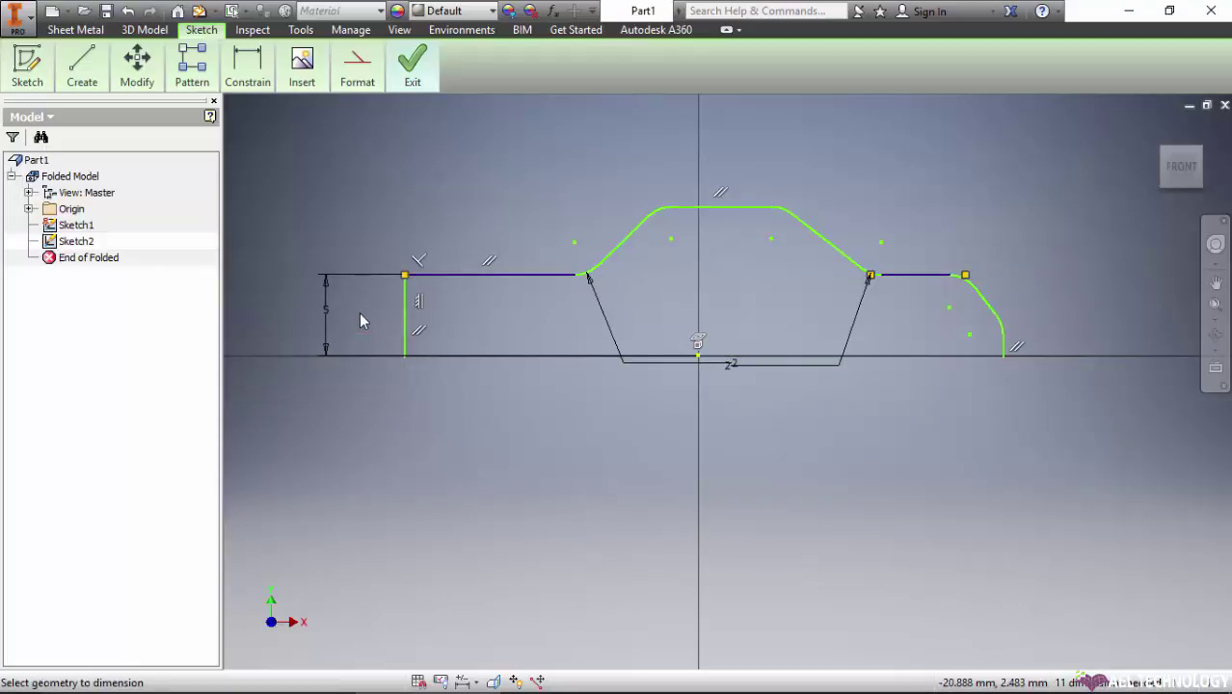
Step: Set the left flange line length to 10 mm
{"action": "left_click", "coordinate": [253, 85]}
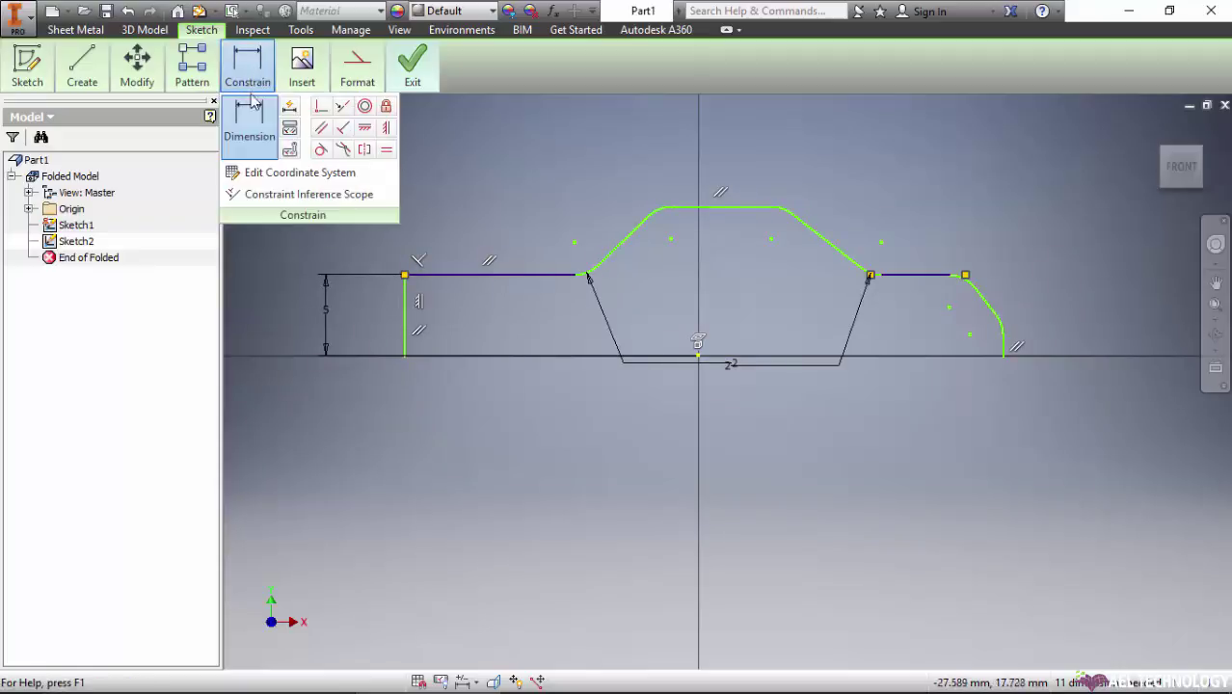
{"action": "left_click", "coordinate": [252, 125]}
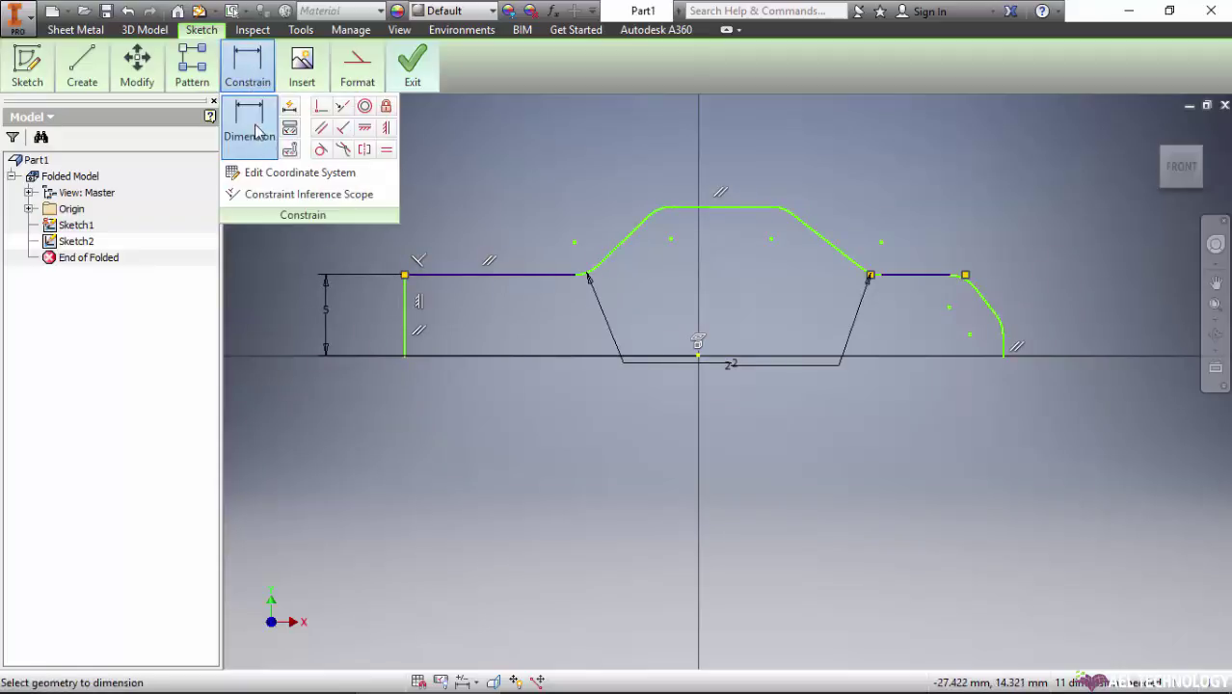
{"action": "left_click", "coordinate": [470, 276]}
{"action": "left_click", "coordinate": [477, 304]}
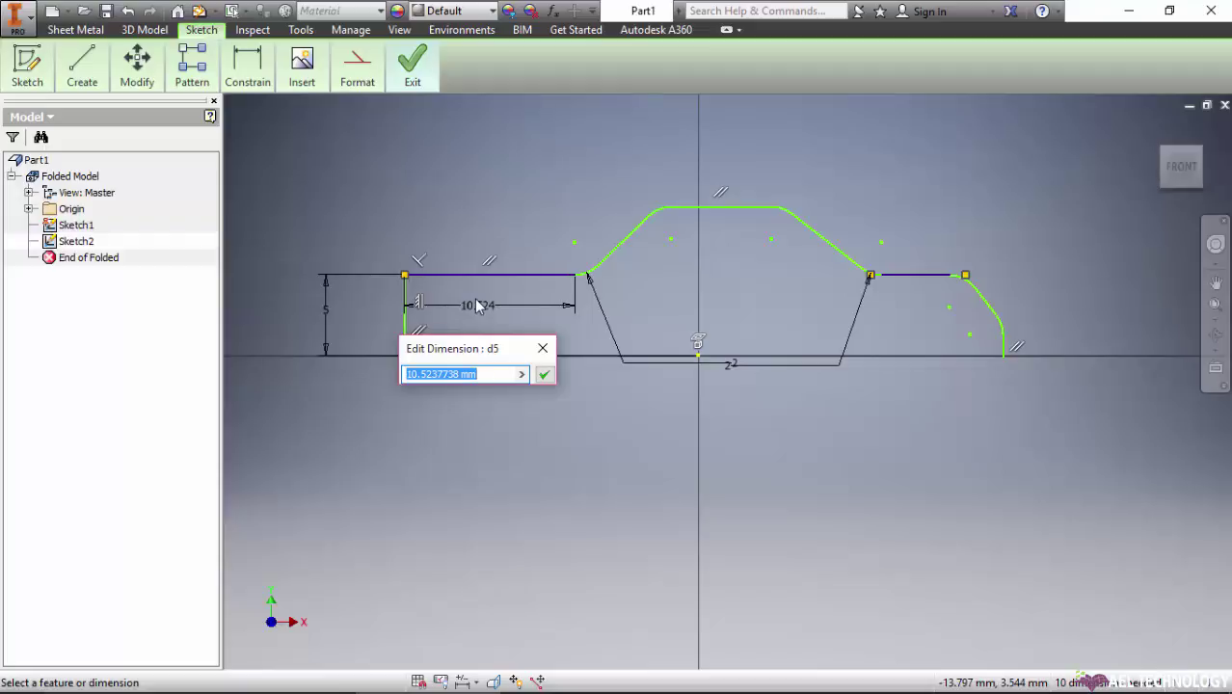
{"action": "type", "text": "10"}
{"action": "key", "text": "Return"}
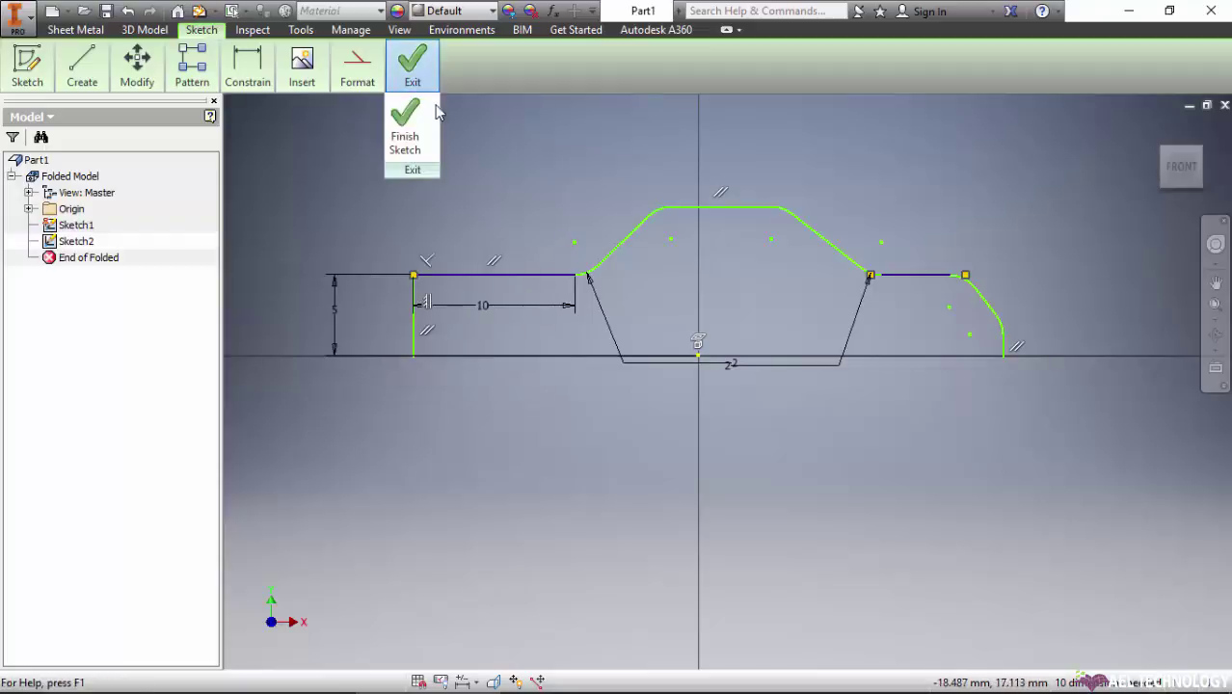
{"action": "mouse_move", "coordinate": [248, 67]}
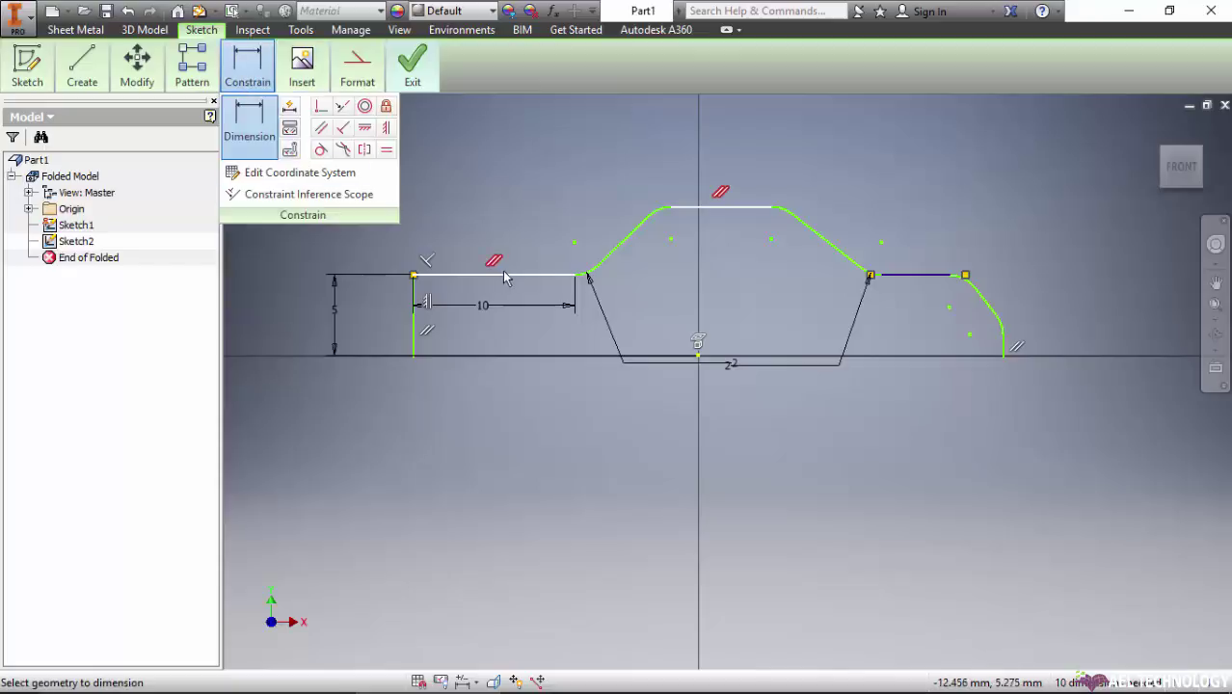
Step: Dimension the angle between the left flange and the rising slope as 135°
{"action": "left_click", "coordinate": [625, 244]}
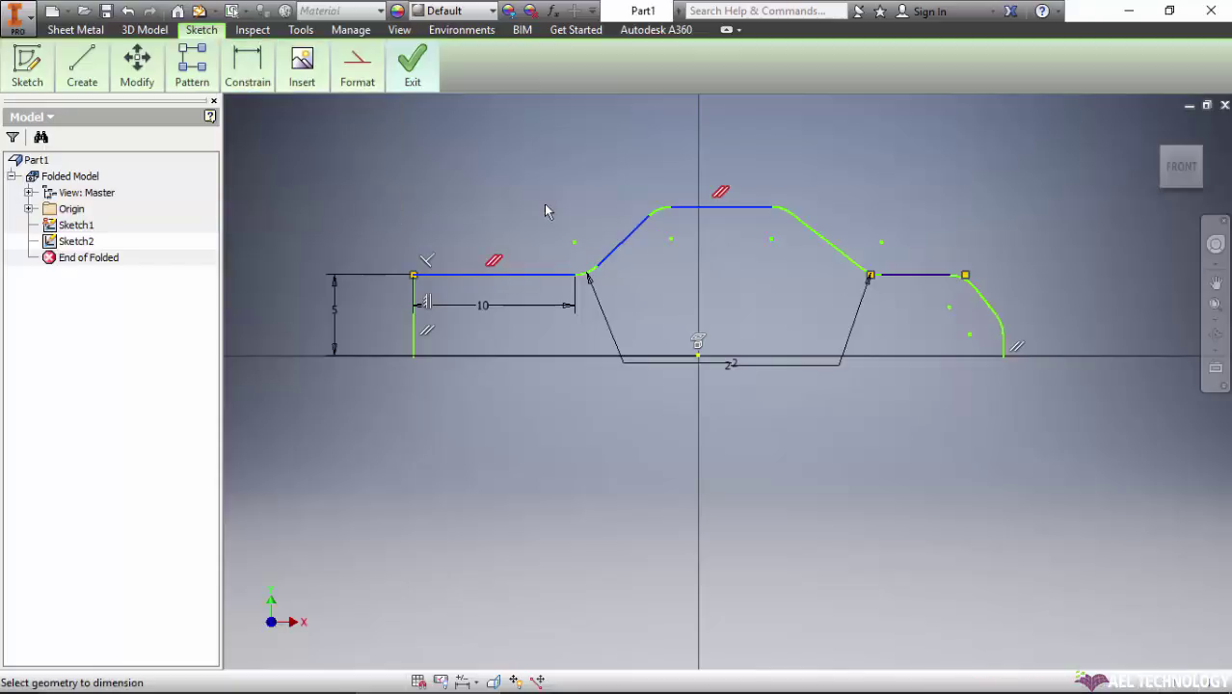
{"action": "right_click", "coordinate": [538, 202]}
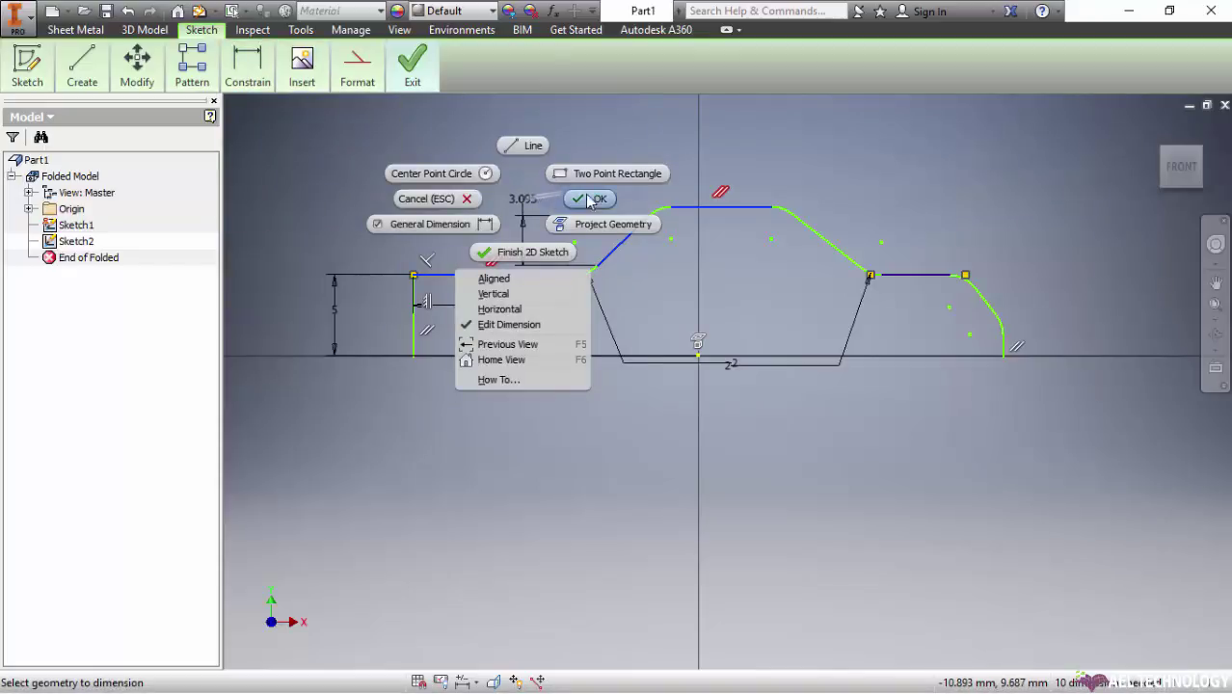
{"action": "left_click", "coordinate": [429, 198]}
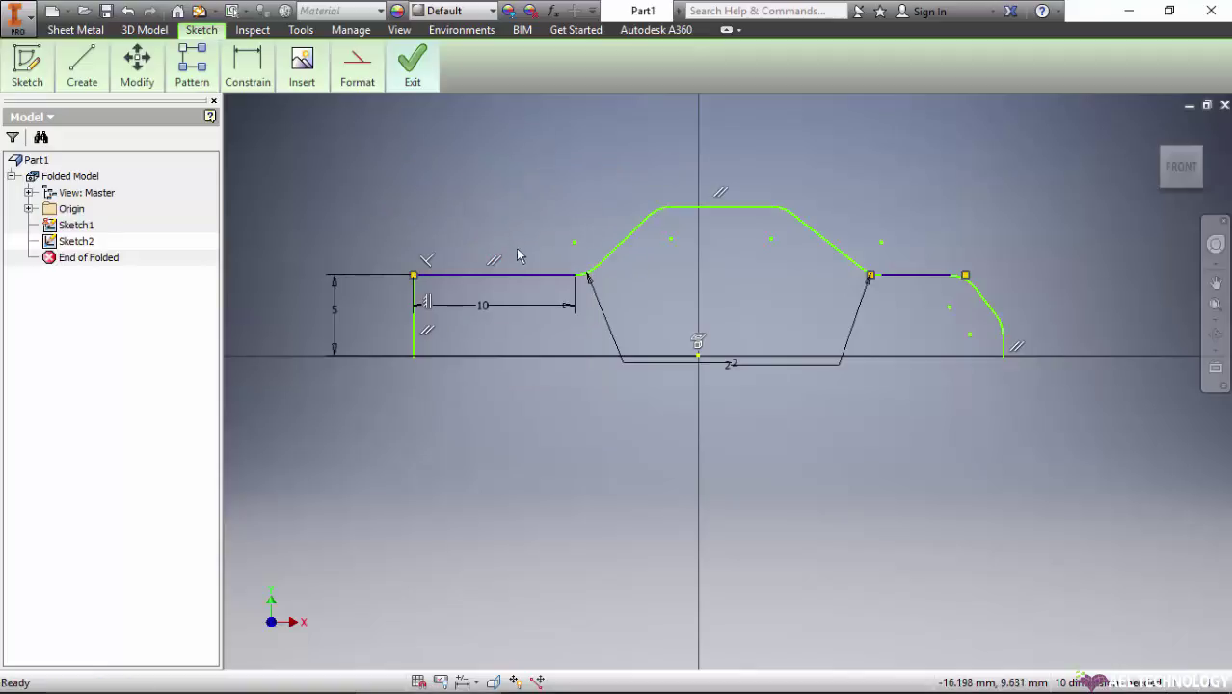
{"action": "left_click", "coordinate": [252, 79]}
{"action": "left_click", "coordinate": [248, 62]}
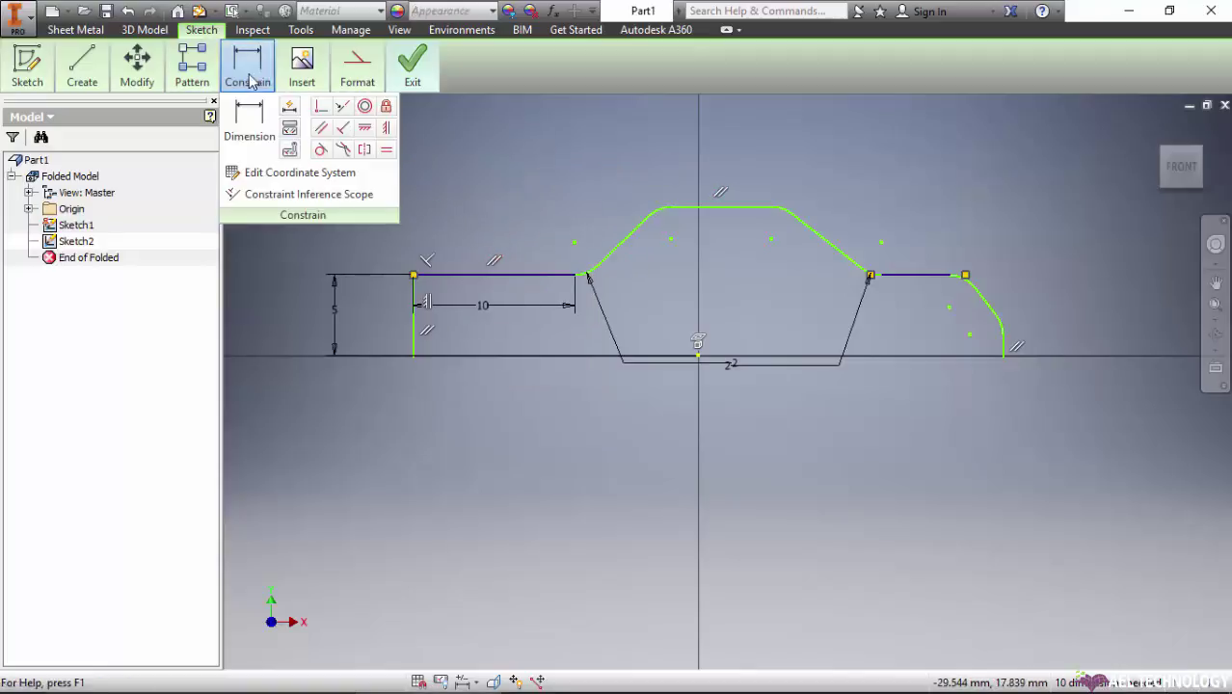
{"action": "left_click", "coordinate": [261, 120]}
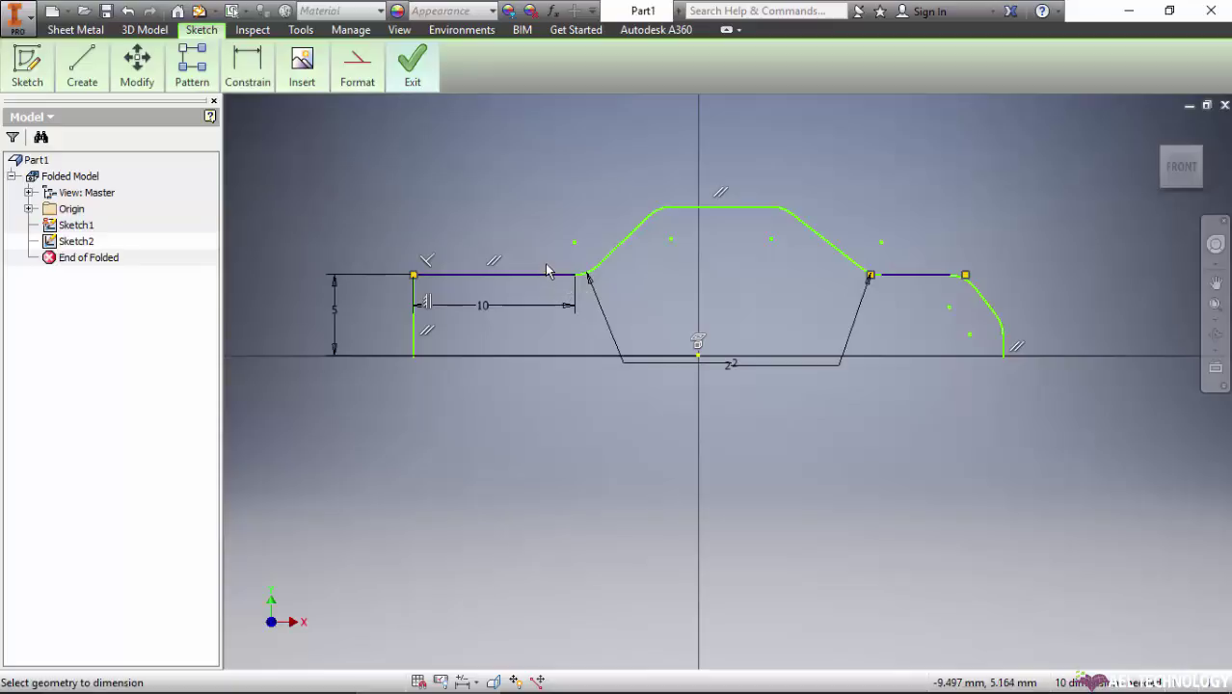
{"action": "left_click", "coordinate": [545, 280]}
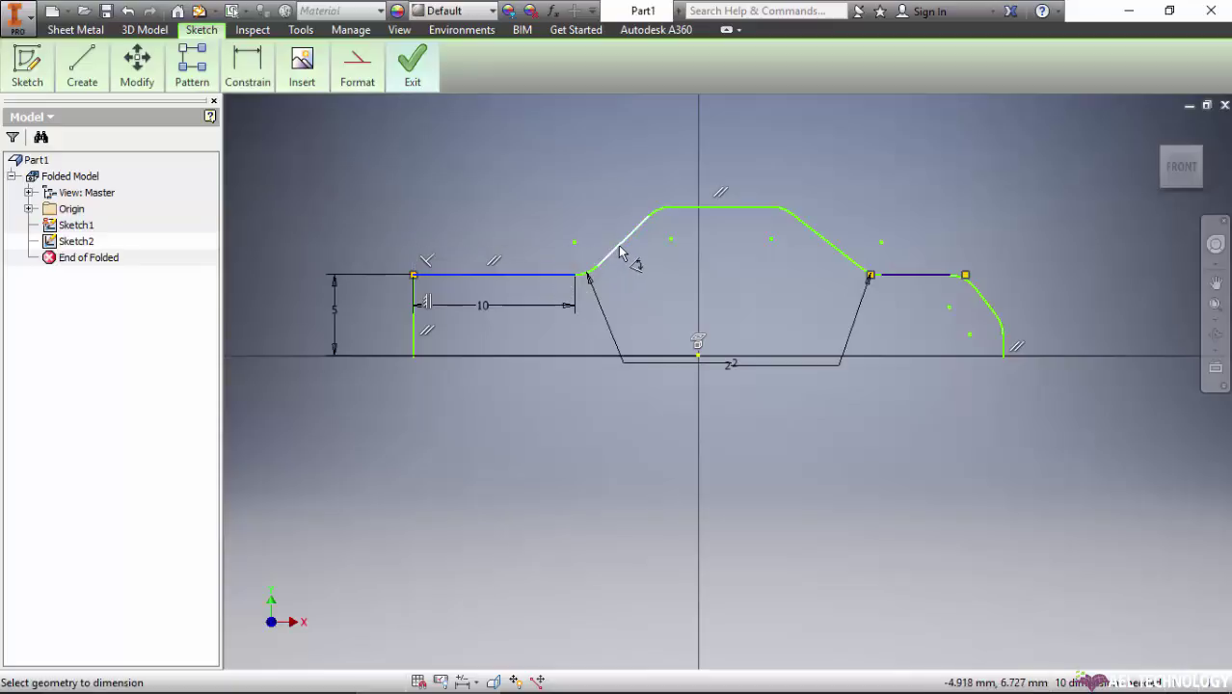
{"action": "left_click", "coordinate": [617, 247]}
{"action": "left_click", "coordinate": [526, 198]}
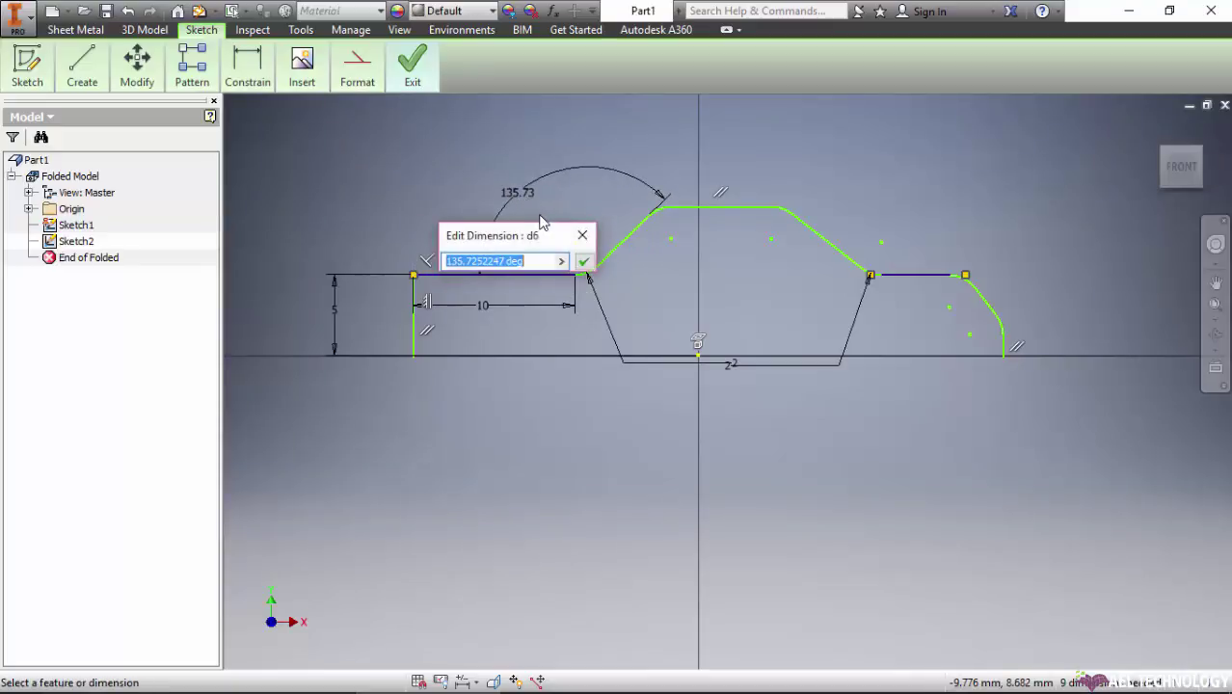
{"action": "type", "text": "135"}
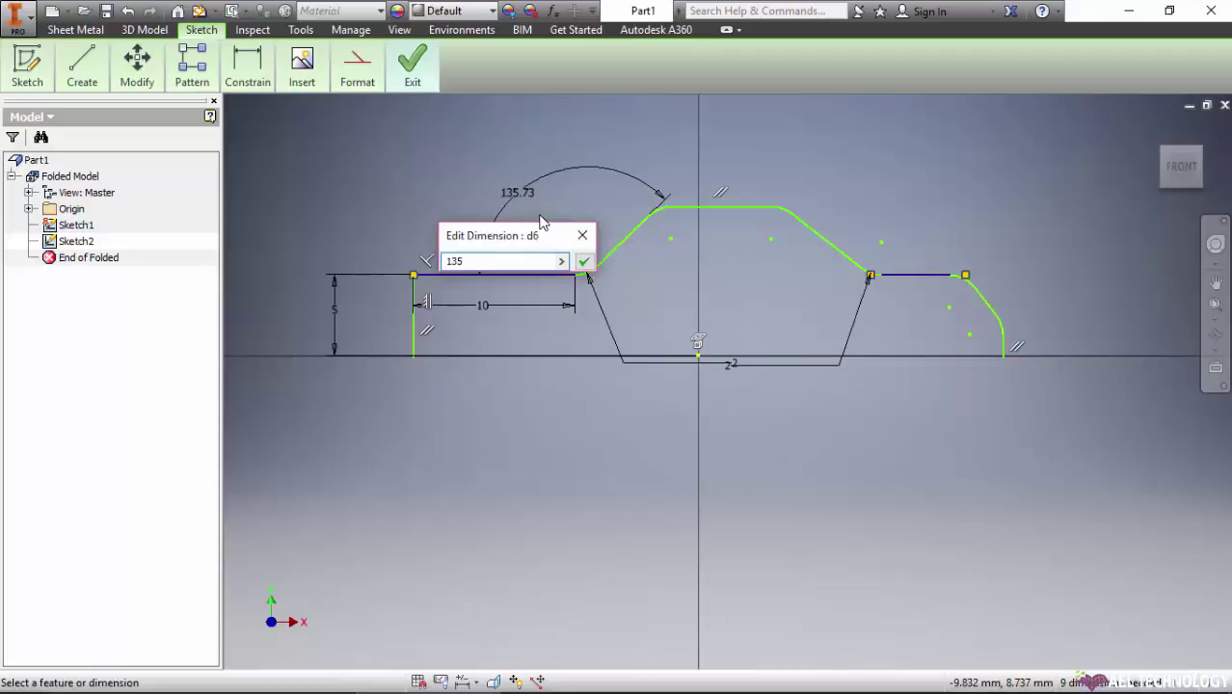
{"action": "key", "text": "Return"}
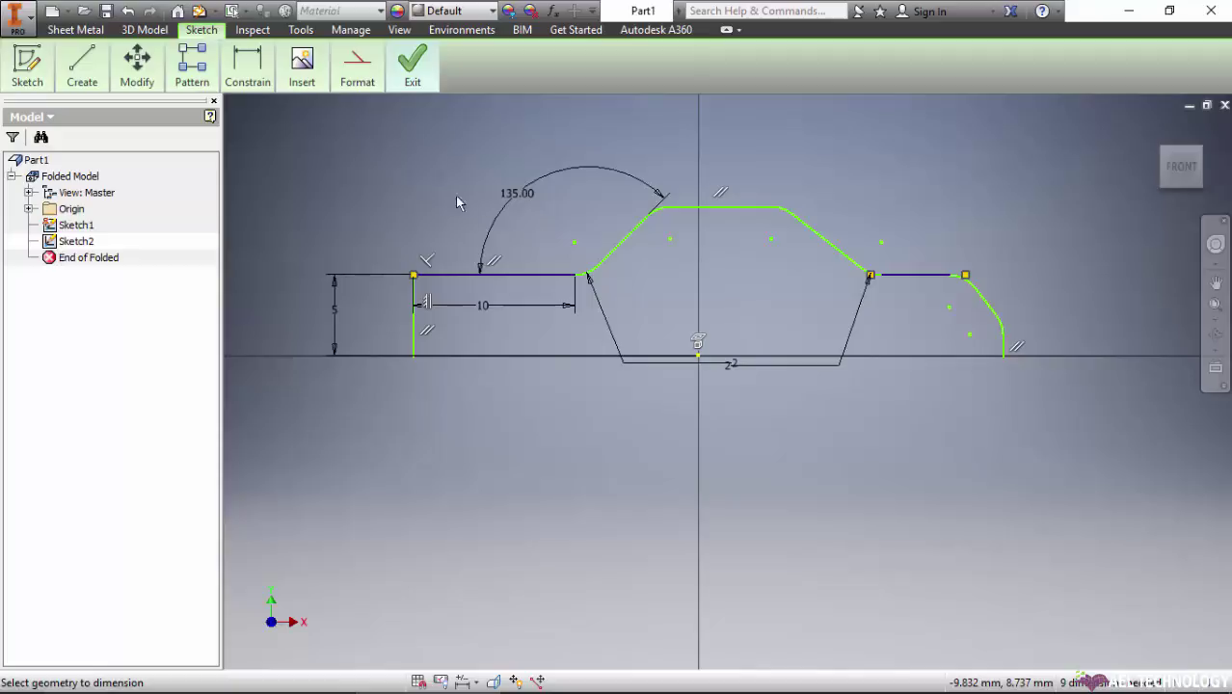
Step: Dimension the top line 4 mm above the left horizontal flange
{"action": "left_click", "coordinate": [248, 65]}
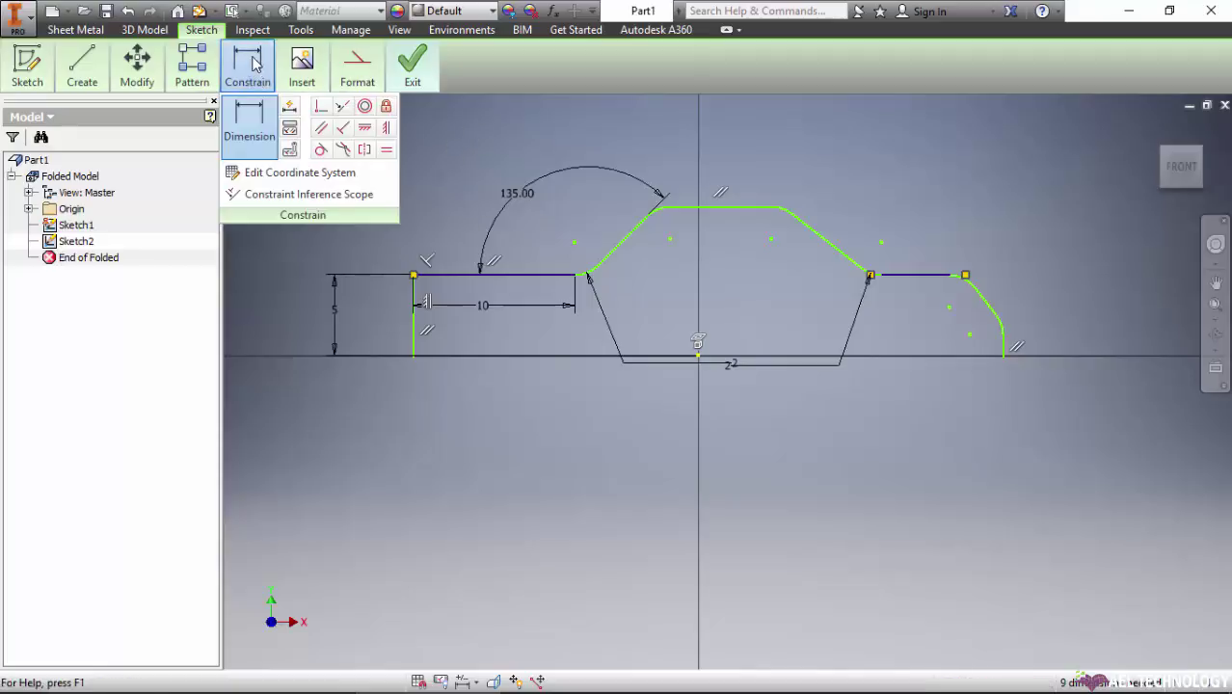
{"action": "left_click", "coordinate": [707, 208]}
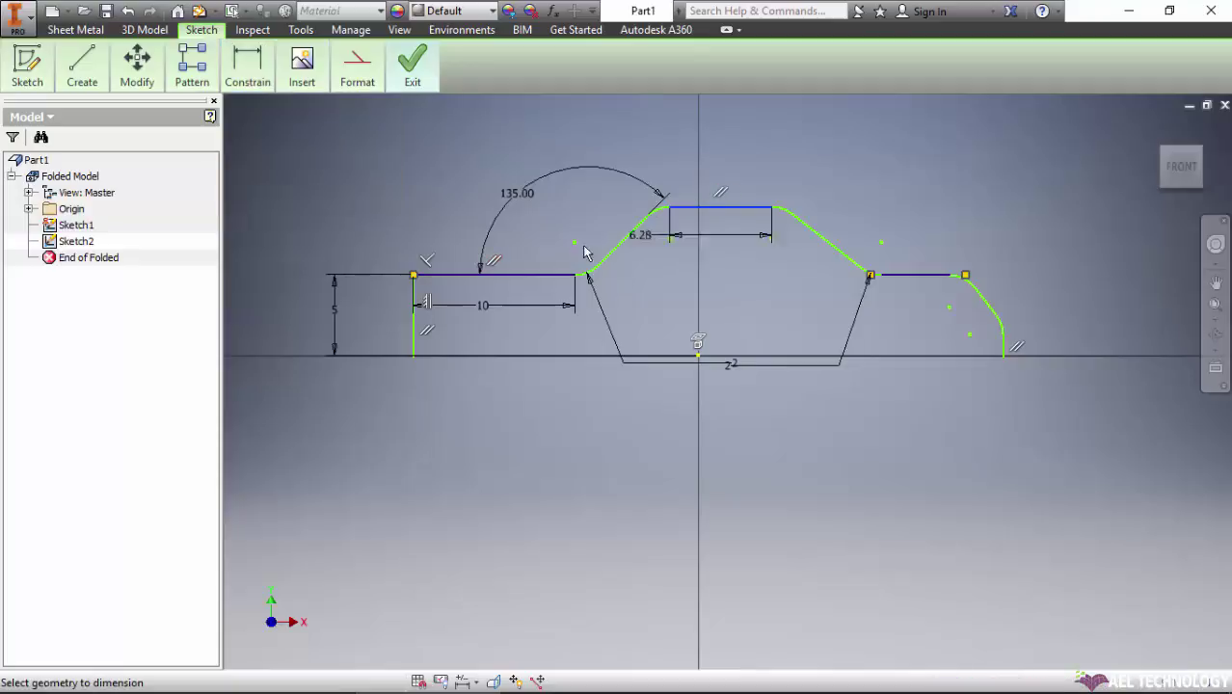
{"action": "left_click", "coordinate": [523, 277]}
{"action": "left_click", "coordinate": [370, 231]}
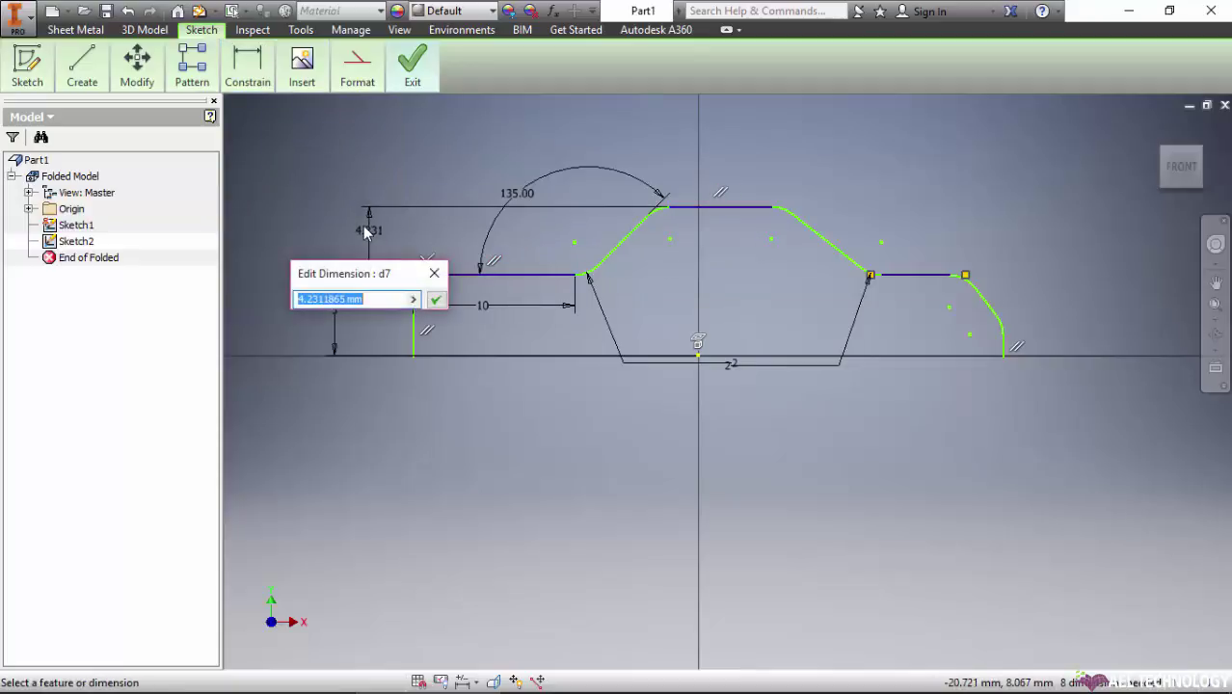
{"action": "type", "text": "4"}
{"action": "key", "text": "Return"}
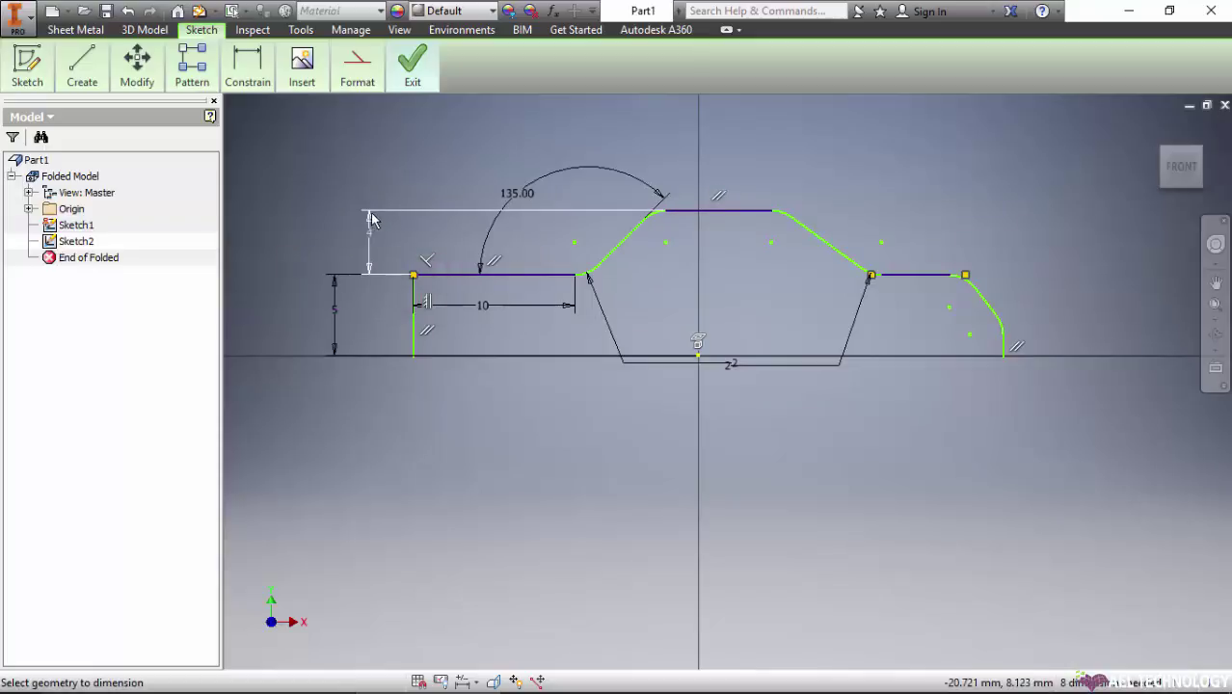
{"action": "left_click", "coordinate": [366, 220]}
{"action": "left_click", "coordinate": [259, 76]}
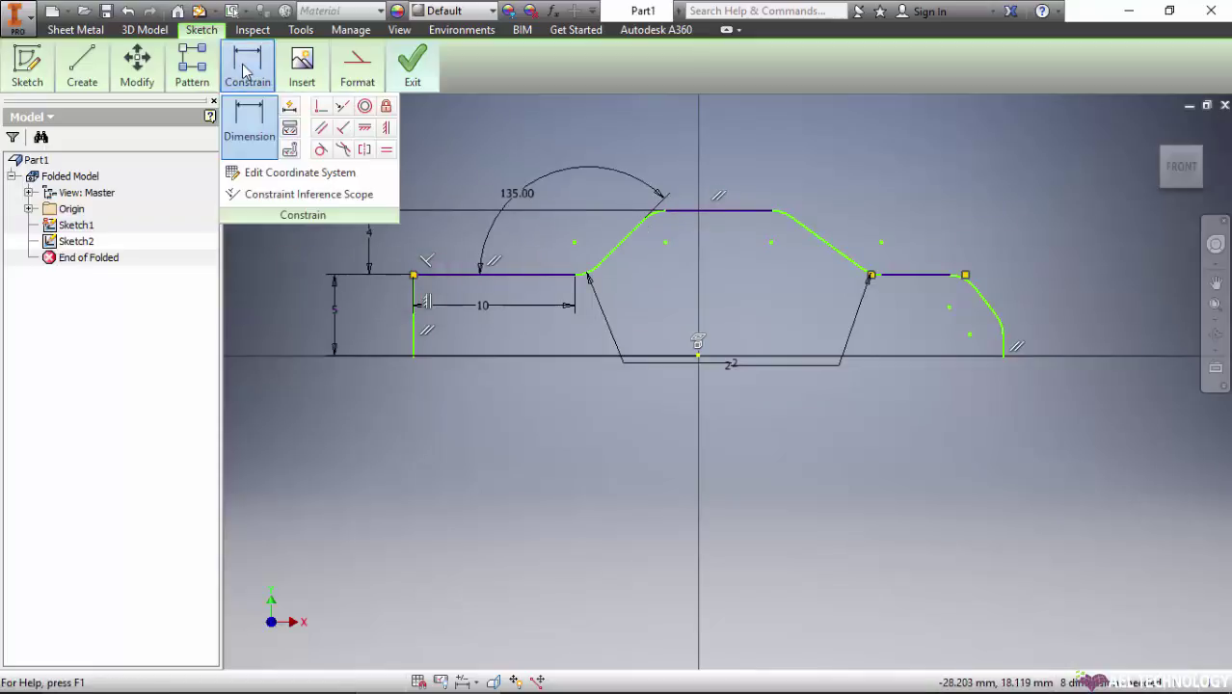
{"action": "left_click", "coordinate": [251, 131]}
Step: Dimension the two top bend centres 10 mm apart
{"action": "left_click", "coordinate": [665, 242]}
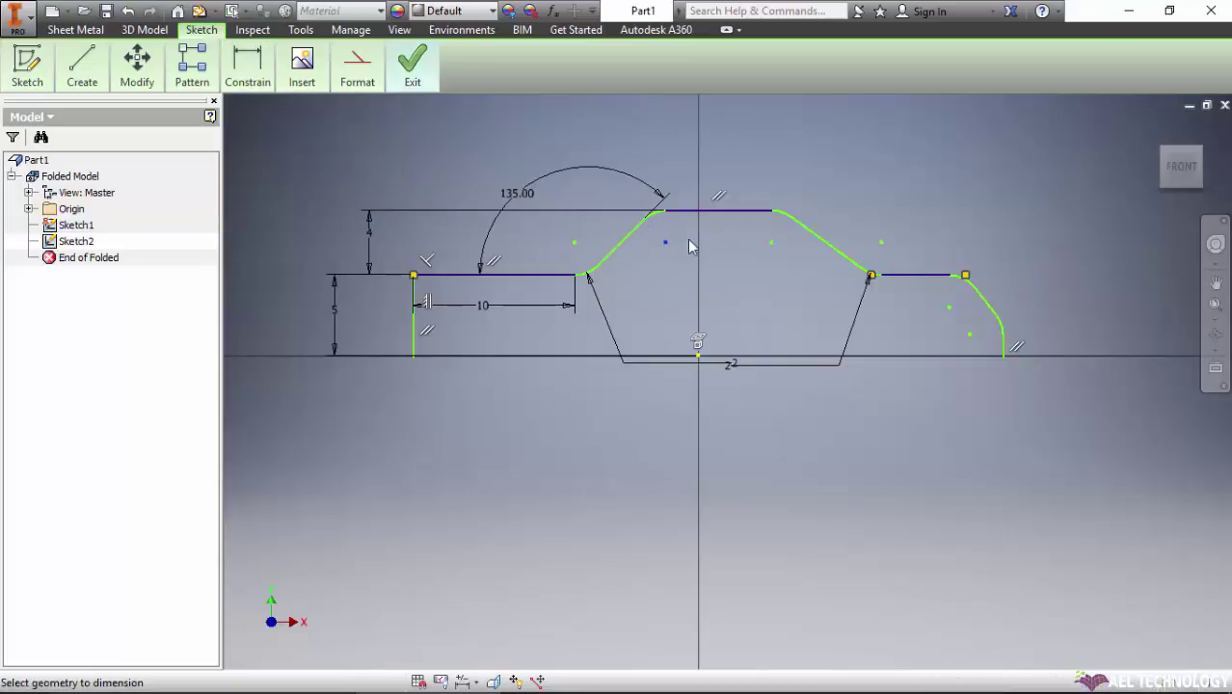
{"action": "left_click", "coordinate": [772, 242]}
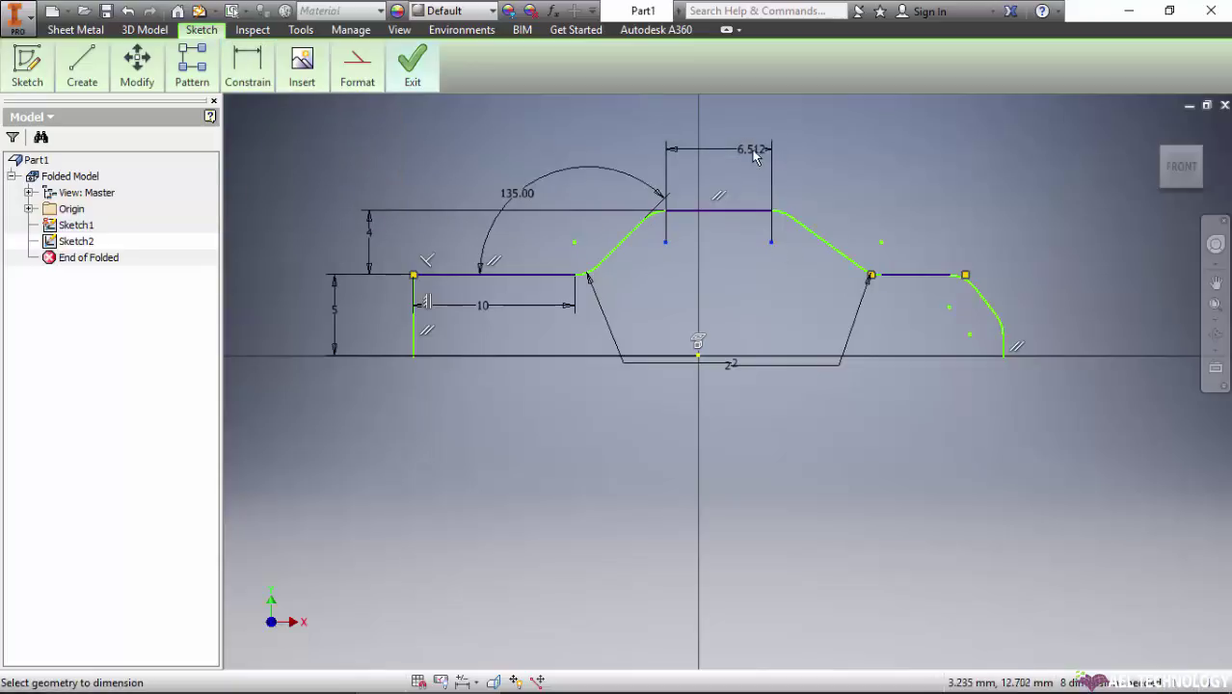
{"action": "left_click", "coordinate": [755, 151]}
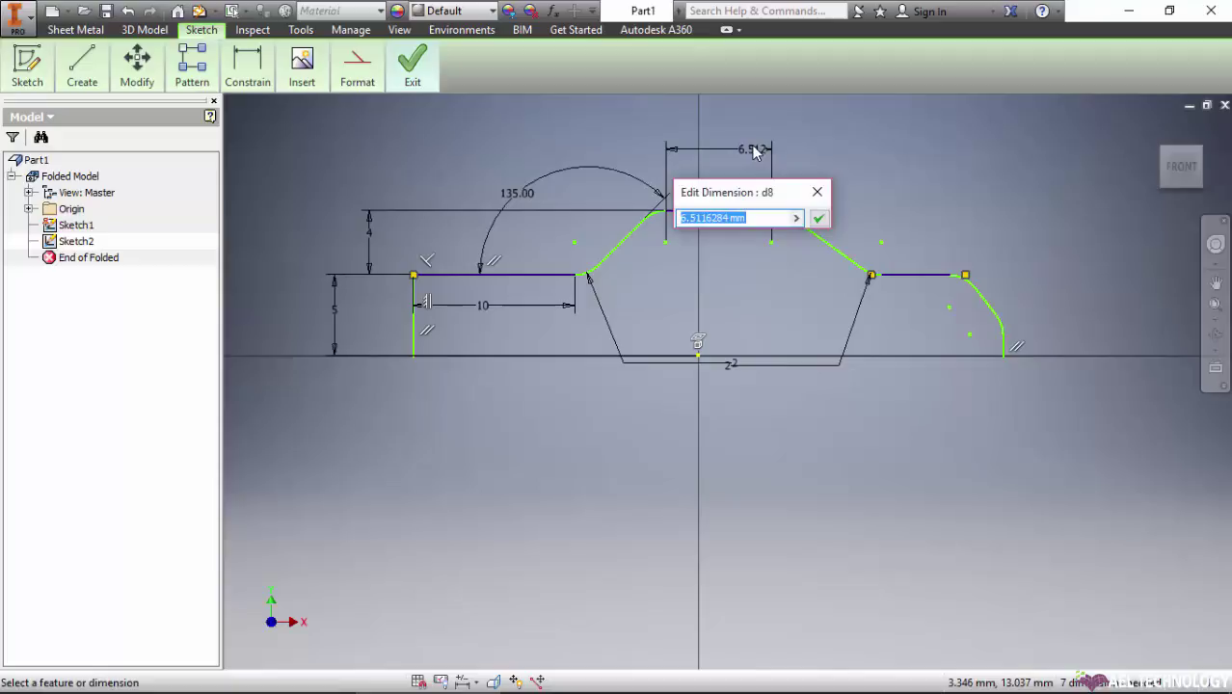
{"action": "type", "text": "10"}
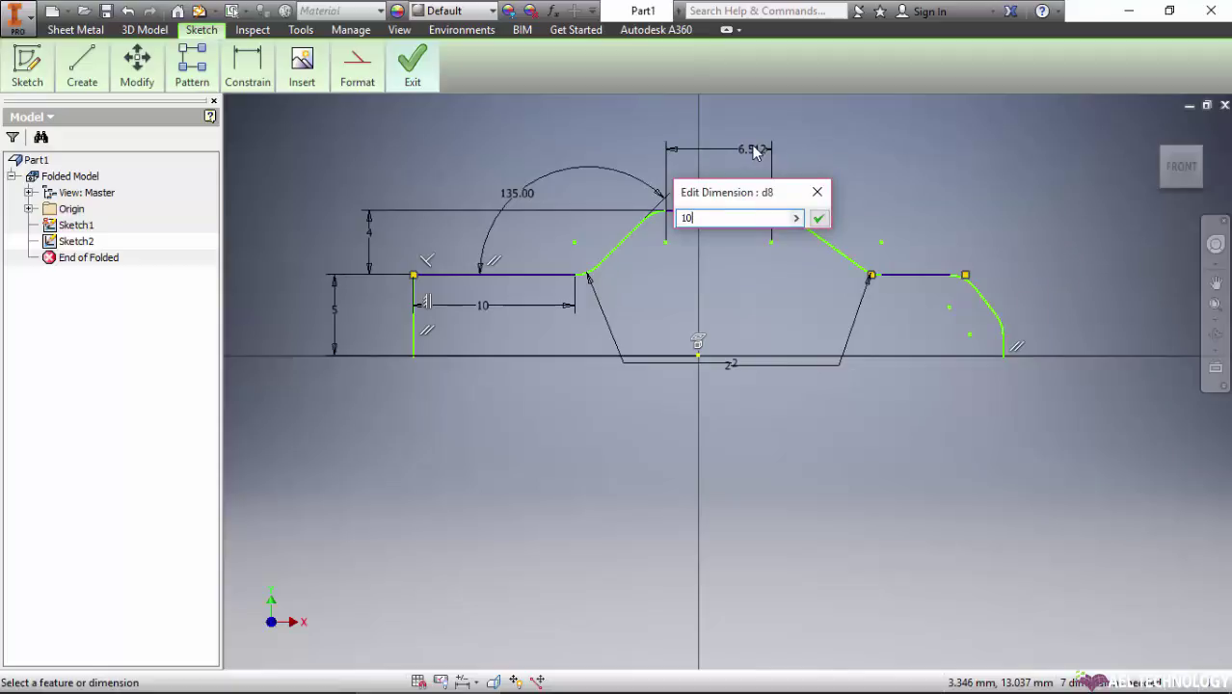
{"action": "key", "text": "Return"}
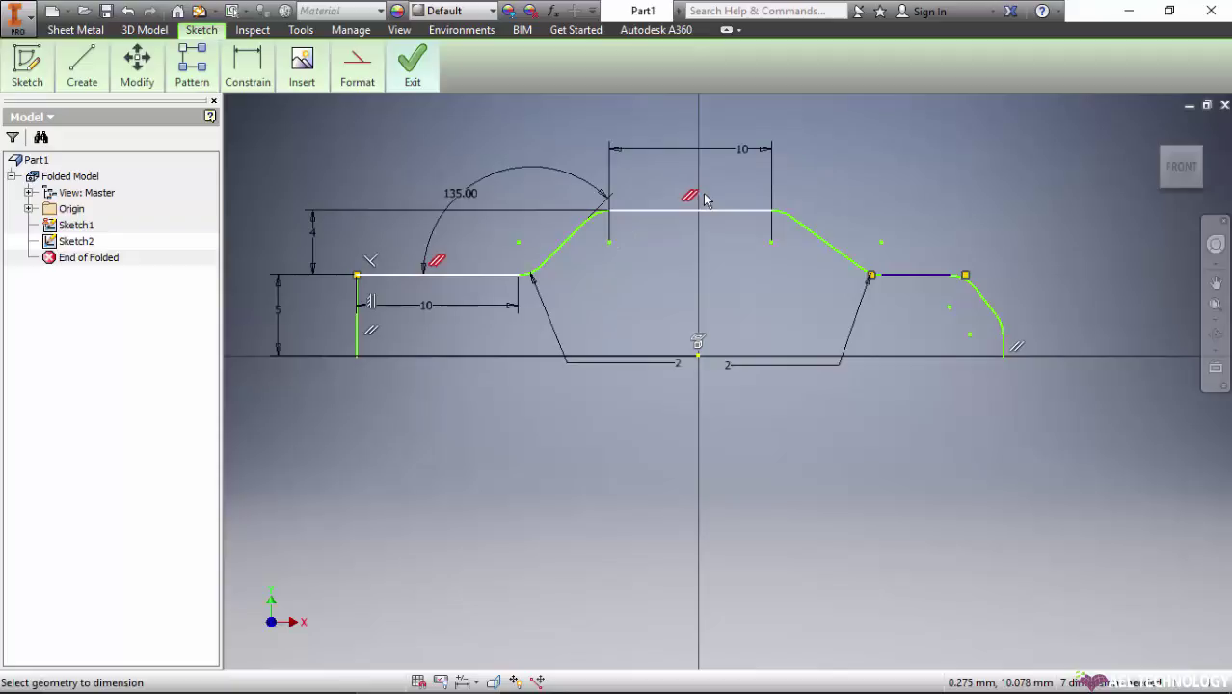
Step: Place the right top bend centre 5 mm from the sketch origin
{"action": "left_click", "coordinate": [248, 65]}
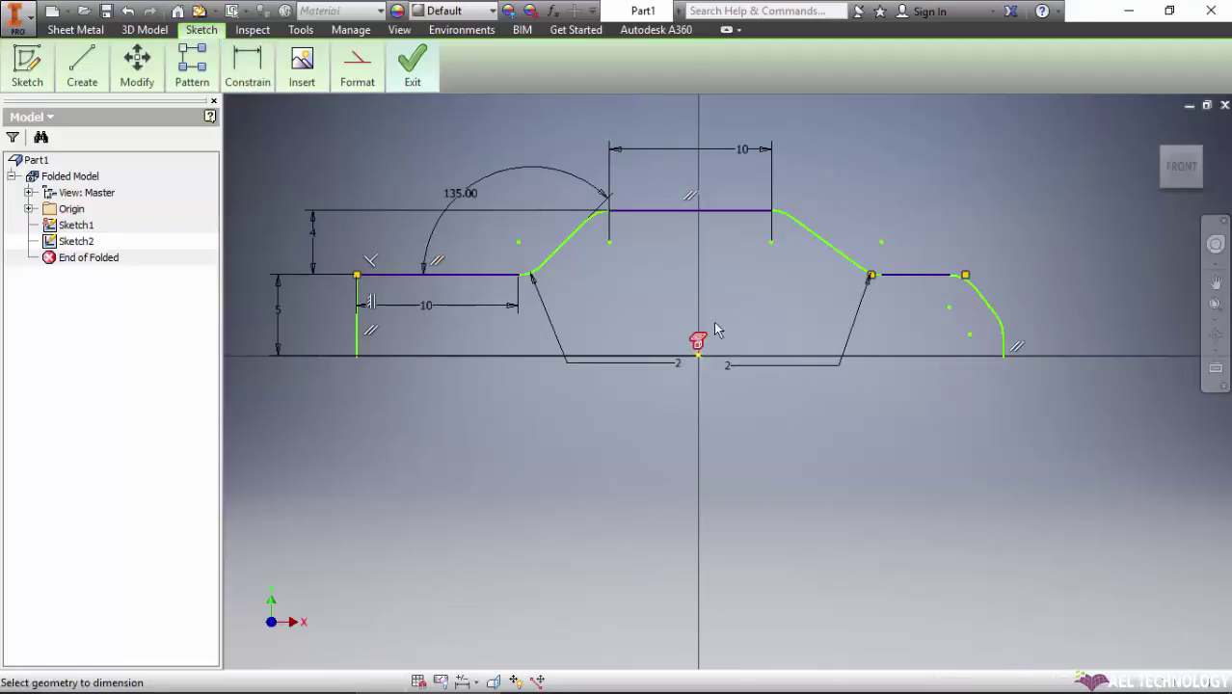
{"action": "left_click", "coordinate": [771, 242]}
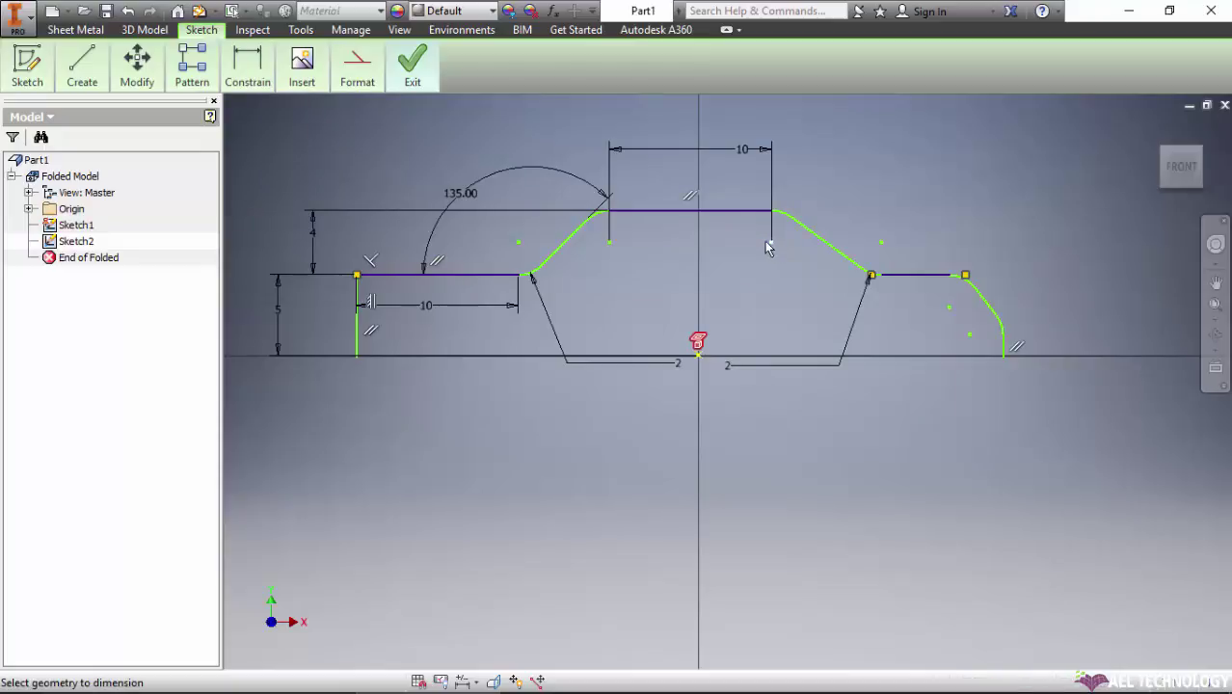
{"action": "left_click", "coordinate": [700, 358]}
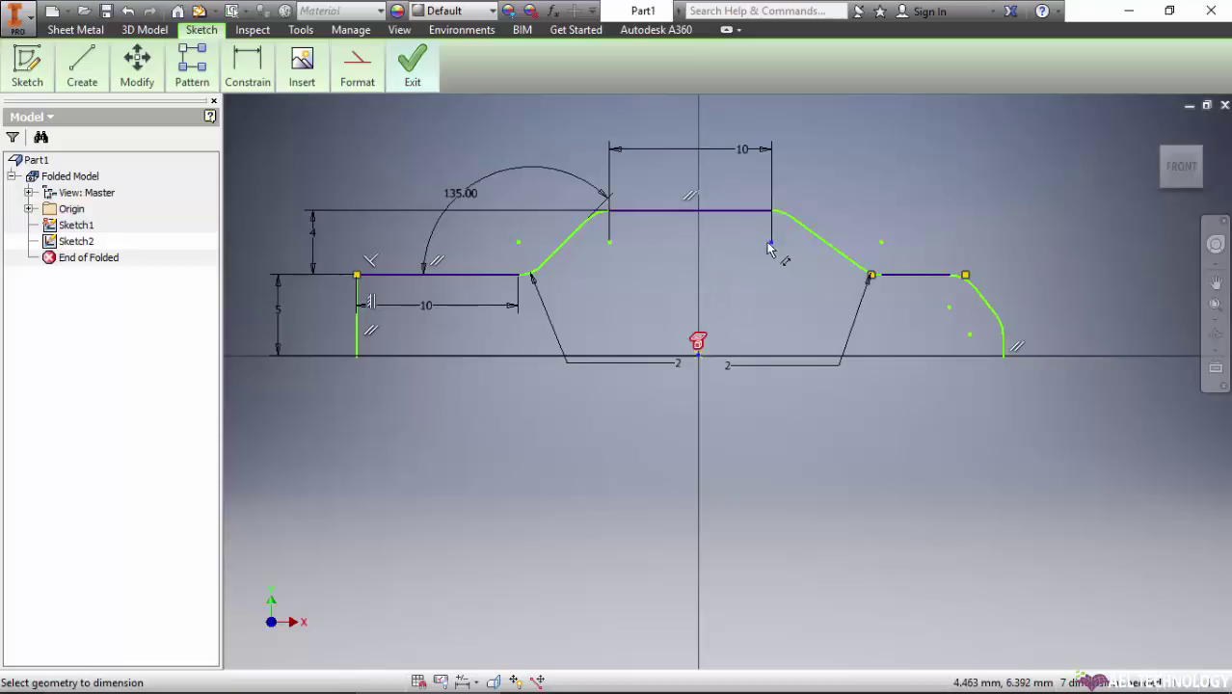
{"action": "left_click", "coordinate": [739, 180]}
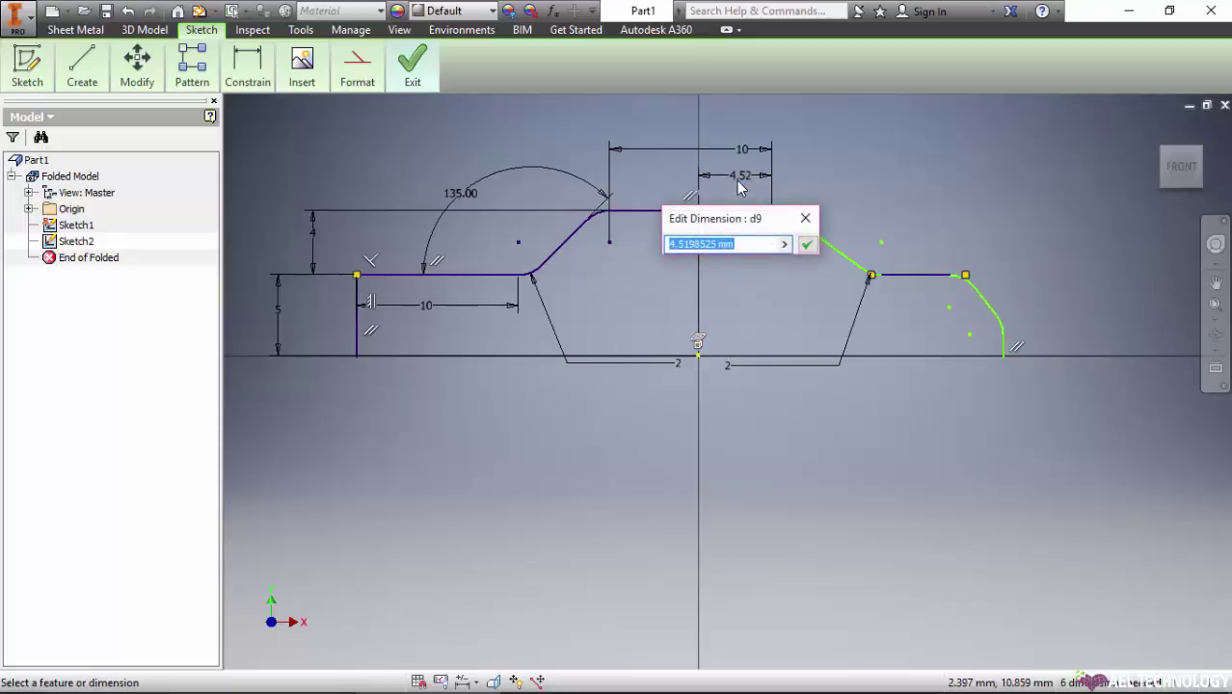
{"action": "type", "text": "5"}
{"action": "key", "text": "Return"}
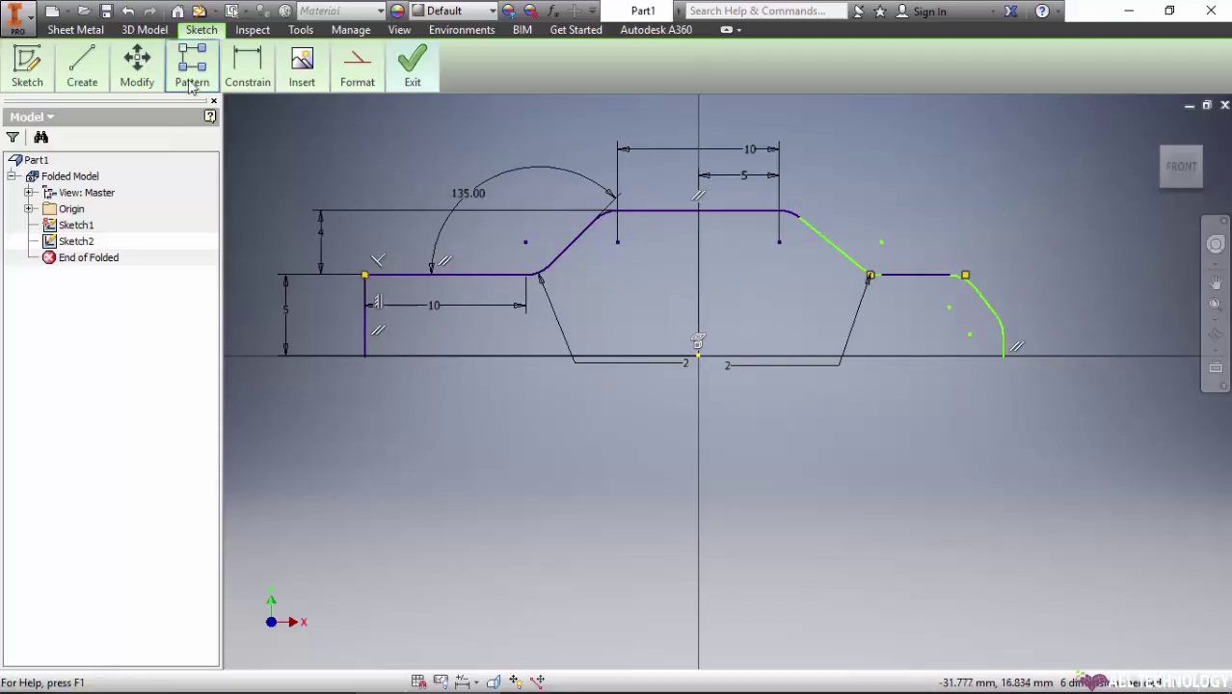
Step: Set the angle between the right slope and right flange to 135°
{"action": "left_click", "coordinate": [247, 67]}
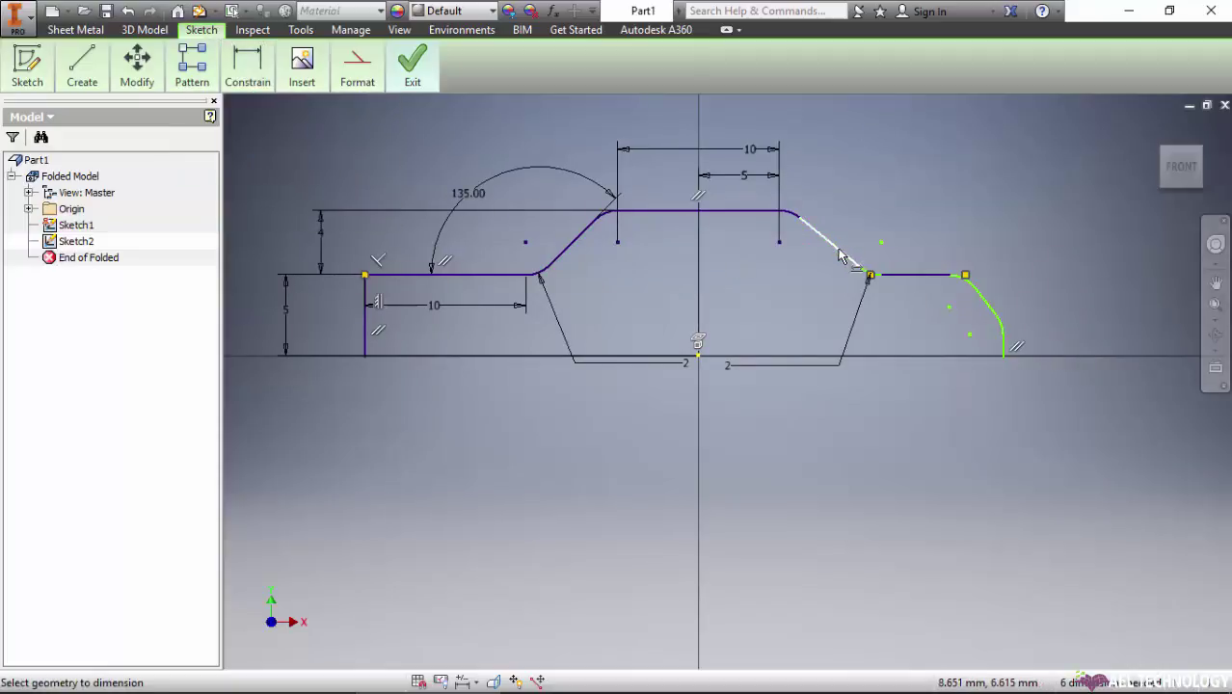
{"action": "left_click", "coordinate": [885, 253]}
{"action": "left_click", "coordinate": [911, 276]}
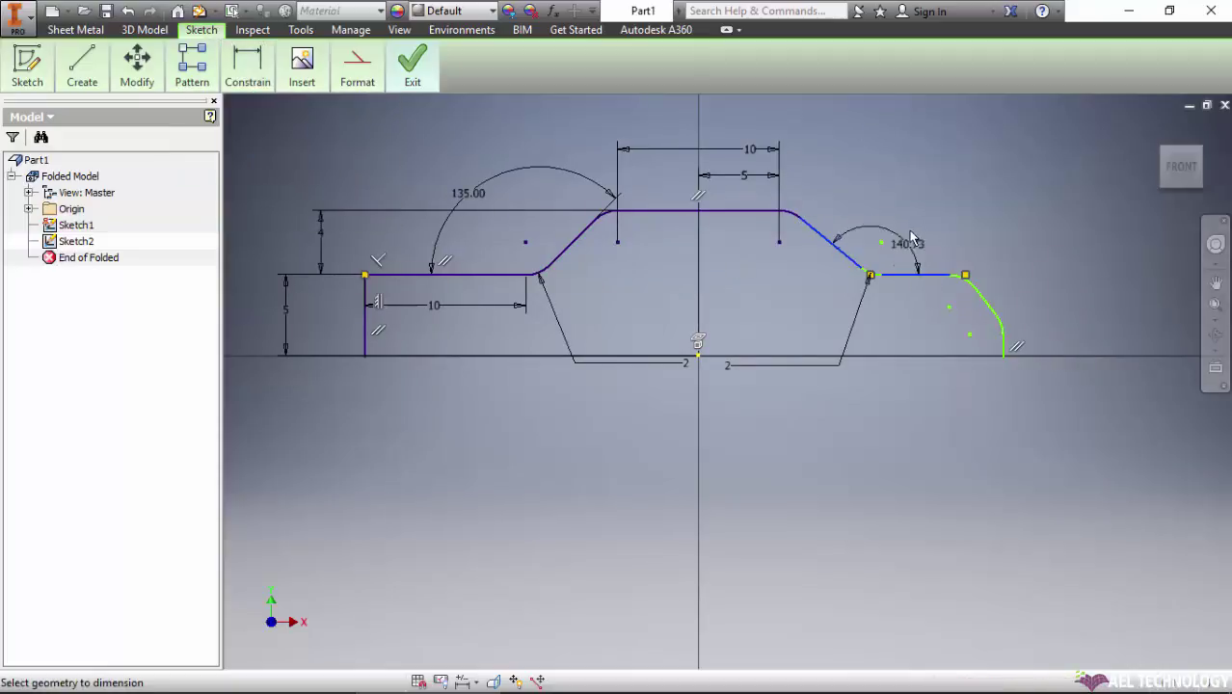
{"action": "left_click", "coordinate": [896, 224]}
{"action": "type", "text": "135"}
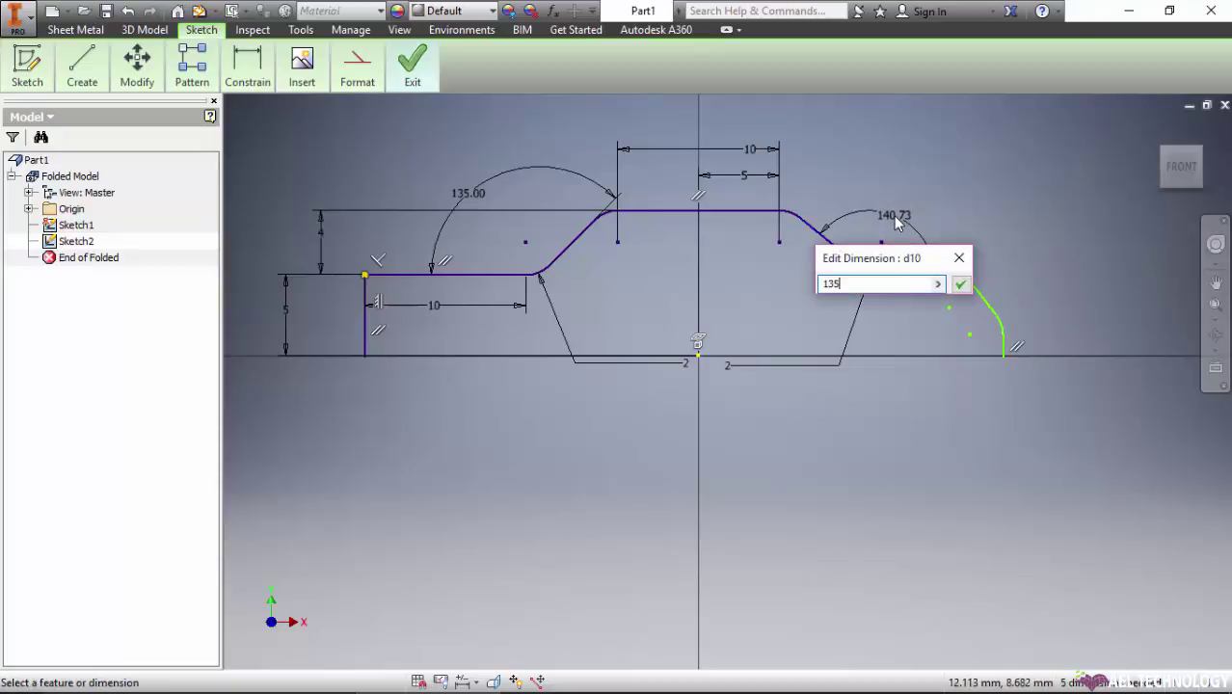
{"action": "key", "text": "Return"}
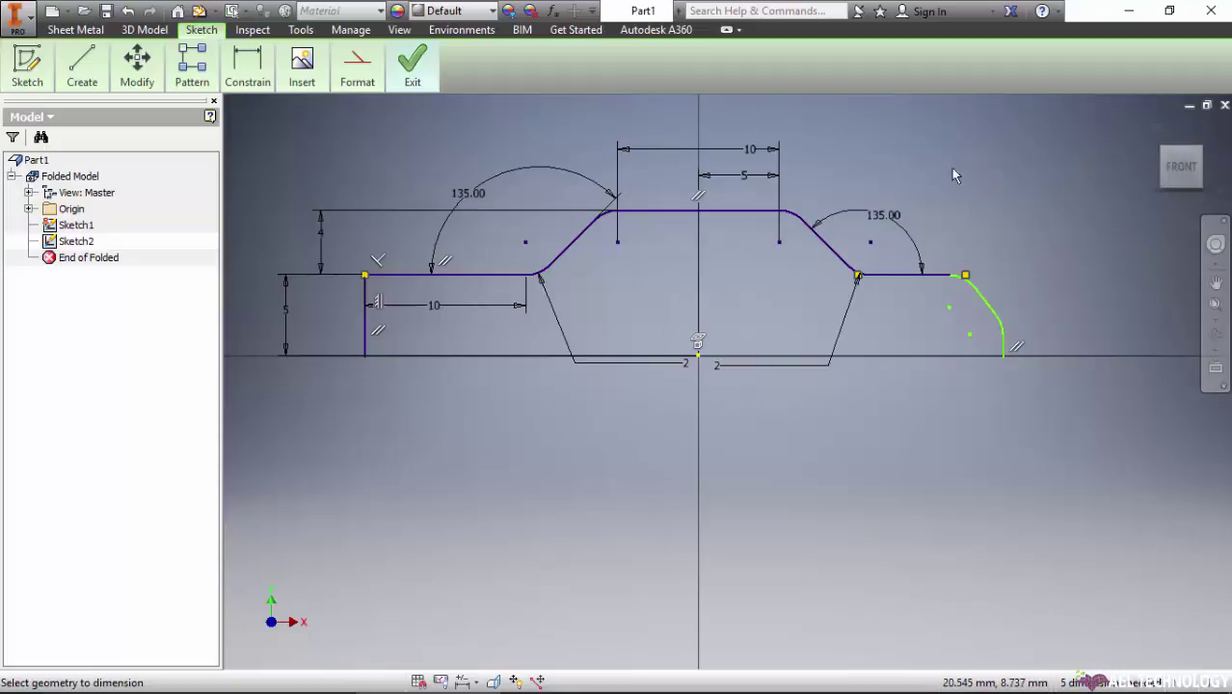
{"action": "left_click", "coordinate": [251, 73]}
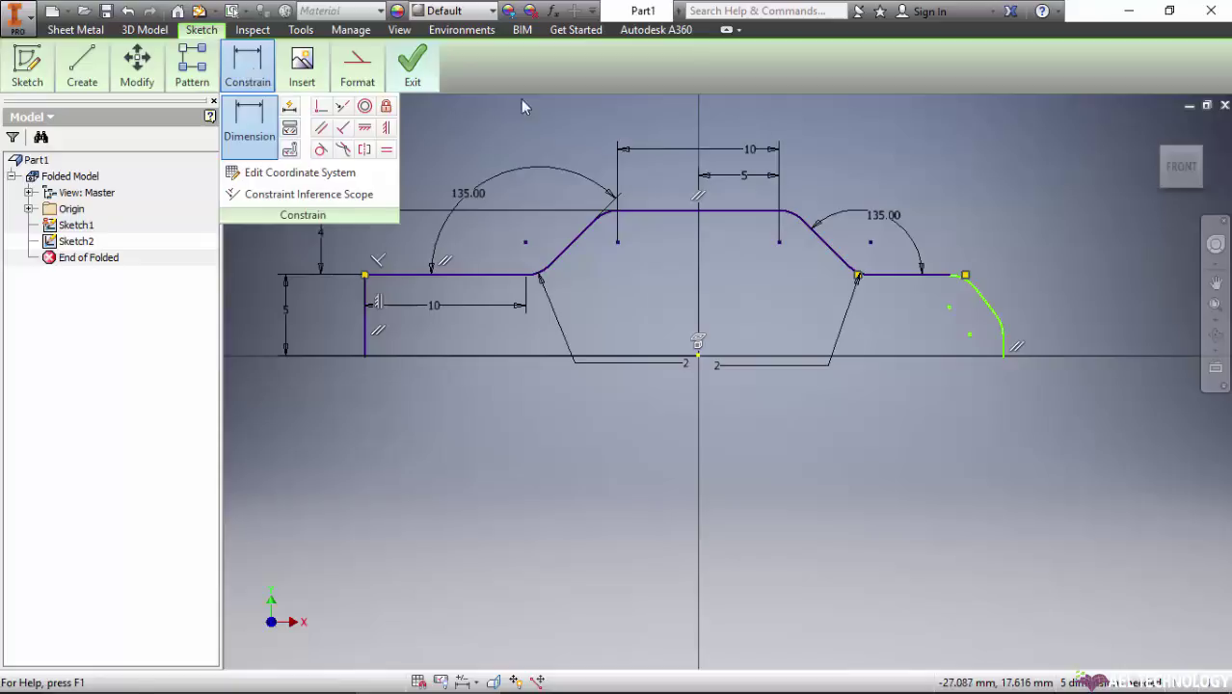
{"action": "left_click", "coordinate": [249, 120]}
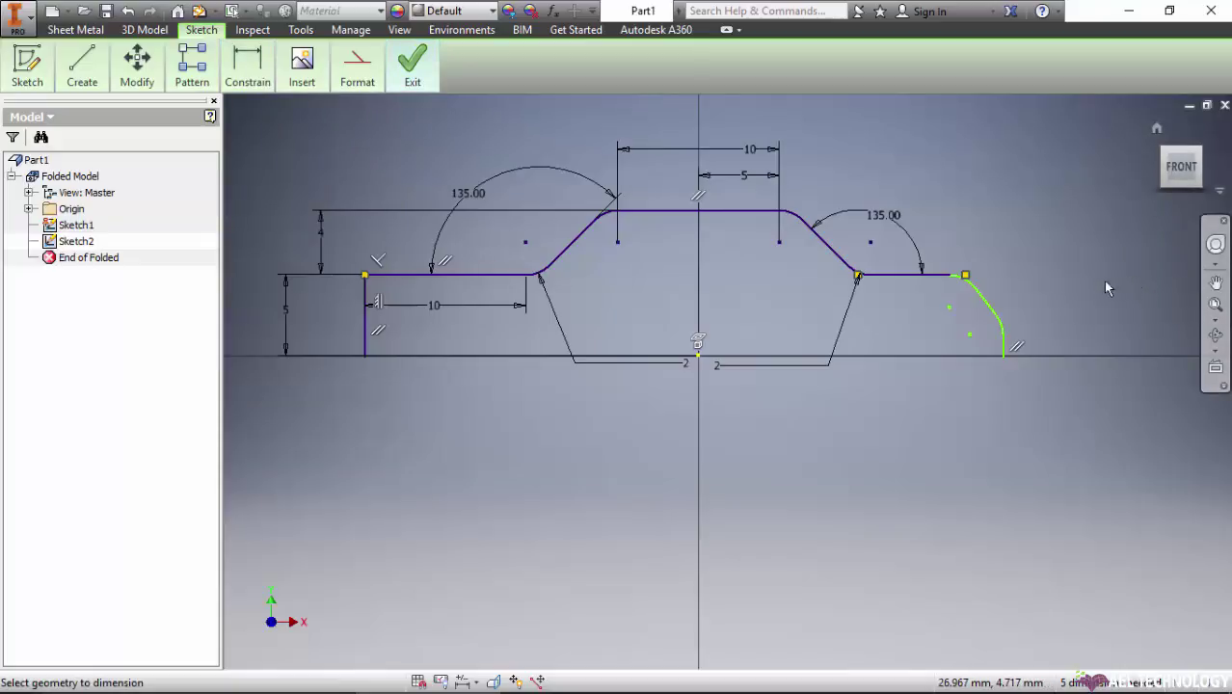
{"action": "left_click", "coordinate": [192, 65]}
{"action": "left_click", "coordinate": [249, 75]}
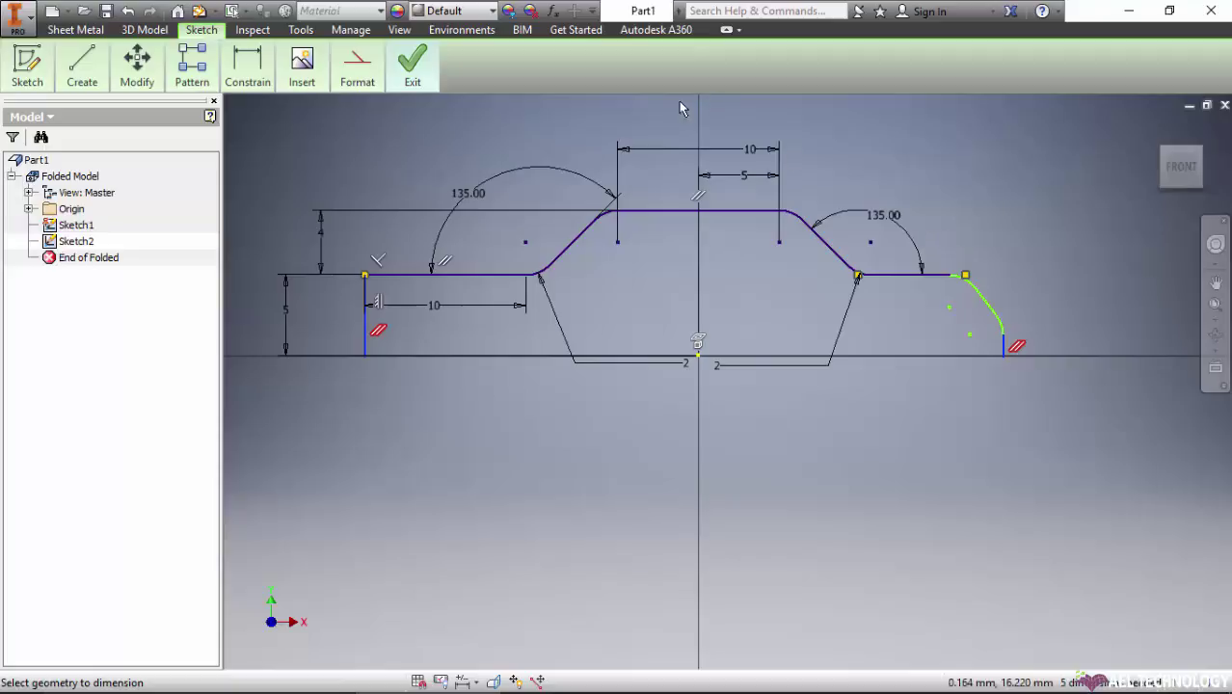
{"action": "left_click", "coordinate": [231, 85]}
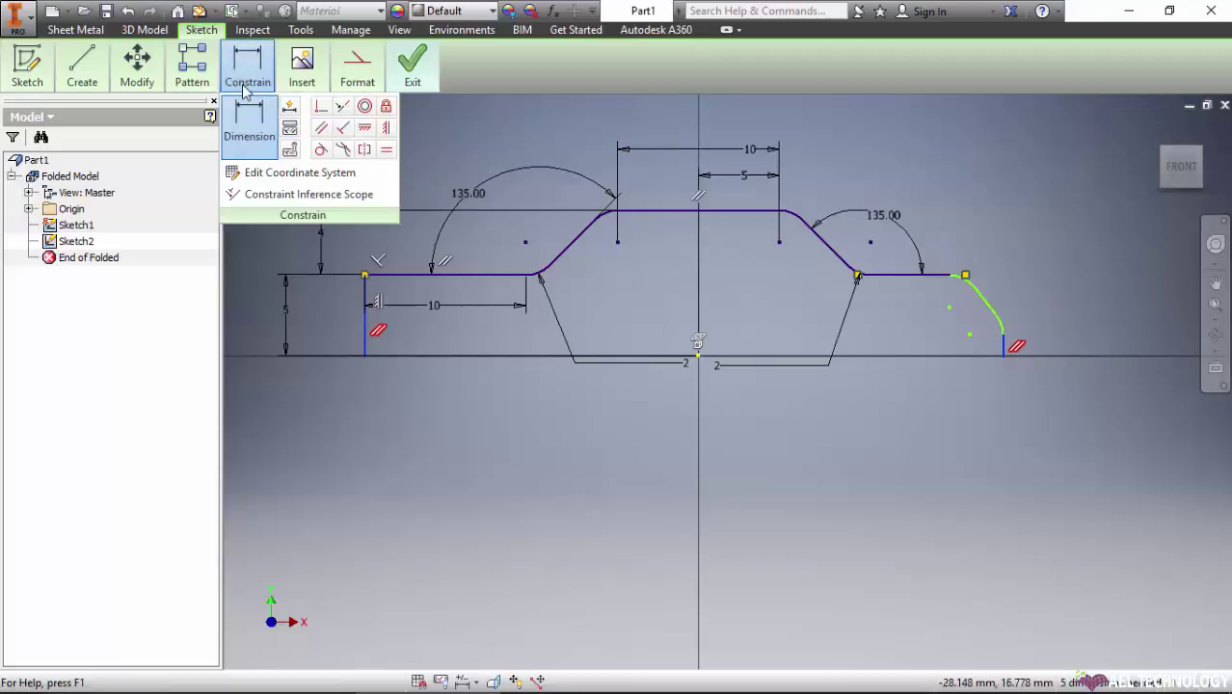
Step: Dimension the overall profile width between the two vertical ends as 40 mm
{"action": "left_click", "coordinate": [365, 334]}
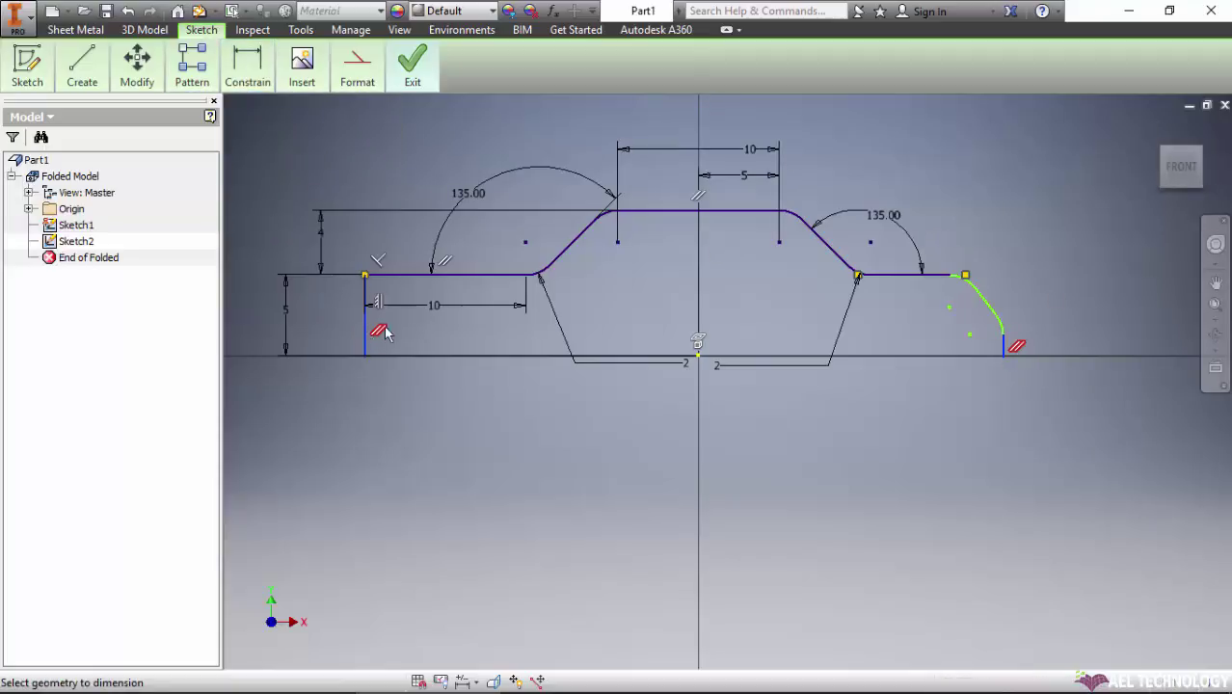
{"action": "left_click", "coordinate": [1002, 354]}
{"action": "left_click", "coordinate": [638, 114]}
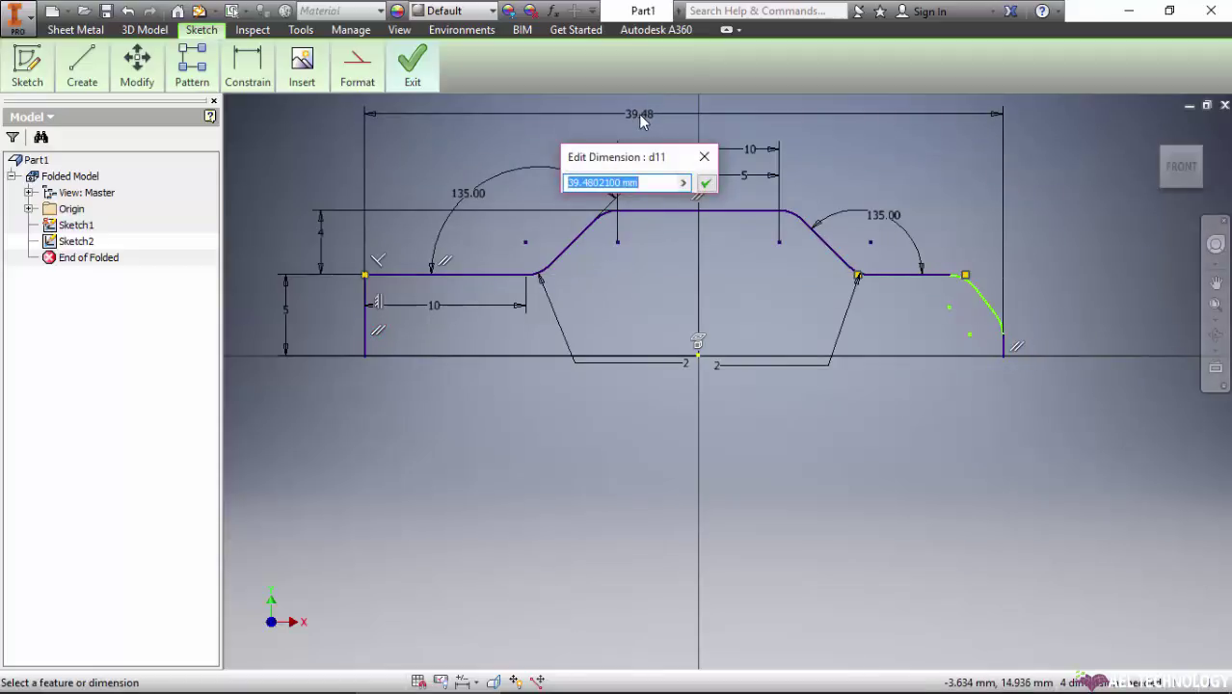
{"action": "type", "text": "40"}
{"action": "key", "text": "Return"}
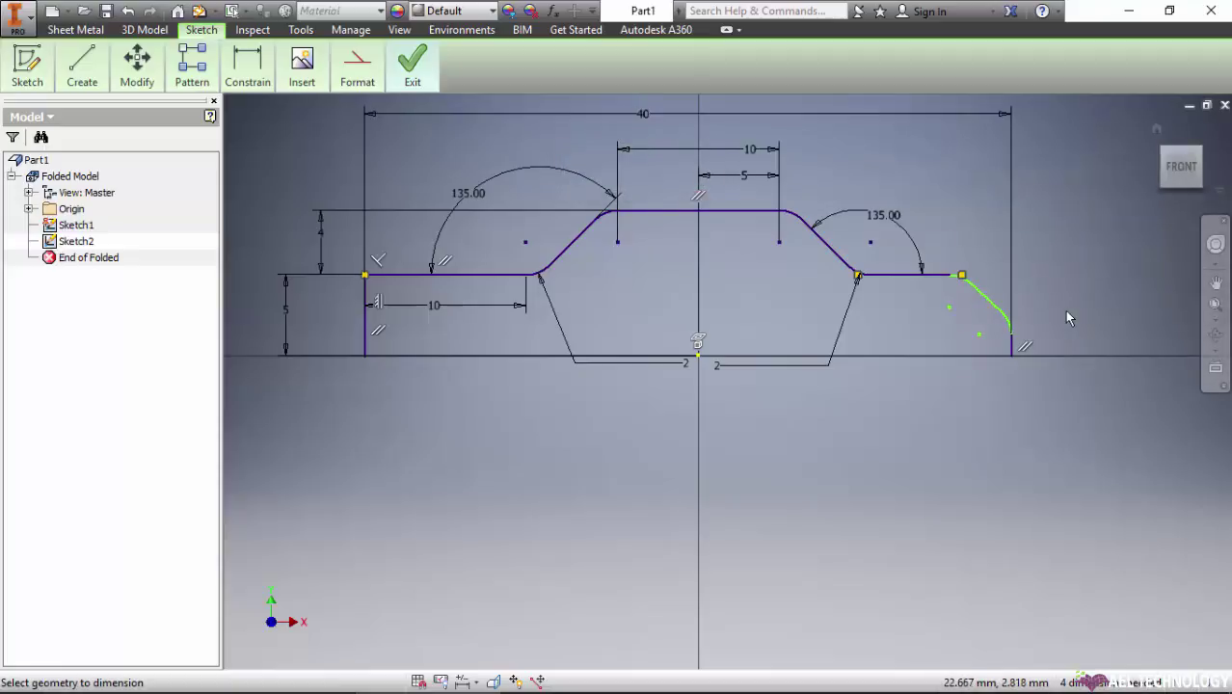
Step: Set the short right-end vertical line length to 2 mm
{"action": "left_click", "coordinate": [236, 79]}
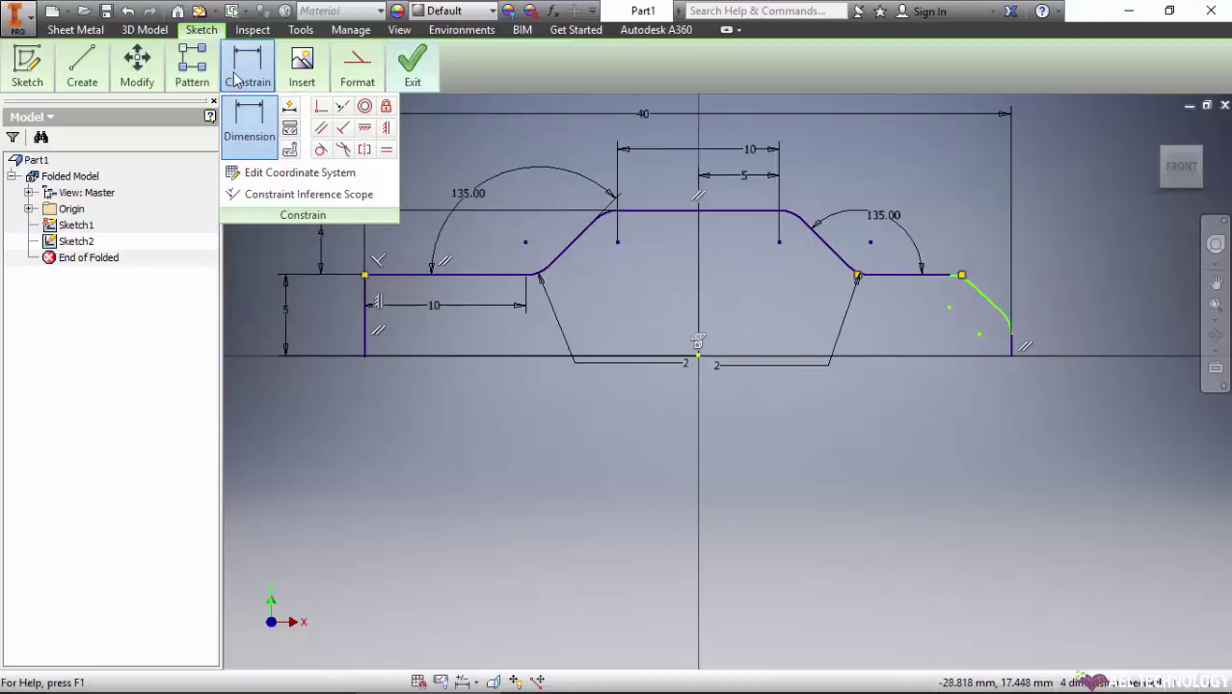
{"action": "left_click", "coordinate": [249, 118]}
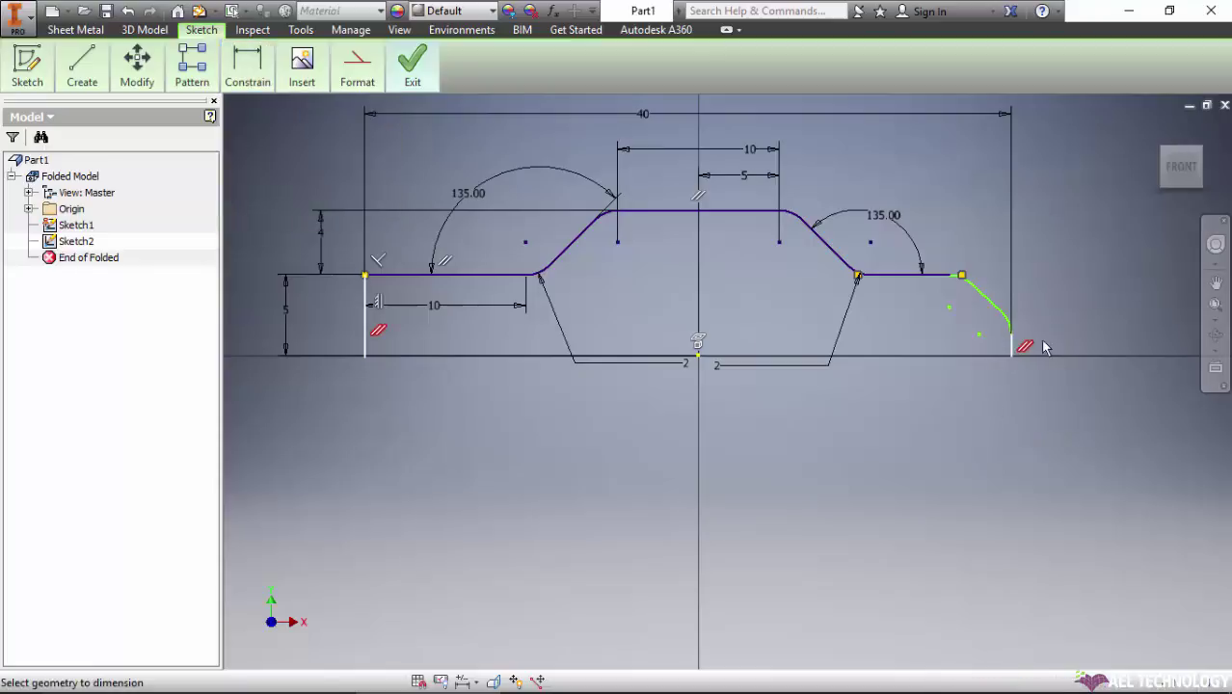
{"action": "left_click", "coordinate": [1012, 345]}
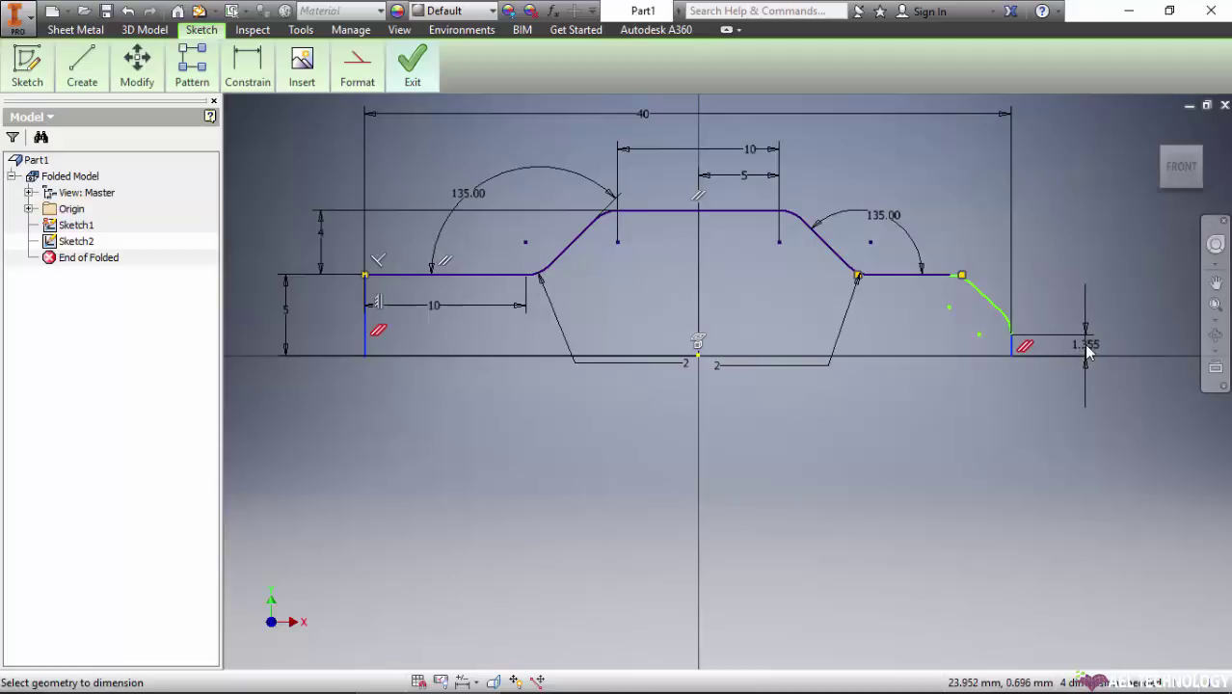
{"action": "left_click", "coordinate": [1086, 352]}
{"action": "type", "text": "2"}
{"action": "key", "text": "Return"}
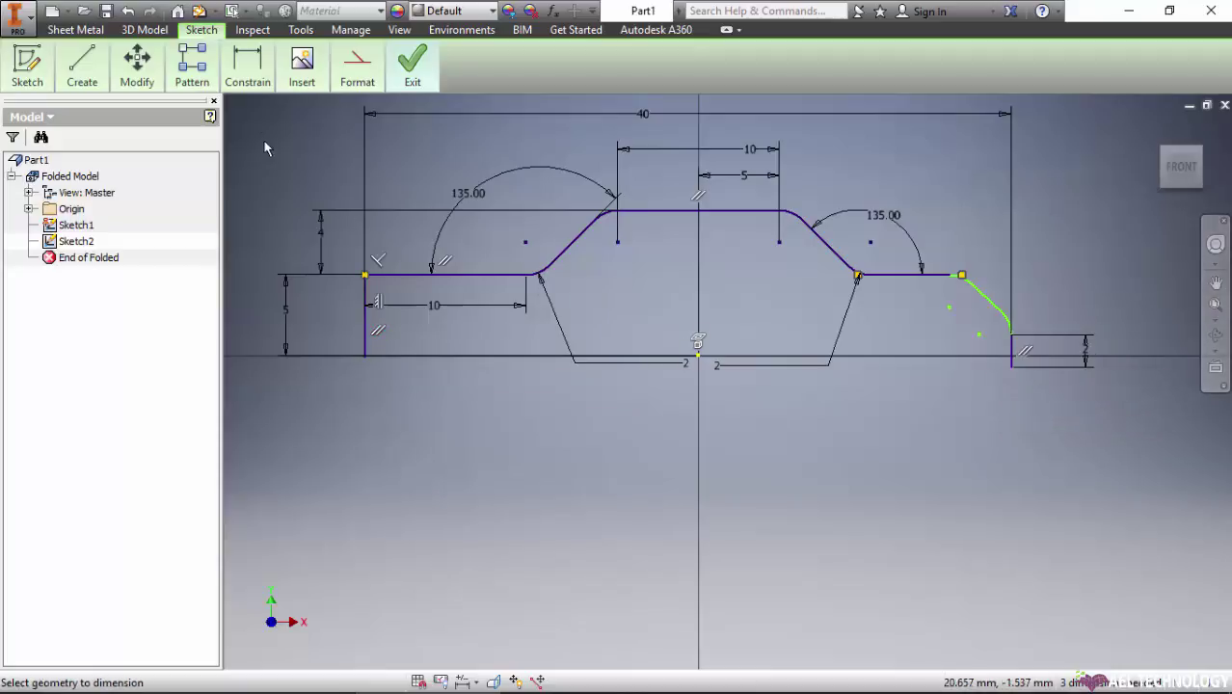
{"action": "left_click", "coordinate": [248, 66]}
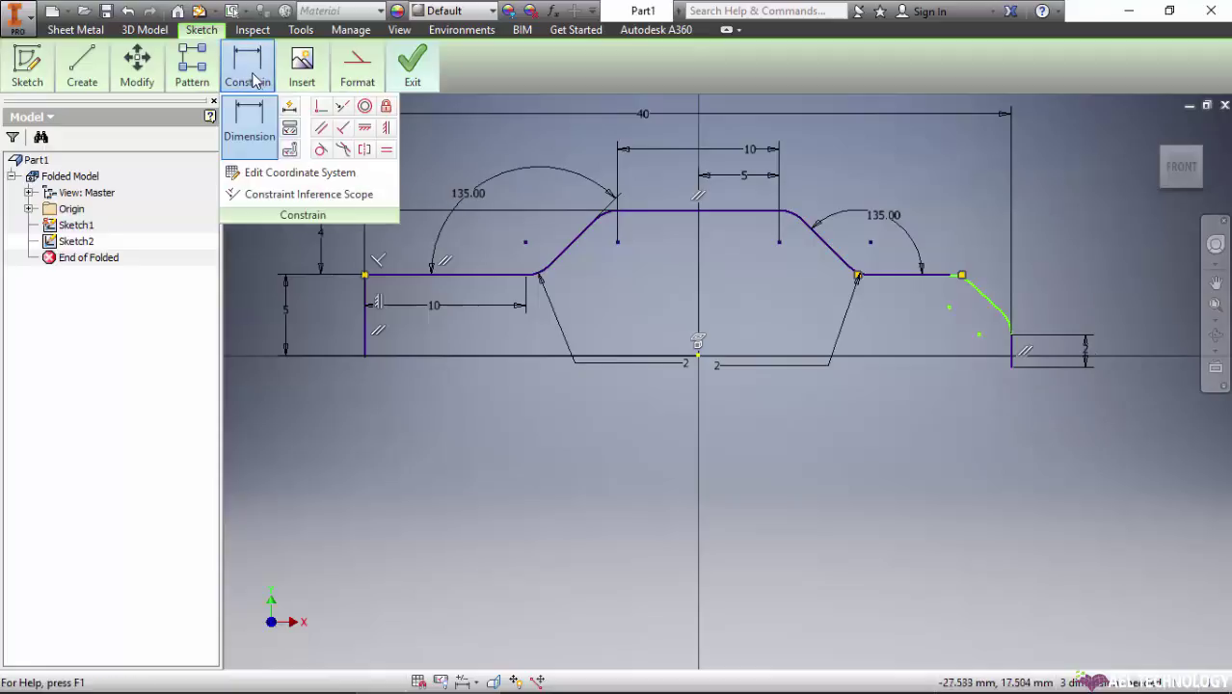
Step: Apply a horizontal constraint between the sketch origin and the right vertical line's bottom endpoint
{"action": "left_click", "coordinate": [365, 130]}
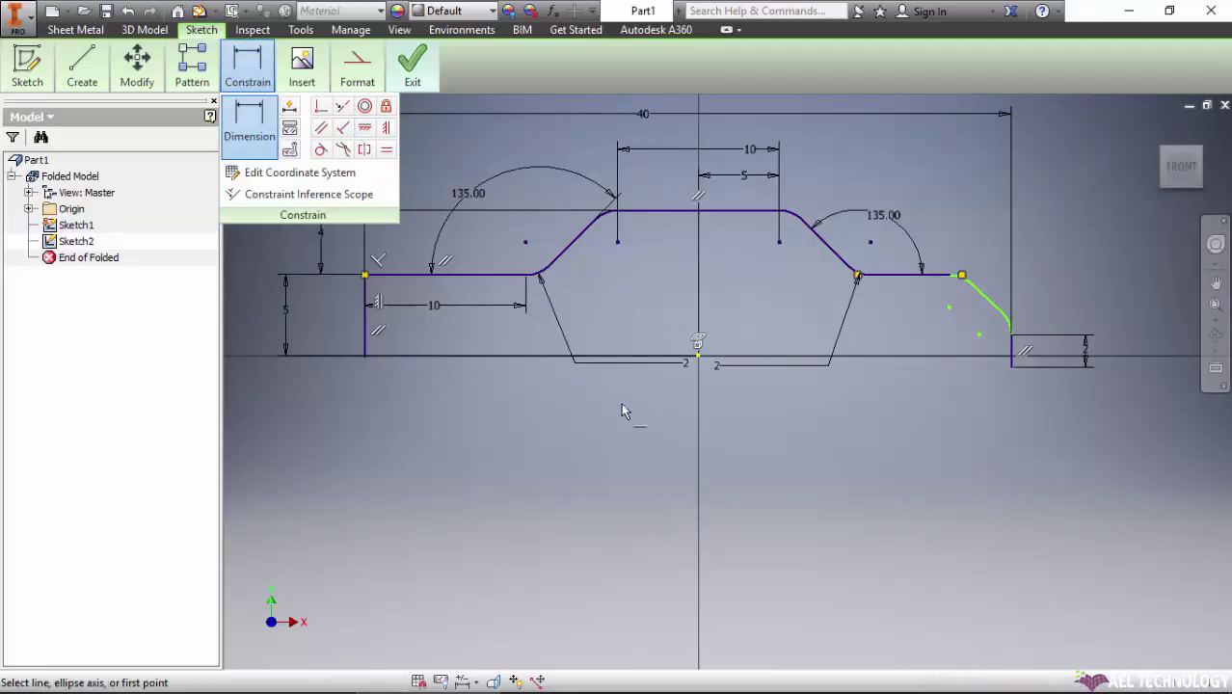
{"action": "left_click", "coordinate": [700, 357]}
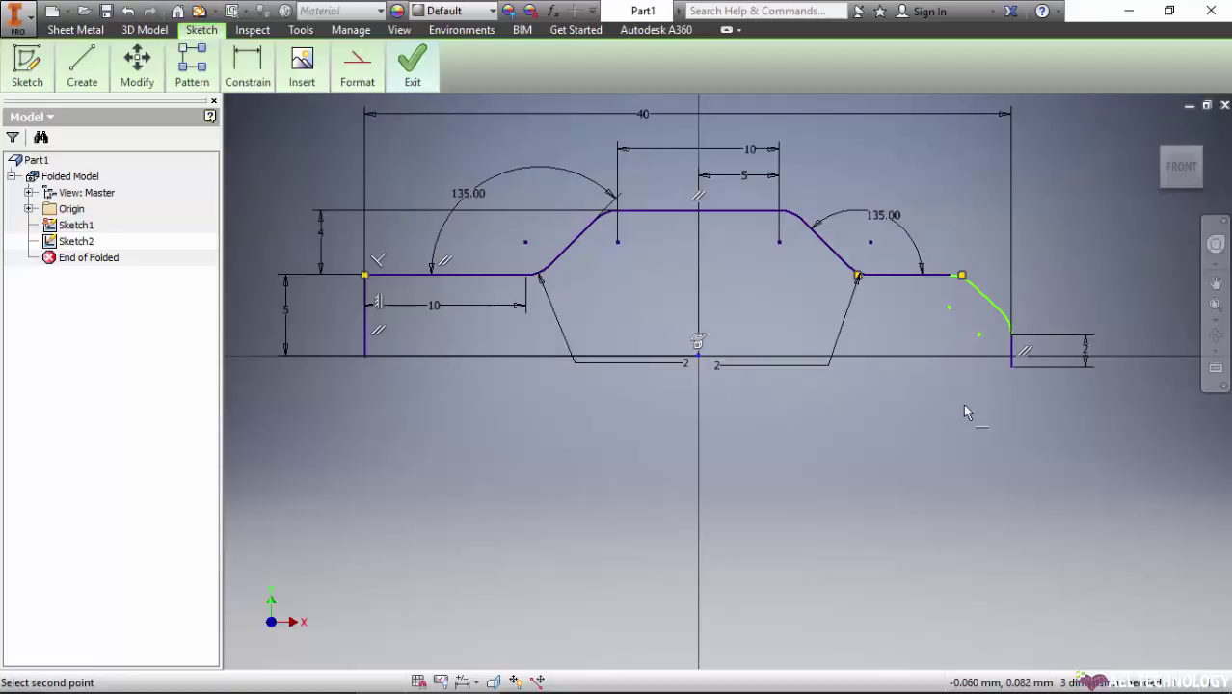
{"action": "left_click", "coordinate": [1010, 369]}
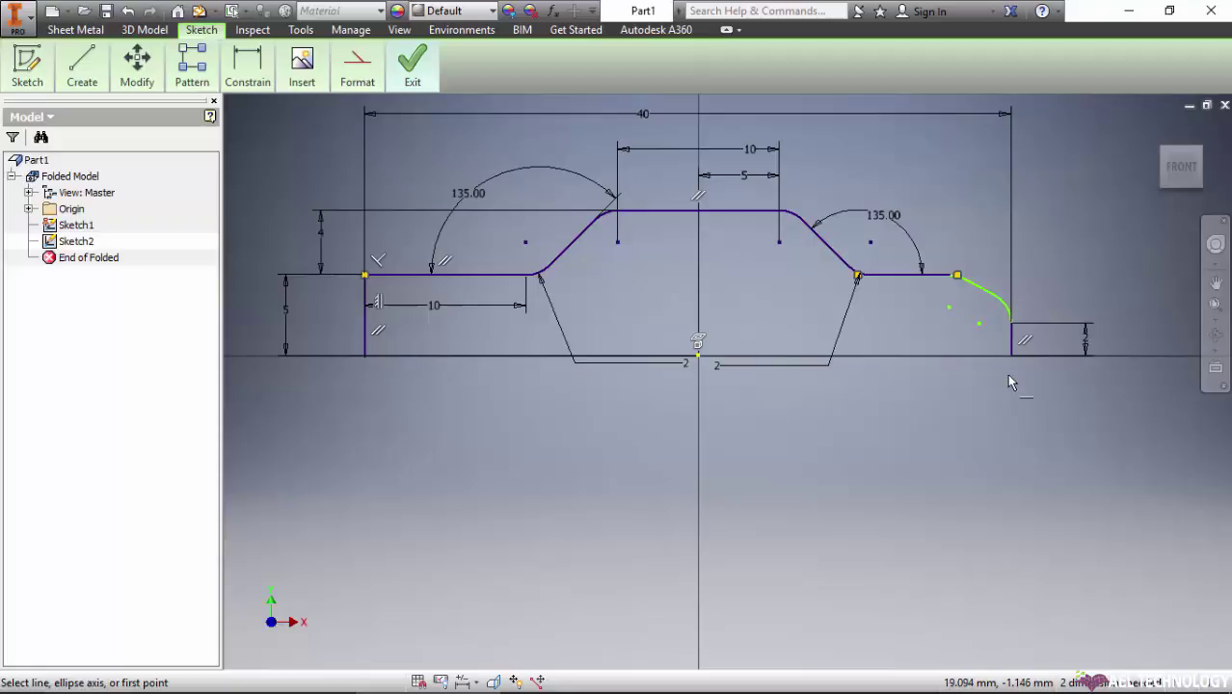
{"action": "scroll", "coordinate": [1007, 351], "scroll_direction": "up", "scroll_amount": 5}
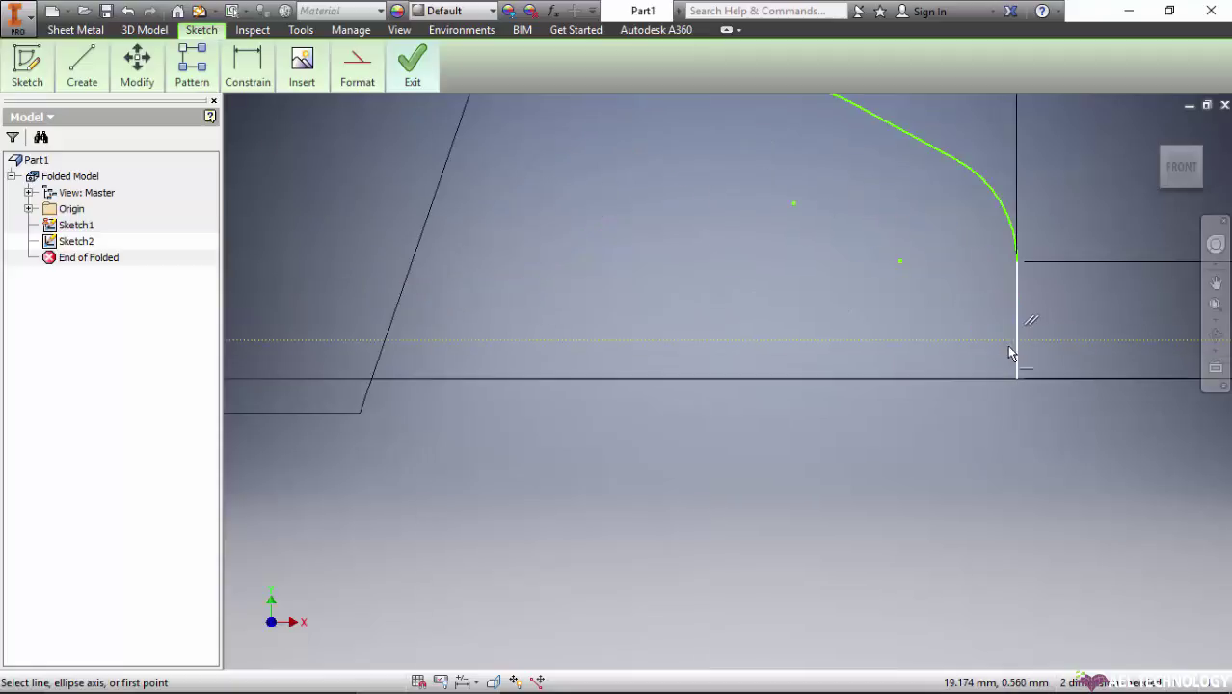
{"action": "scroll", "coordinate": [934, 312], "scroll_direction": "down", "scroll_amount": 5}
{"action": "scroll", "coordinate": [912, 204], "scroll_direction": "up", "scroll_amount": 3}
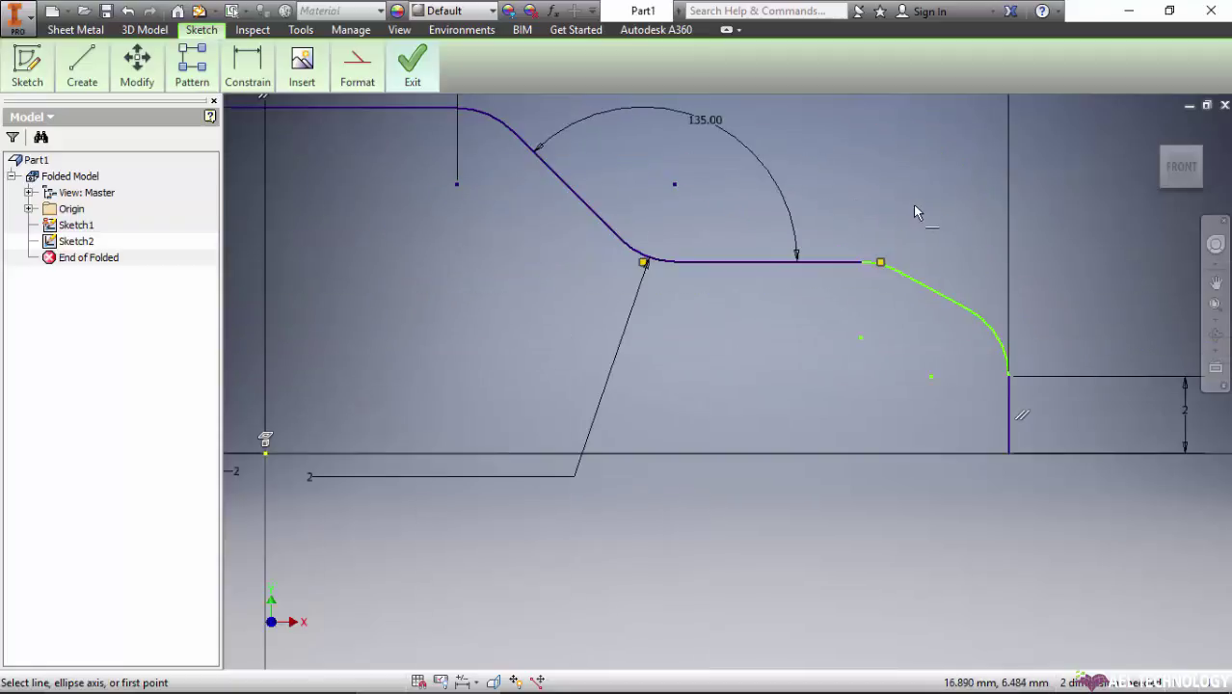
{"action": "scroll", "coordinate": [1050, 287], "scroll_direction": "up", "scroll_amount": 3}
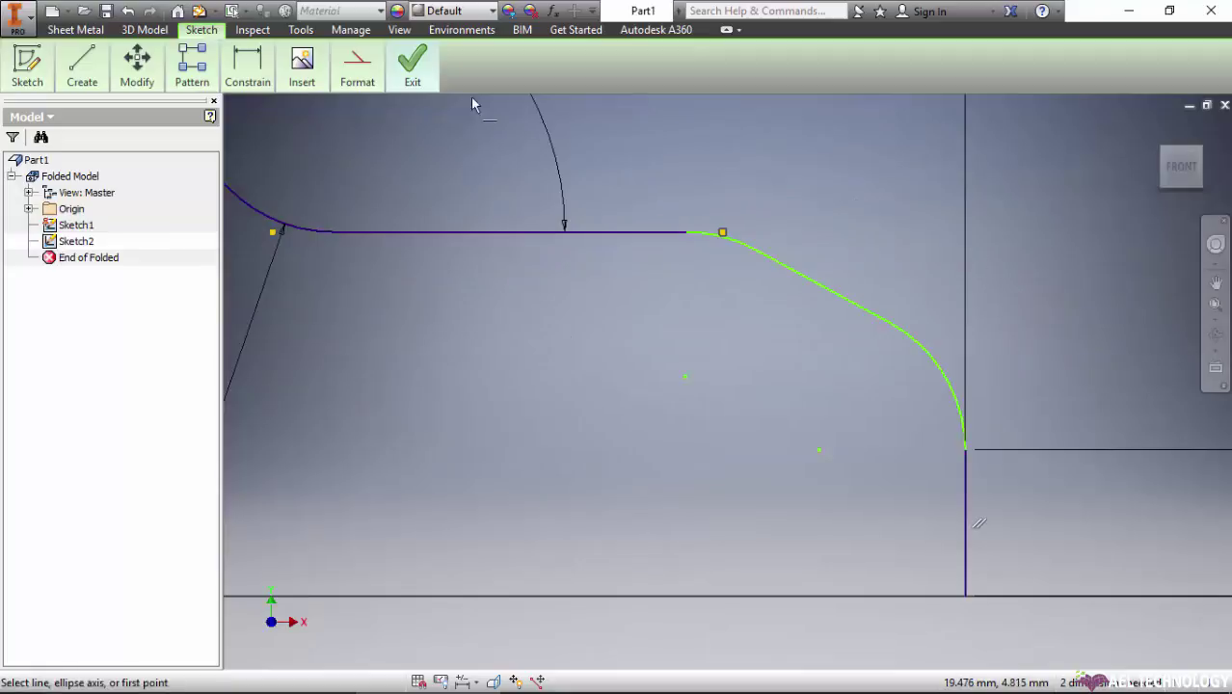
{"action": "left_click", "coordinate": [248, 77]}
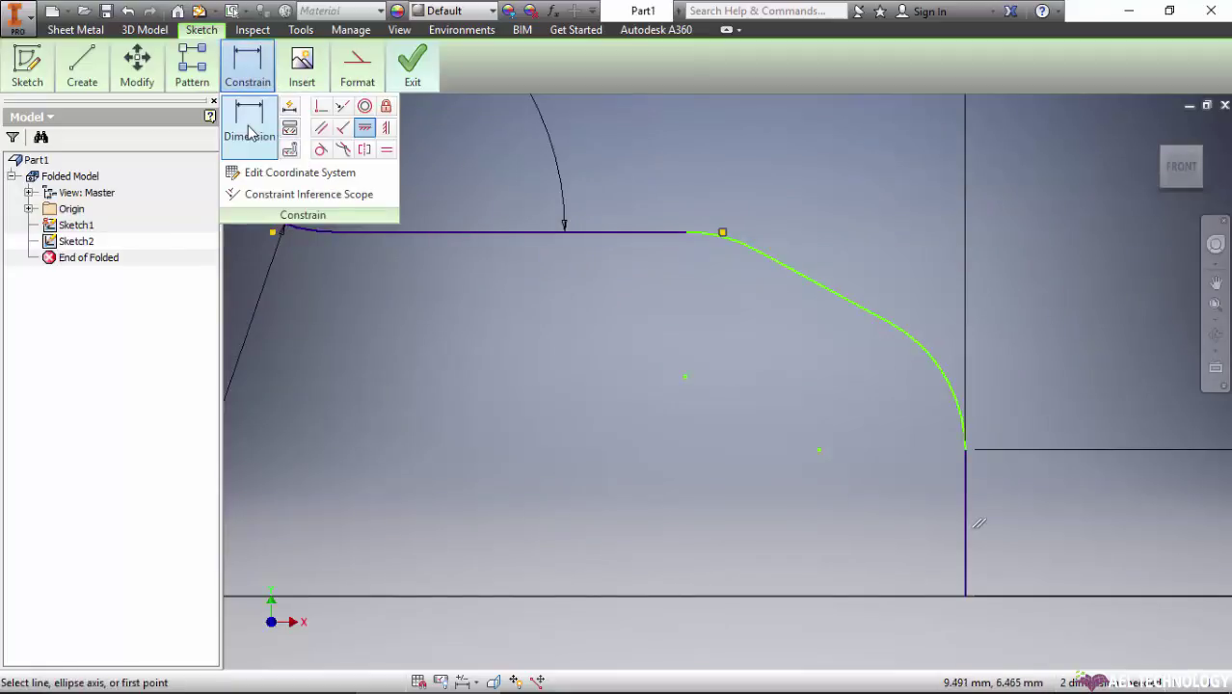
{"action": "left_click", "coordinate": [250, 120]}
{"action": "left_click", "coordinate": [734, 239]}
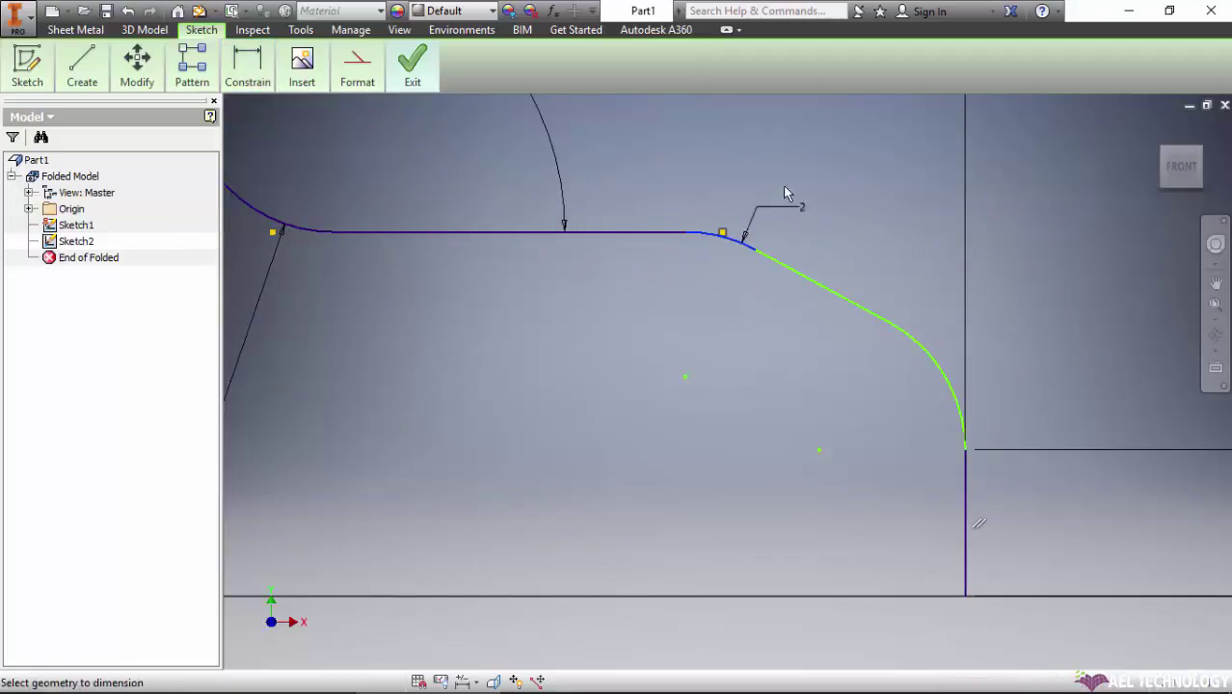
{"action": "left_click", "coordinate": [797, 185]}
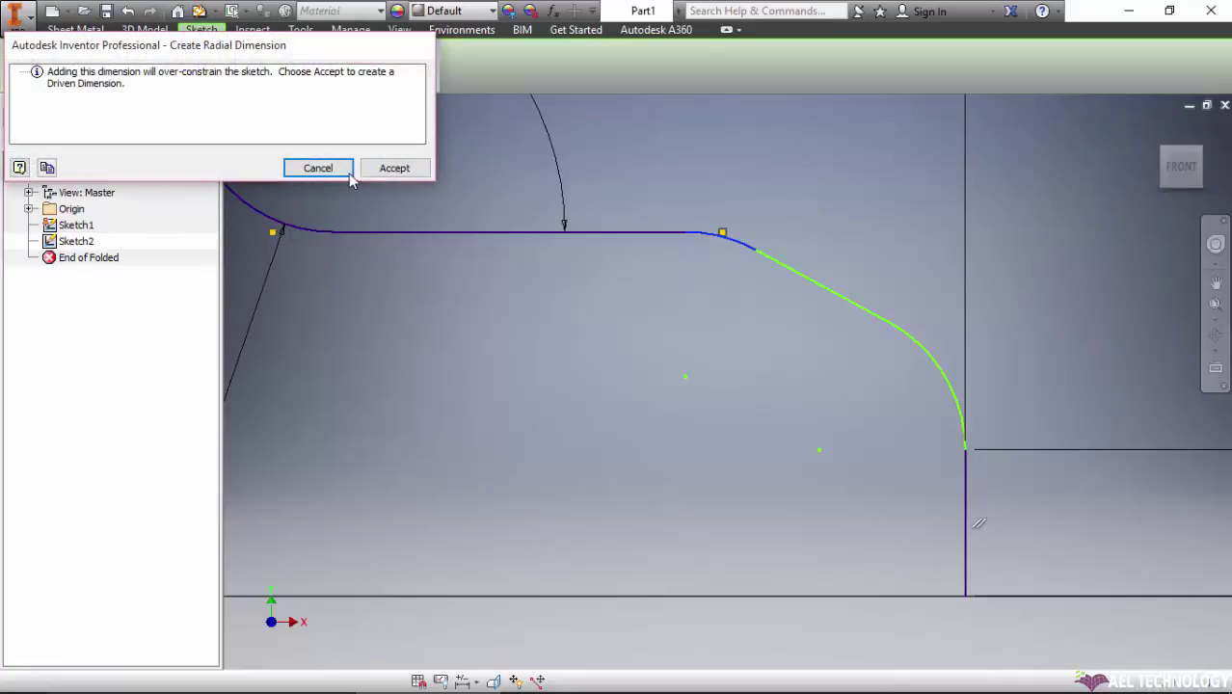
{"action": "left_click", "coordinate": [318, 167]}
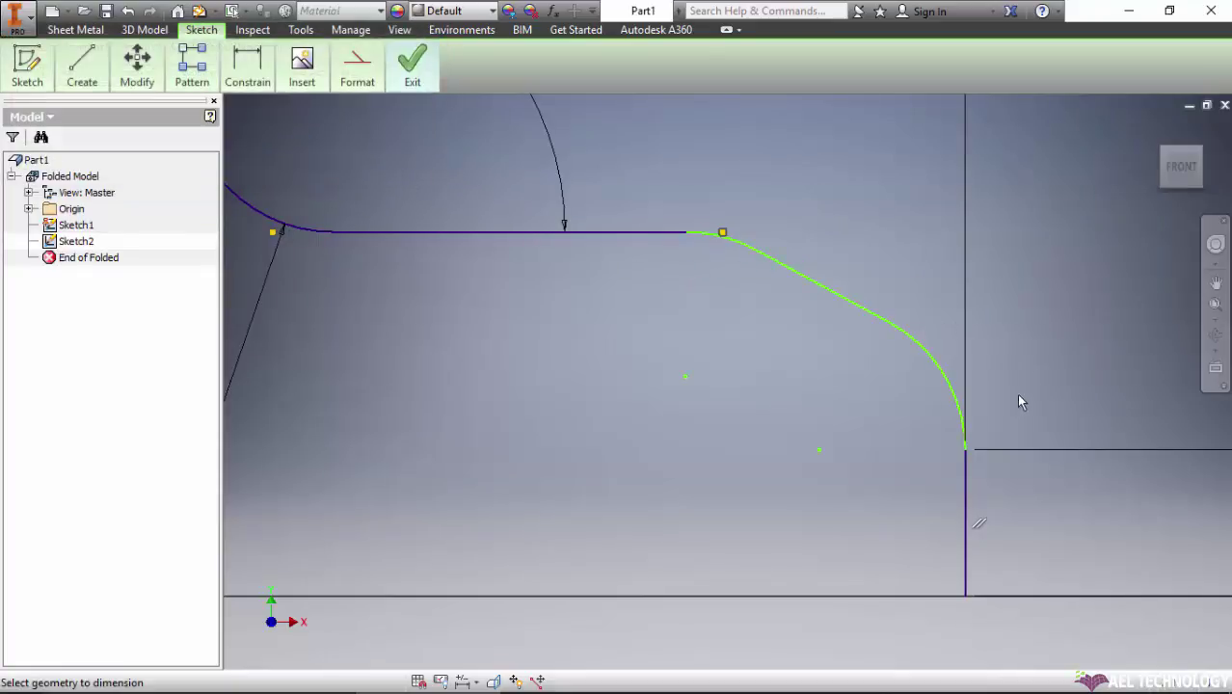
{"action": "left_click", "coordinate": [952, 388]}
{"action": "left_click", "coordinate": [1023, 345]}
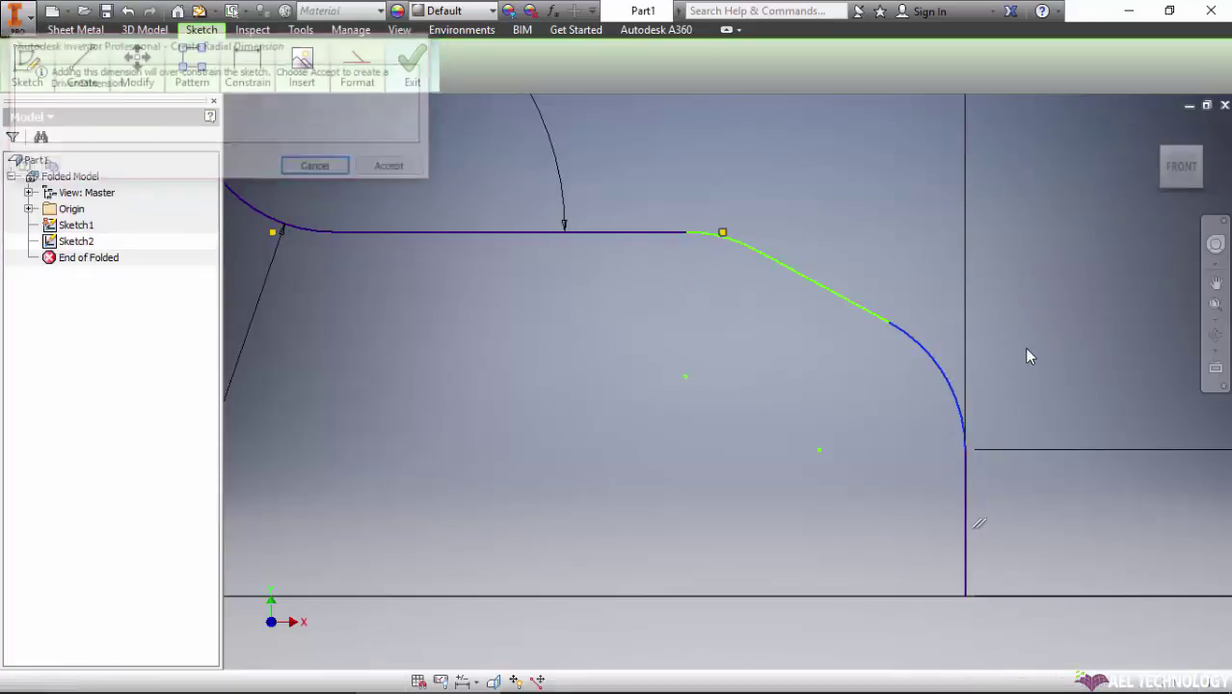
{"action": "left_click", "coordinate": [320, 167]}
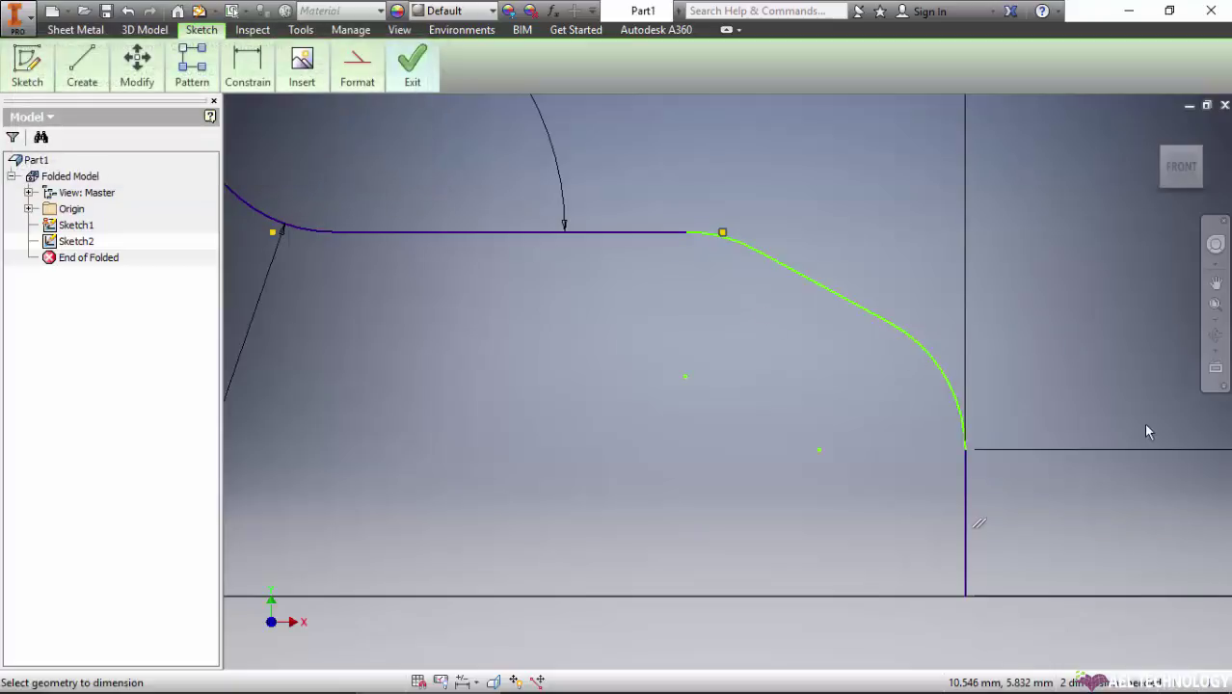
{"action": "scroll", "coordinate": [1145, 418], "scroll_direction": "down", "scroll_amount": 4}
Step: Dimension the angle between the right flange and the short angled end segment as 135°
{"action": "scroll", "coordinate": [1136, 417], "scroll_direction": "up", "scroll_amount": 3}
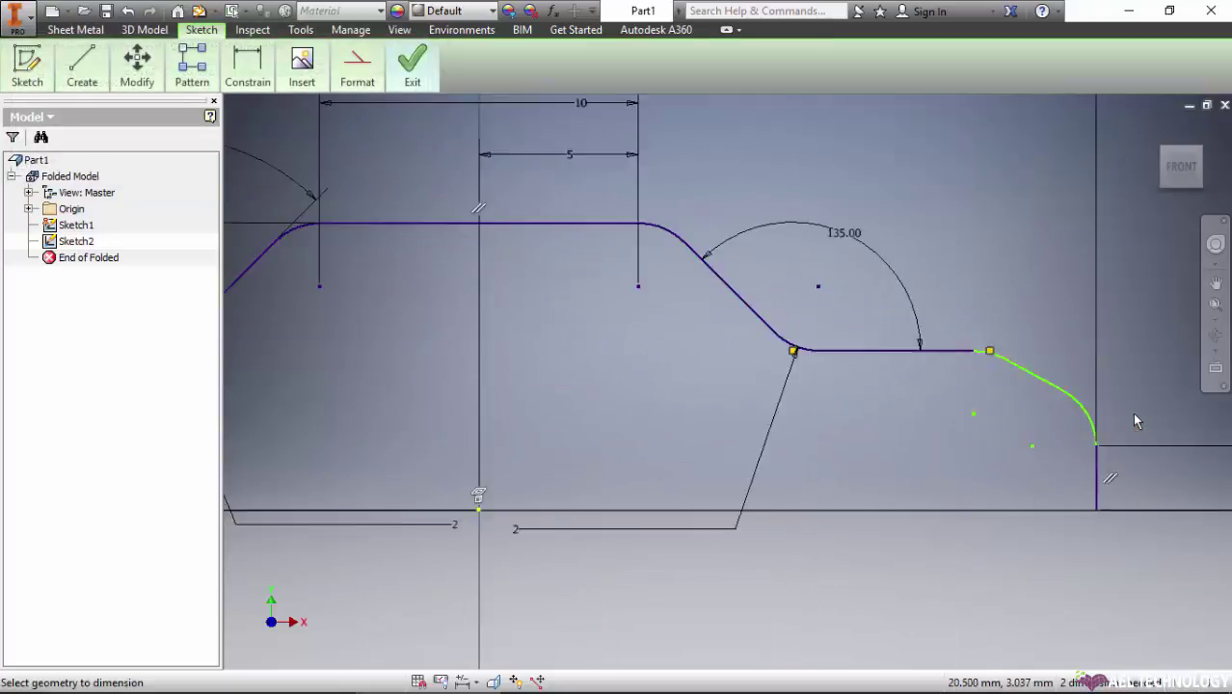
{"action": "scroll", "coordinate": [1116, 412], "scroll_direction": "up", "scroll_amount": 2}
{"action": "scroll", "coordinate": [1113, 410], "scroll_direction": "down", "scroll_amount": 3}
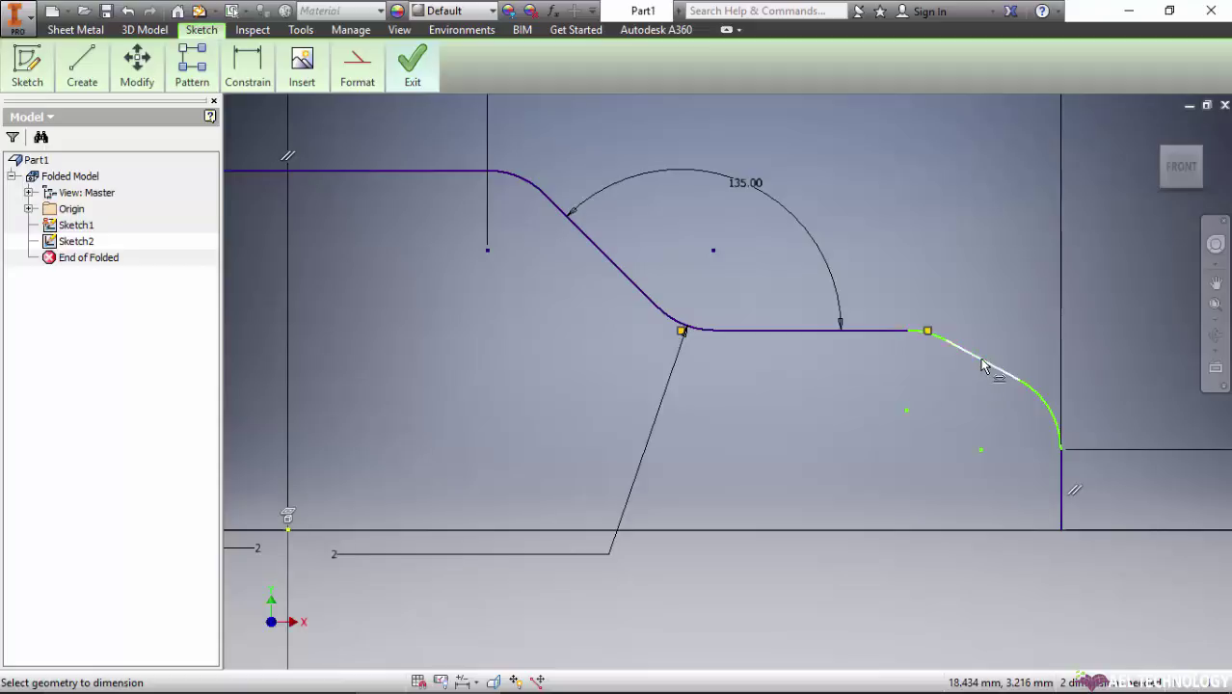
{"action": "scroll", "coordinate": [986, 362], "scroll_direction": "up", "scroll_amount": 3}
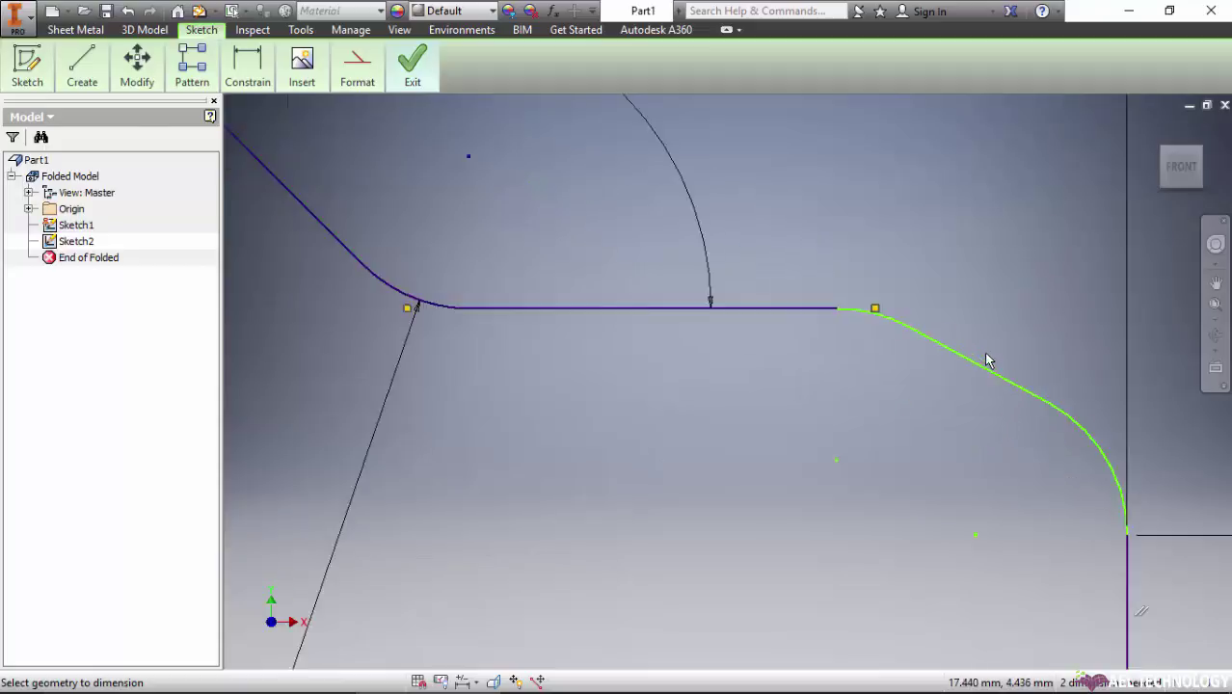
{"action": "scroll", "coordinate": [986, 362], "scroll_direction": "up", "scroll_amount": 3}
{"action": "scroll", "coordinate": [967, 377], "scroll_direction": "up", "scroll_amount": 3}
{"action": "scroll", "coordinate": [959, 371], "scroll_direction": "down", "scroll_amount": 8}
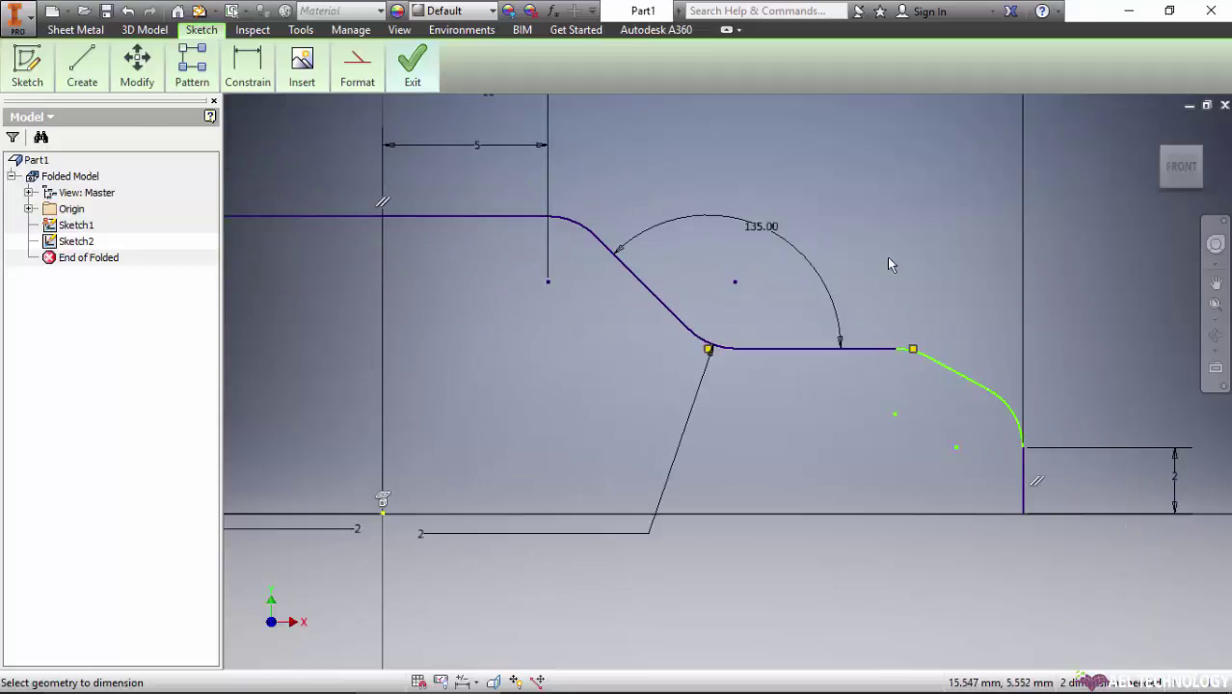
{"action": "left_click", "coordinate": [247, 67]}
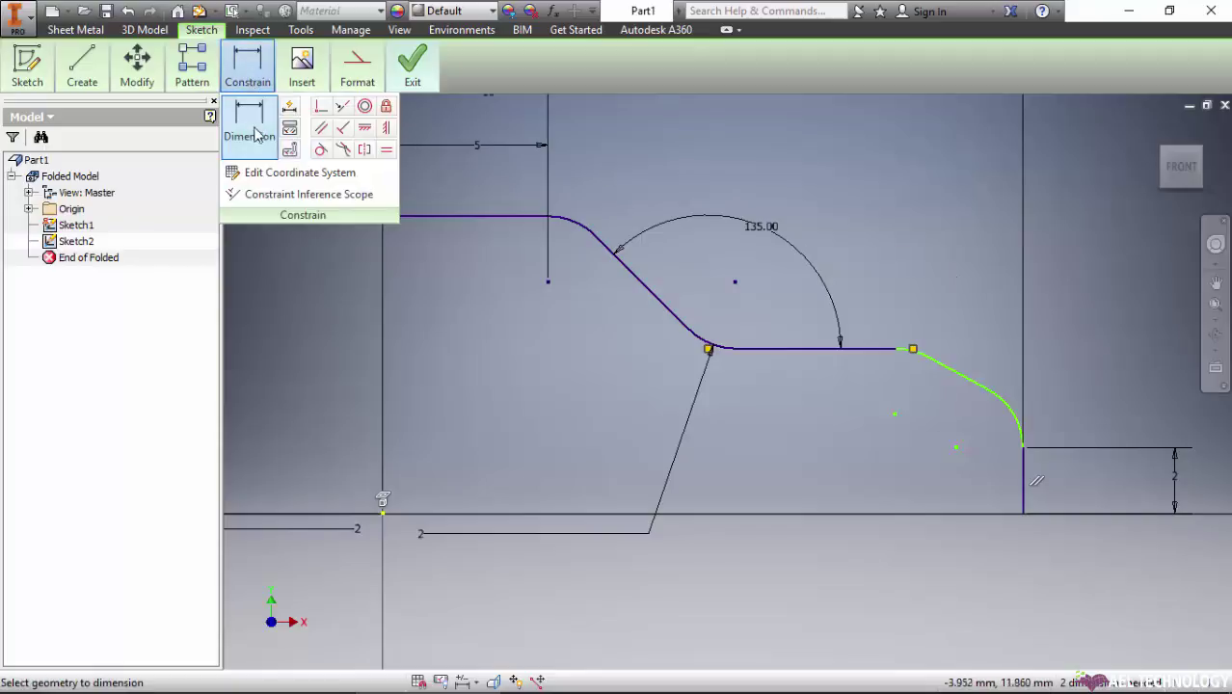
{"action": "left_click", "coordinate": [867, 349]}
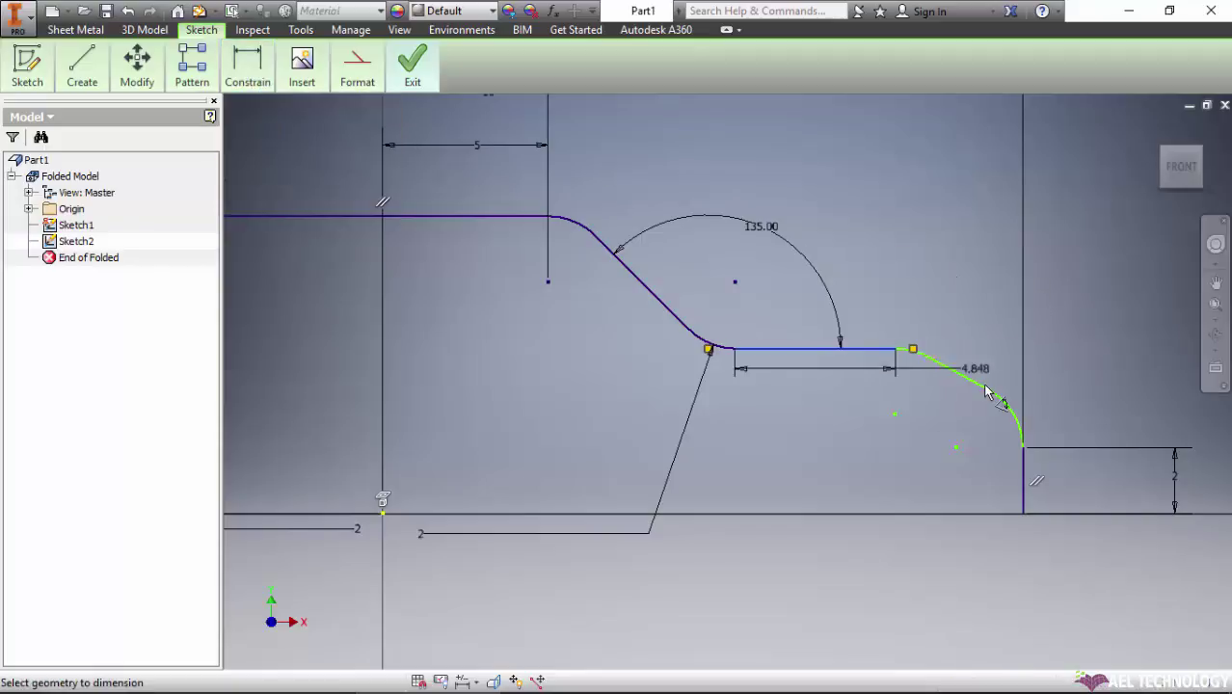
{"action": "left_click", "coordinate": [968, 381]}
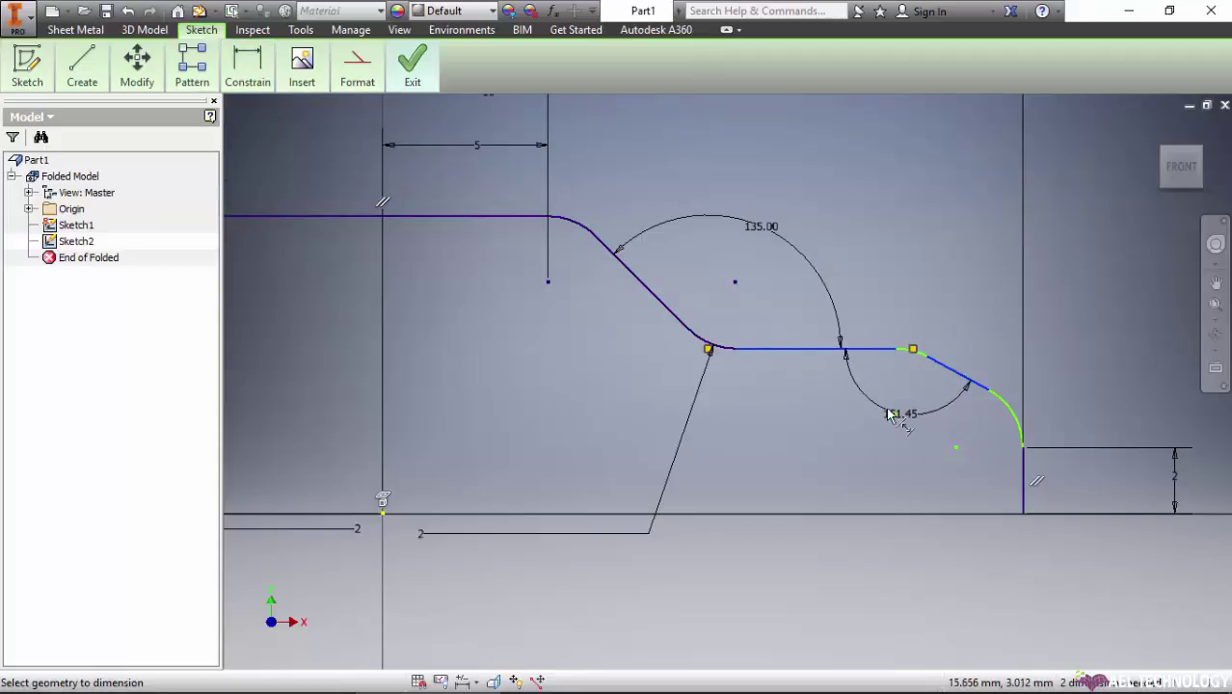
{"action": "left_click", "coordinate": [886, 412]}
{"action": "type", "text": "135"}
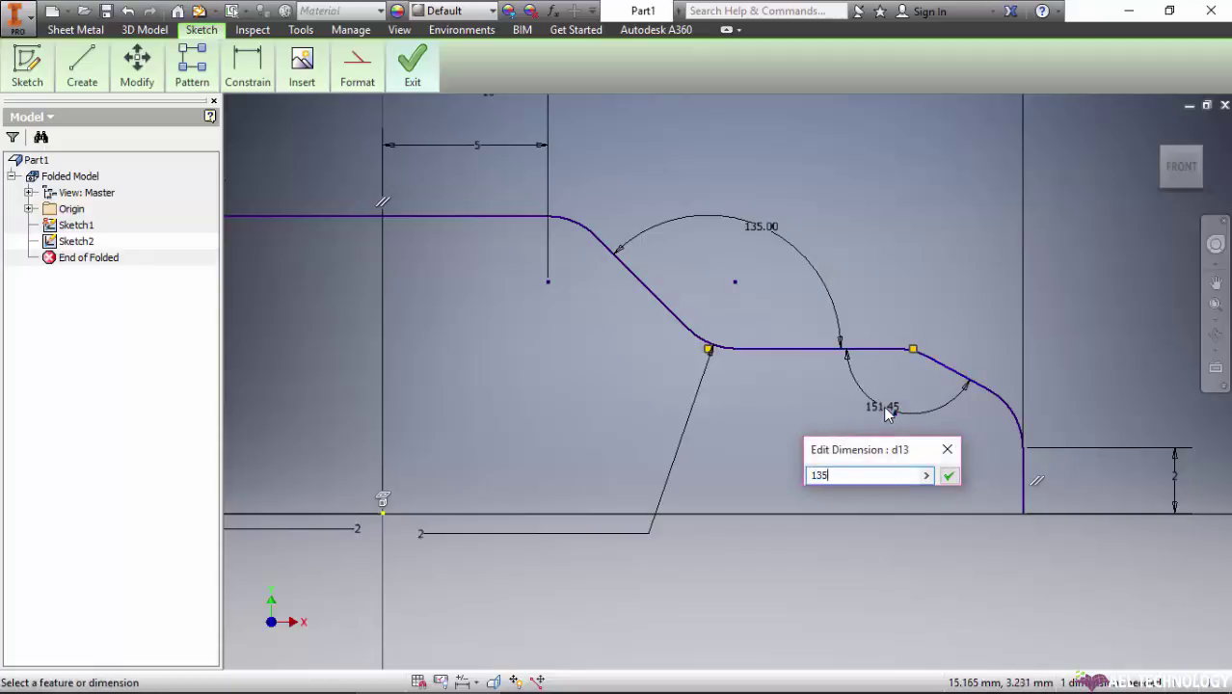
{"action": "key", "text": "Return"}
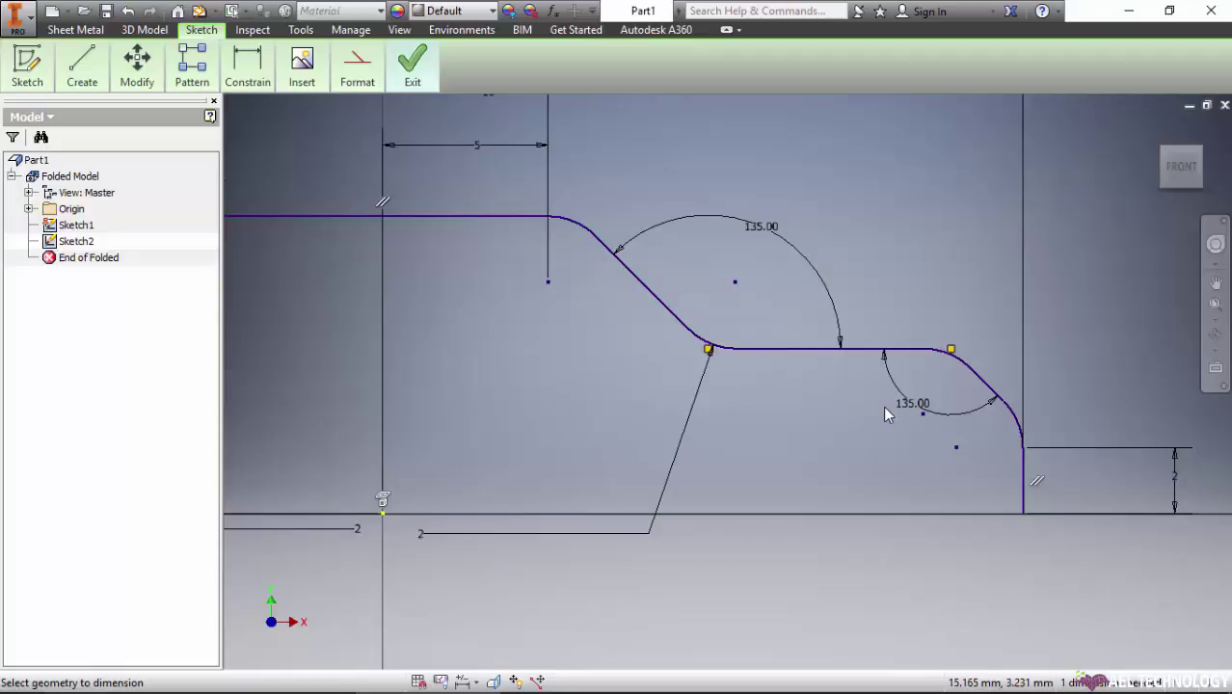
{"action": "scroll", "coordinate": [934, 356], "scroll_direction": "up", "scroll_amount": 1}
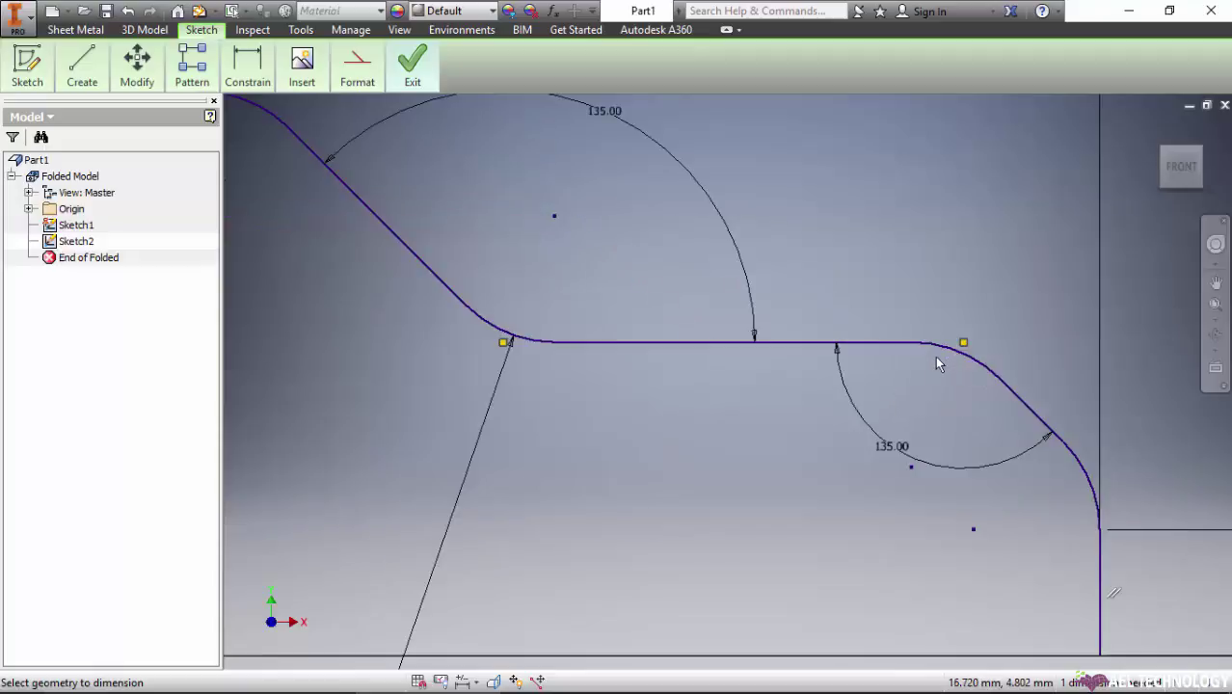
{"action": "scroll", "coordinate": [934, 356], "scroll_direction": "down", "scroll_amount": 2}
{"action": "scroll", "coordinate": [939, 360], "scroll_direction": "down", "scroll_amount": 2}
{"action": "scroll", "coordinate": [940, 359], "scroll_direction": "up", "scroll_amount": 2}
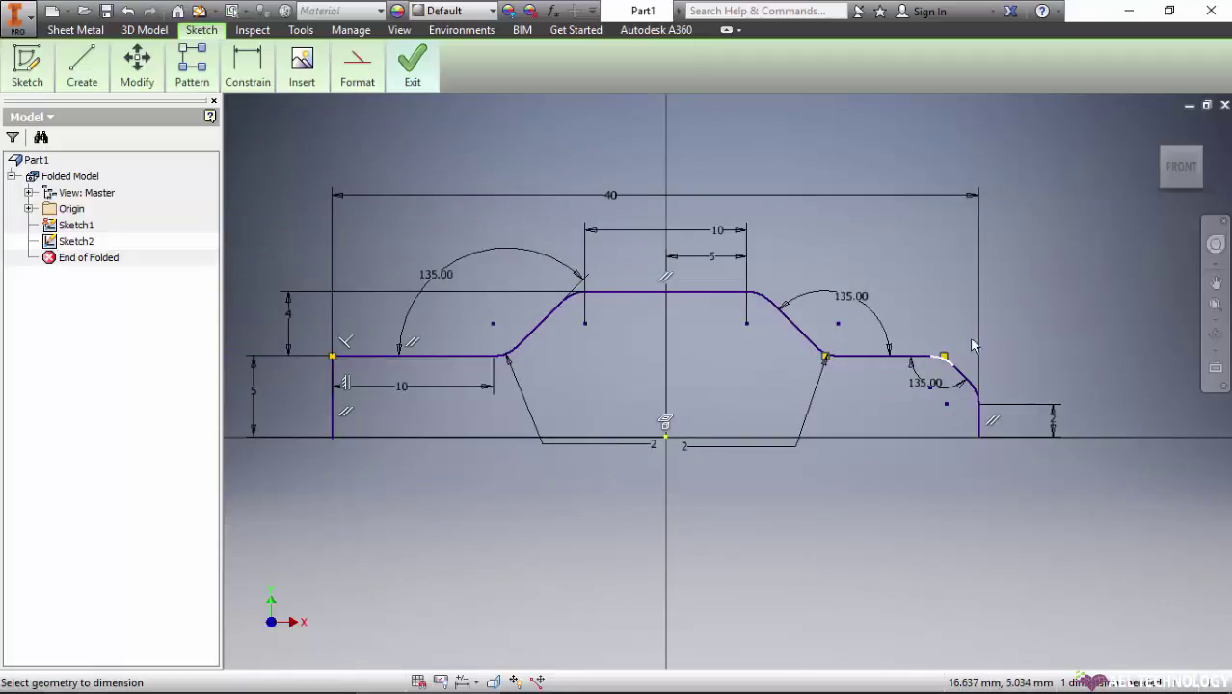
{"action": "key", "text": "Escape"}
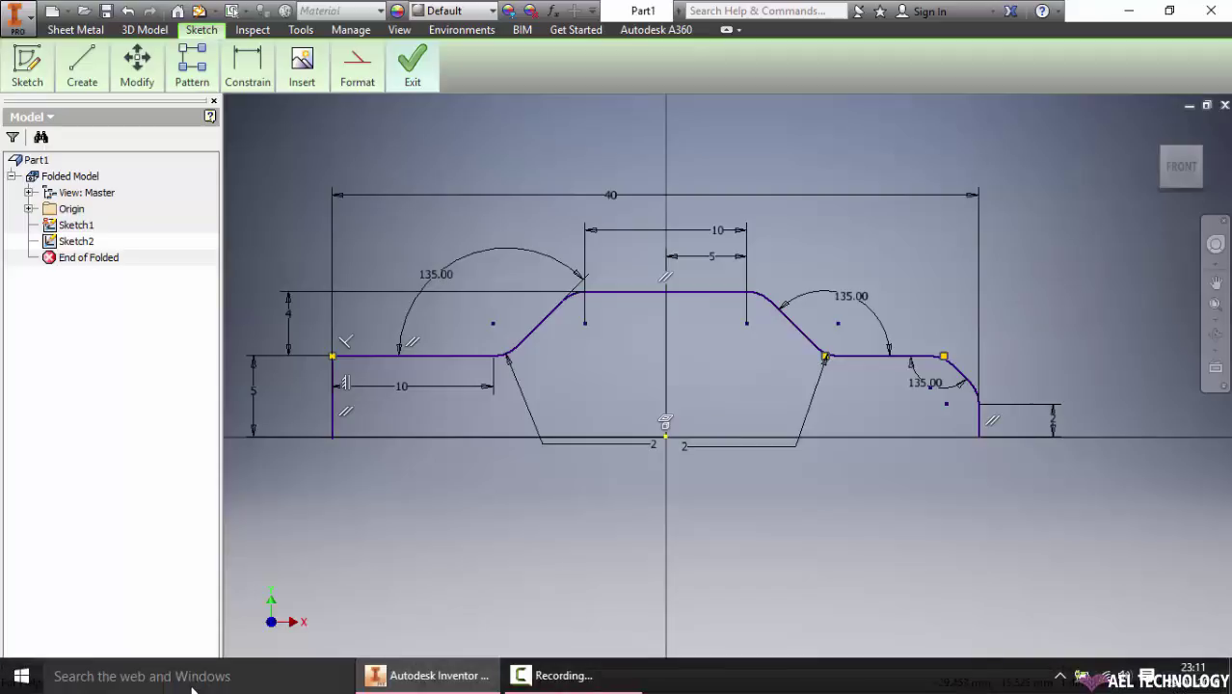